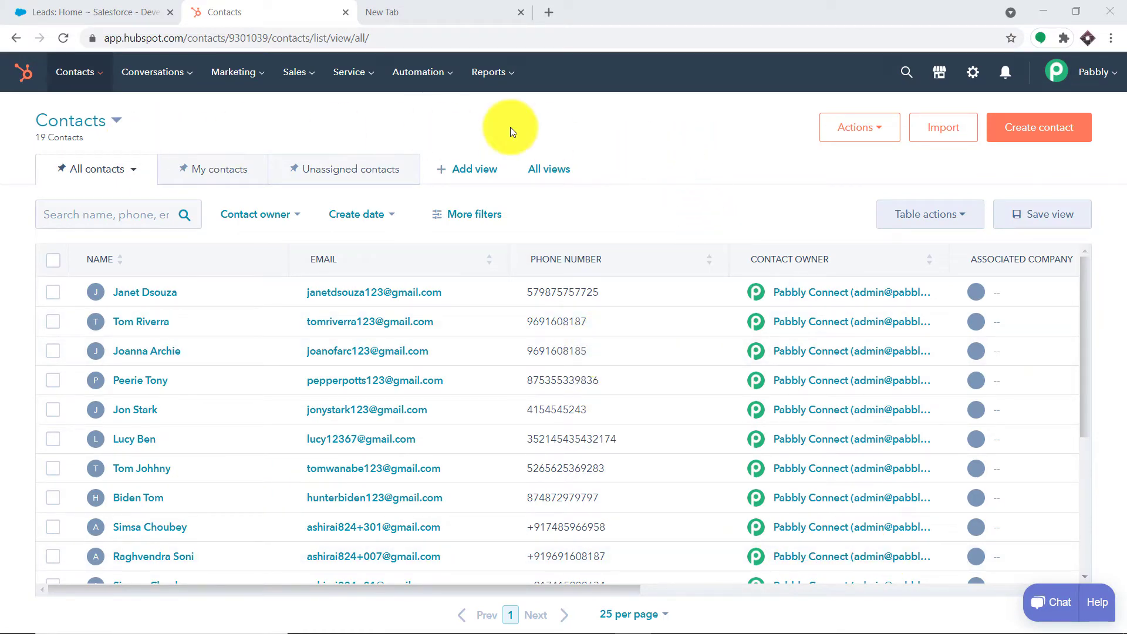
- Start a new HubSpot contact and enter the contact's email, first name and last name
scroll(385, 410, down, 4)
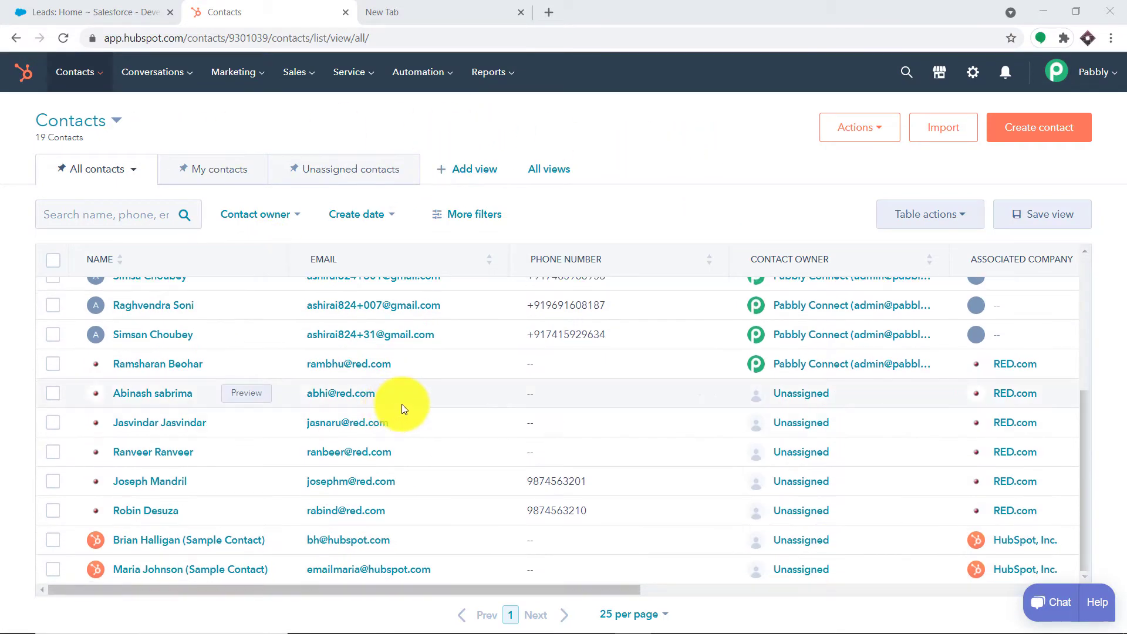
scroll(428, 405, up, 4)
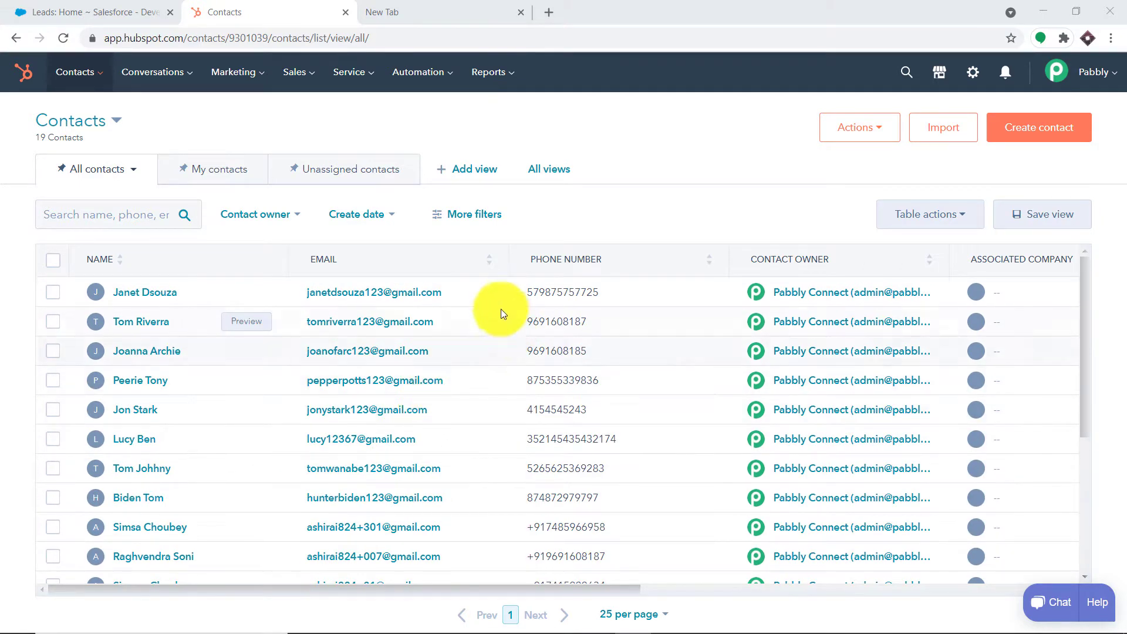
click(1064, 135)
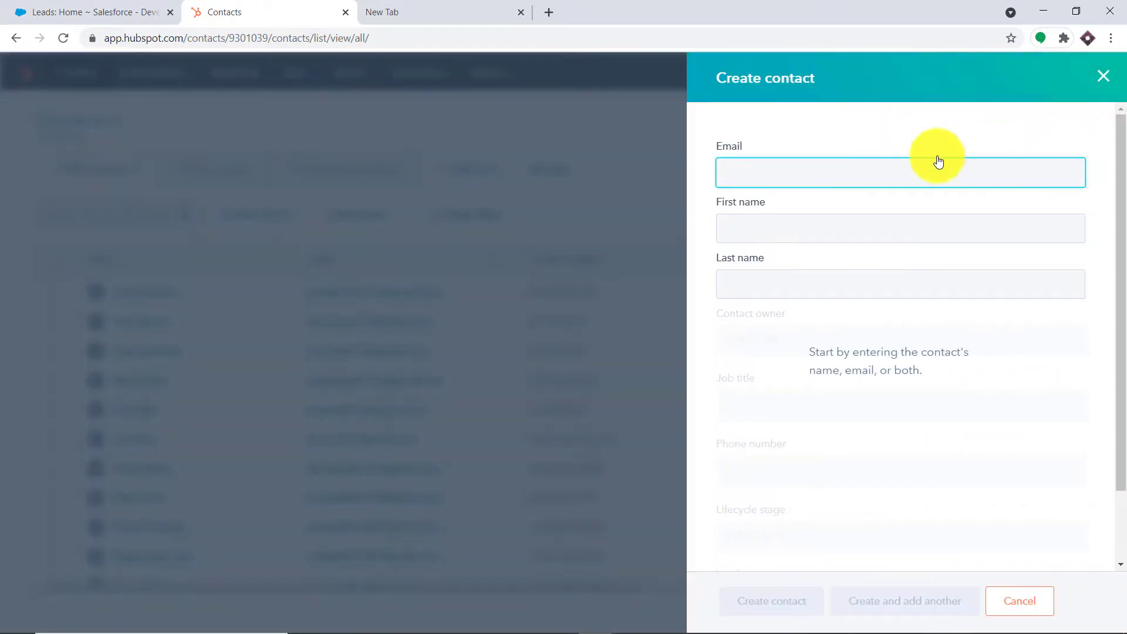
click(774, 179)
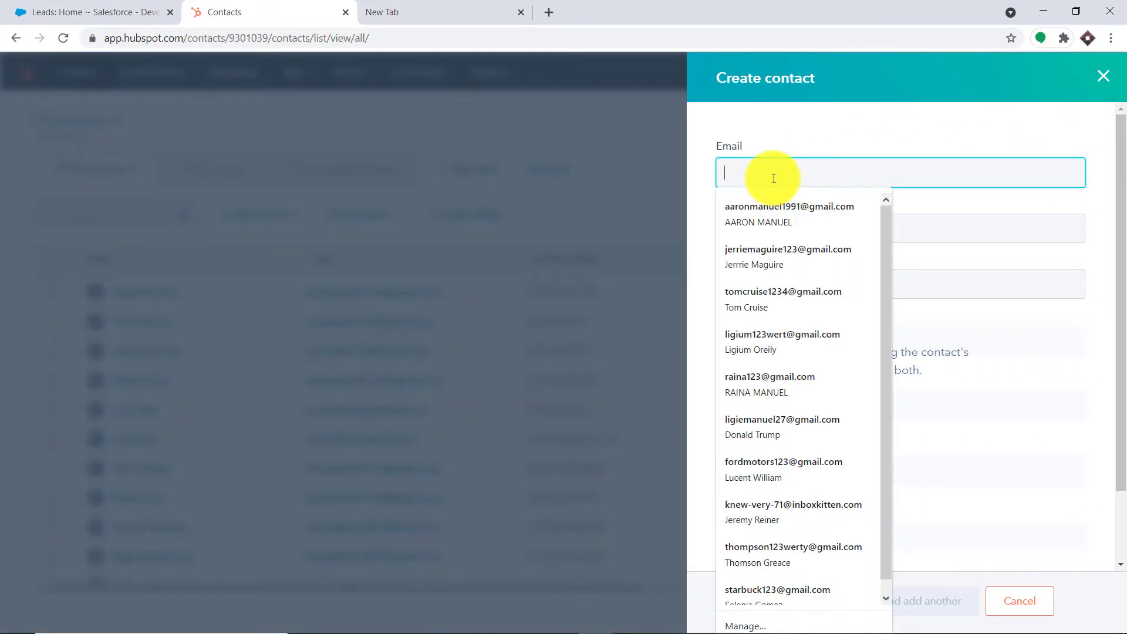
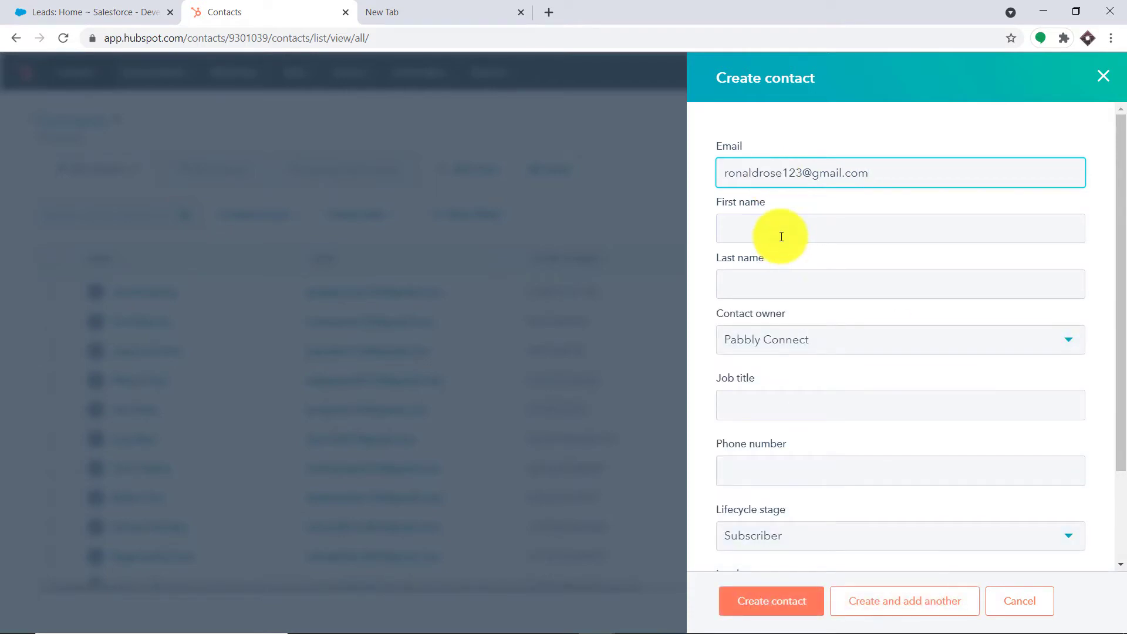
click(781, 236)
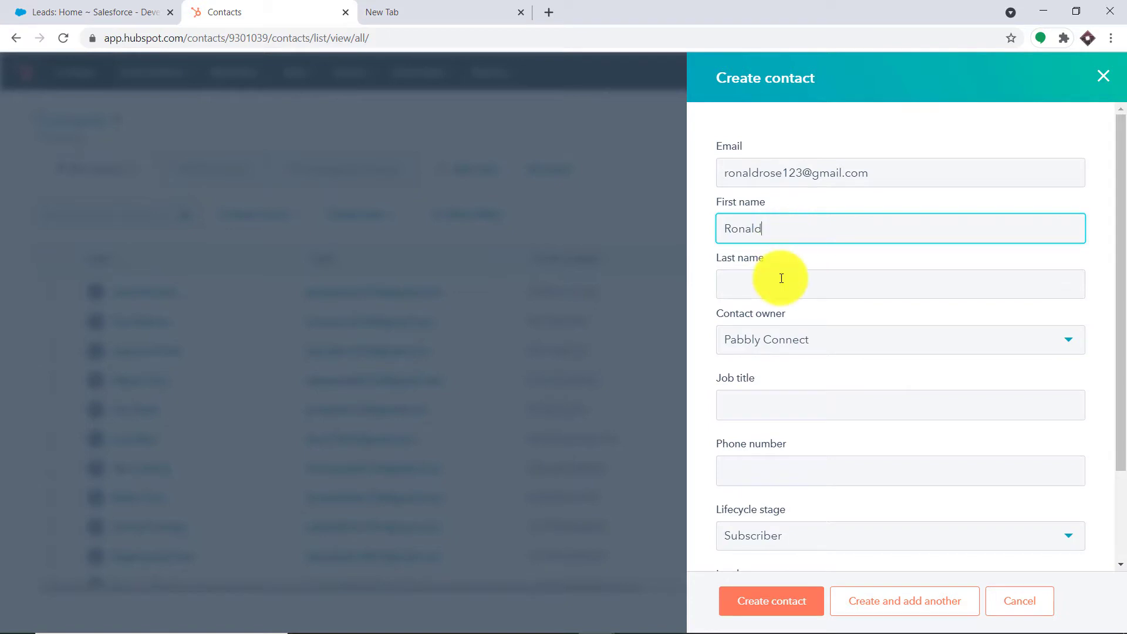
click(781, 278)
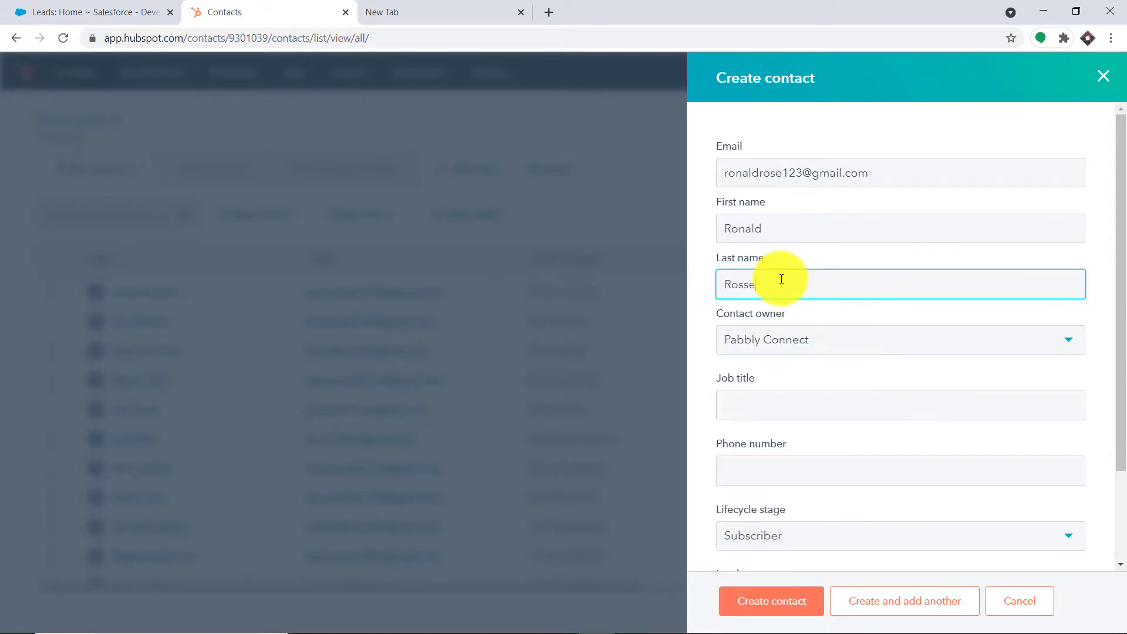
- Add job title Dentist, the contact's phone number, Subscriber stage and New lead status, then save
scroll(822, 297, down, 2)
click(806, 298)
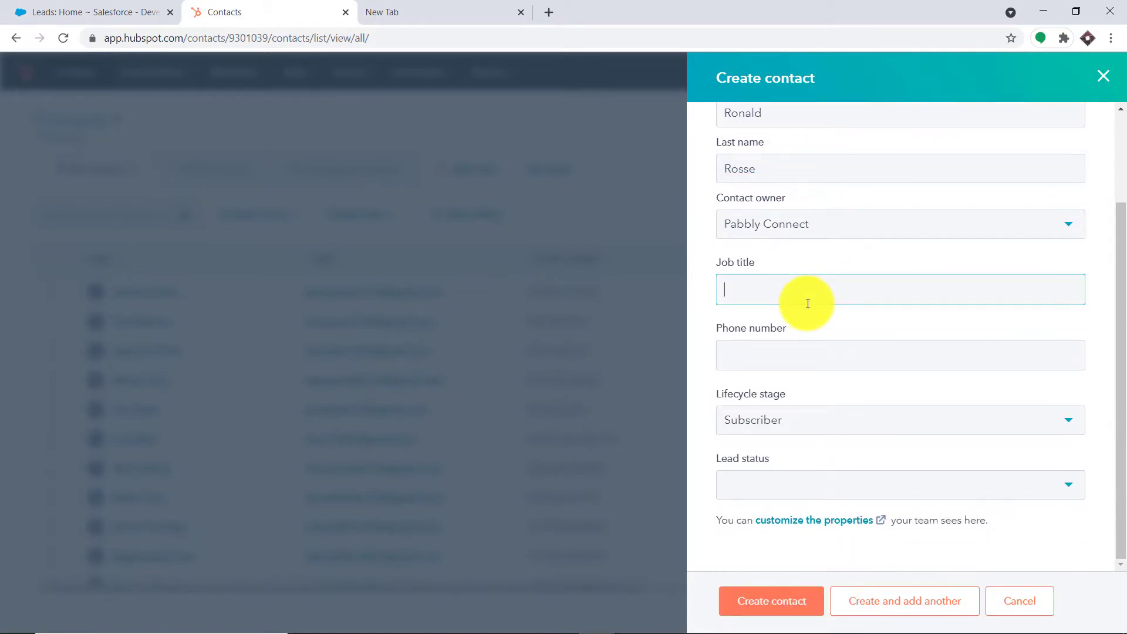
text(Dentist)
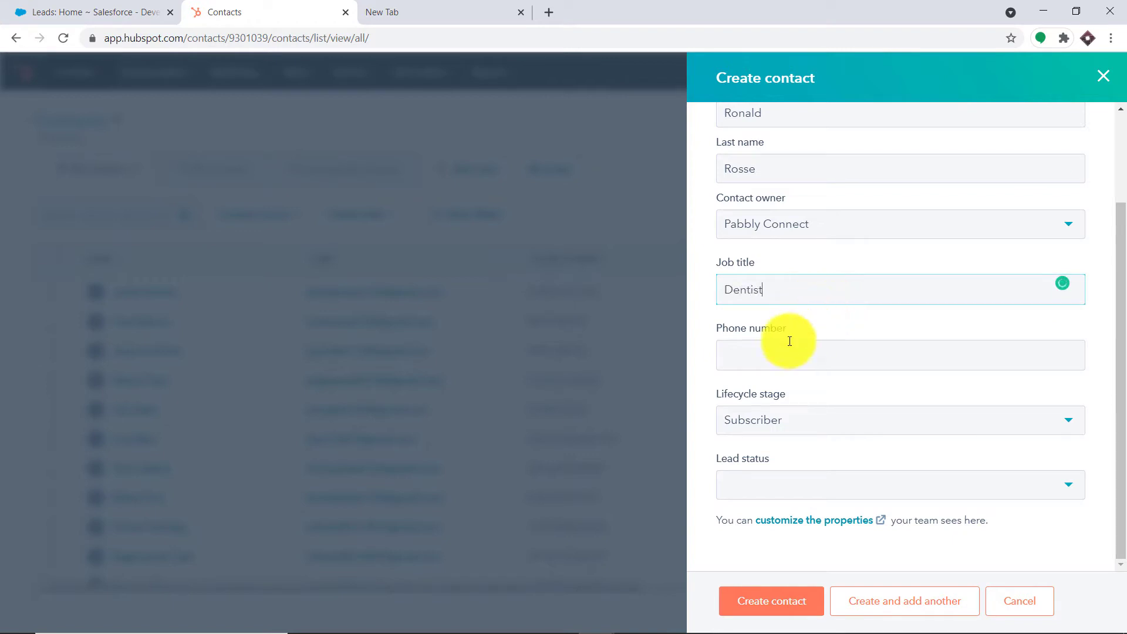
click(776, 355)
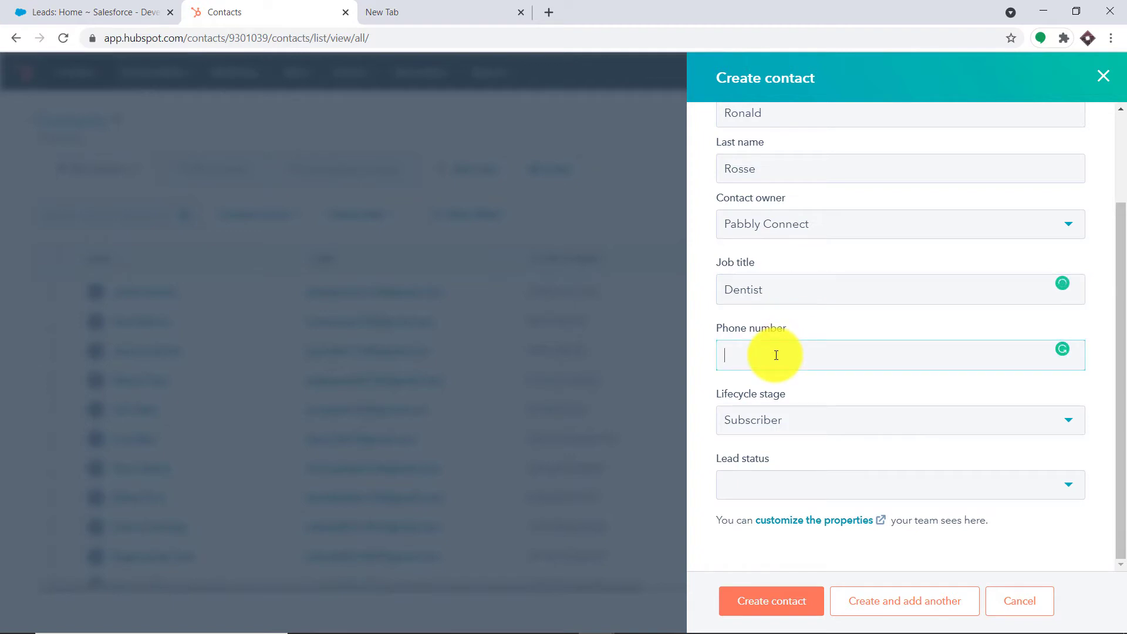
click(787, 426)
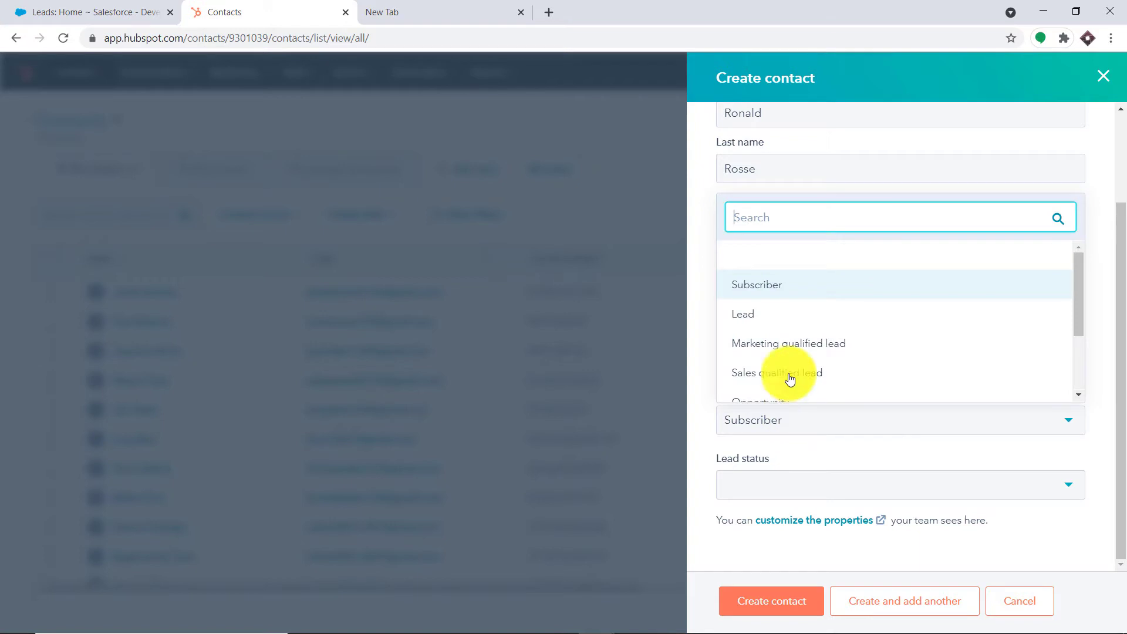
click(769, 284)
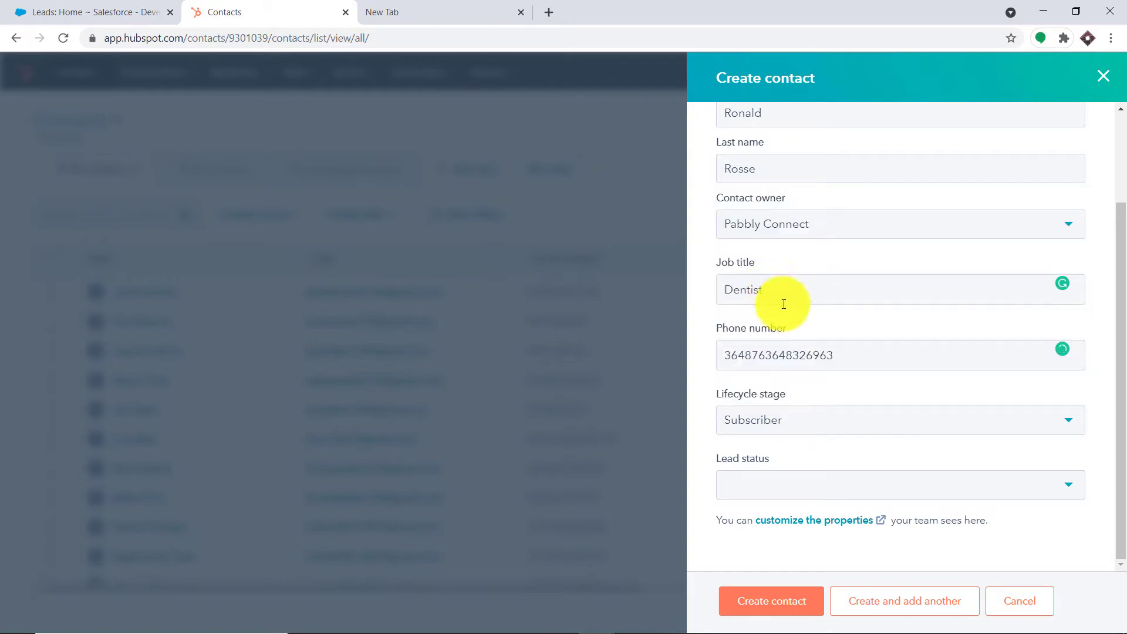
click(745, 475)
click(747, 351)
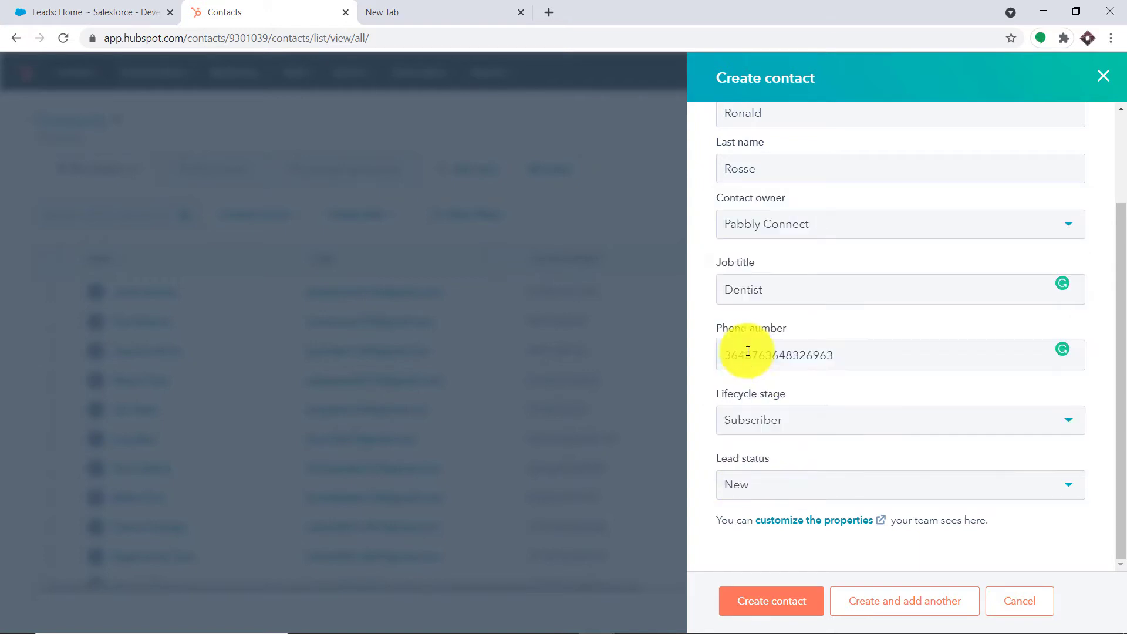
click(766, 604)
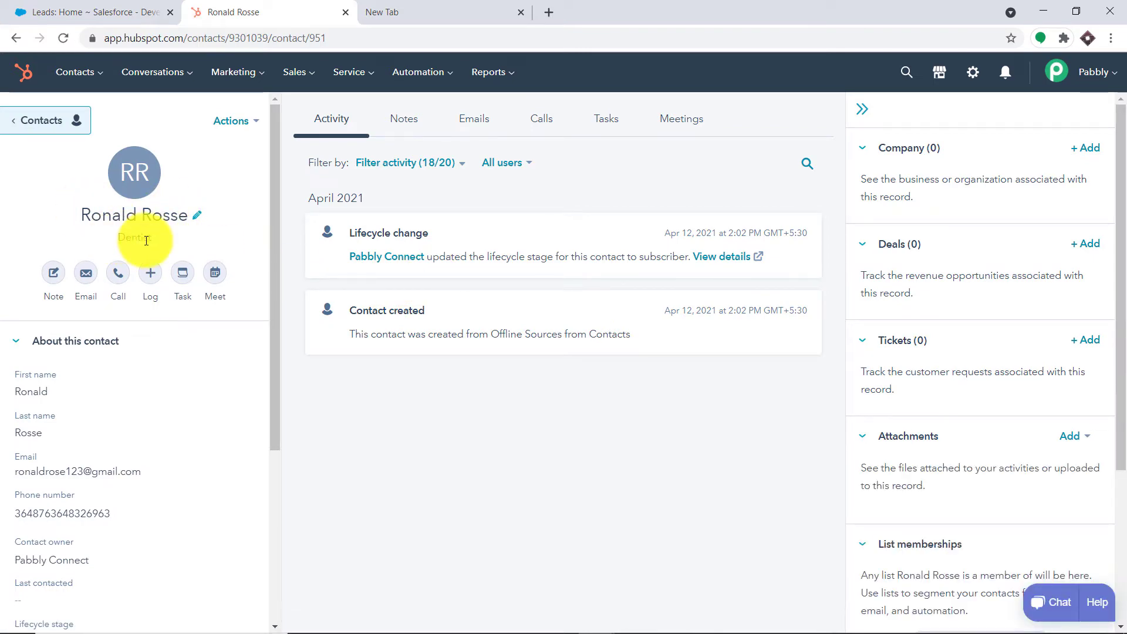
- Switch to the Salesforce Leads home page in the browser
click(103, 6)
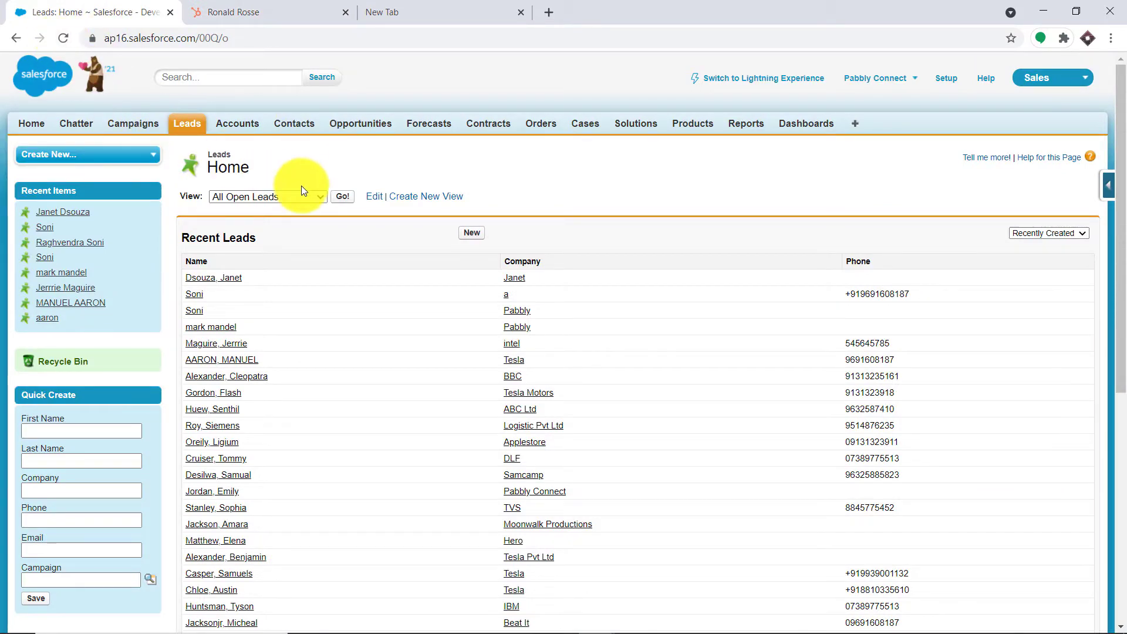
- Refresh Salesforce Leads, open the newly synced lead's details, and start a new browser tab
click(61, 37)
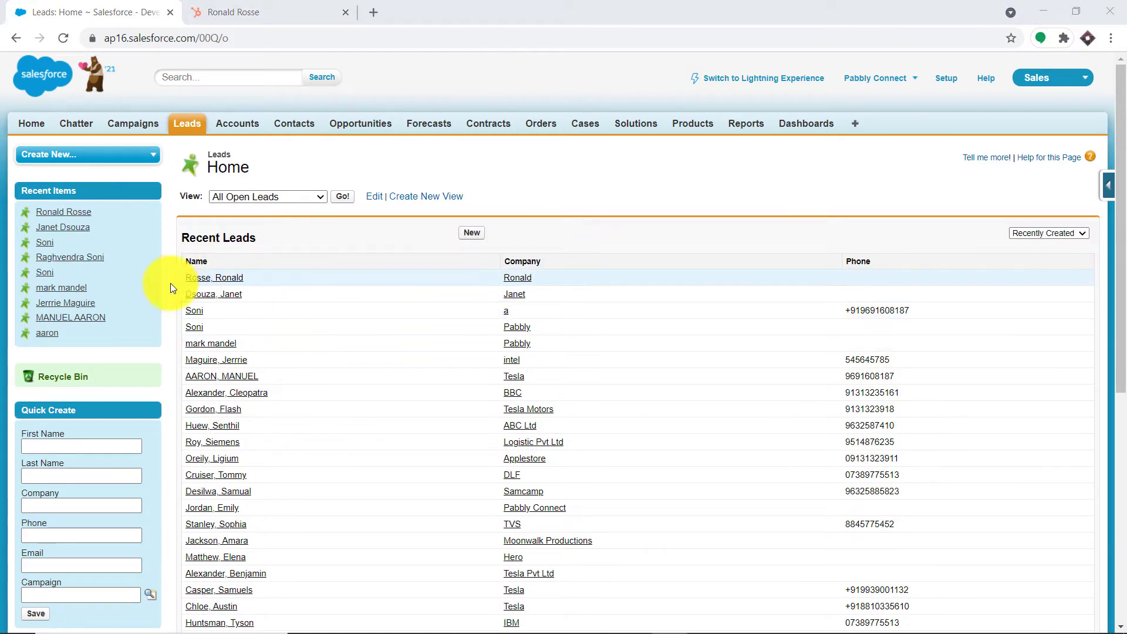
click(223, 282)
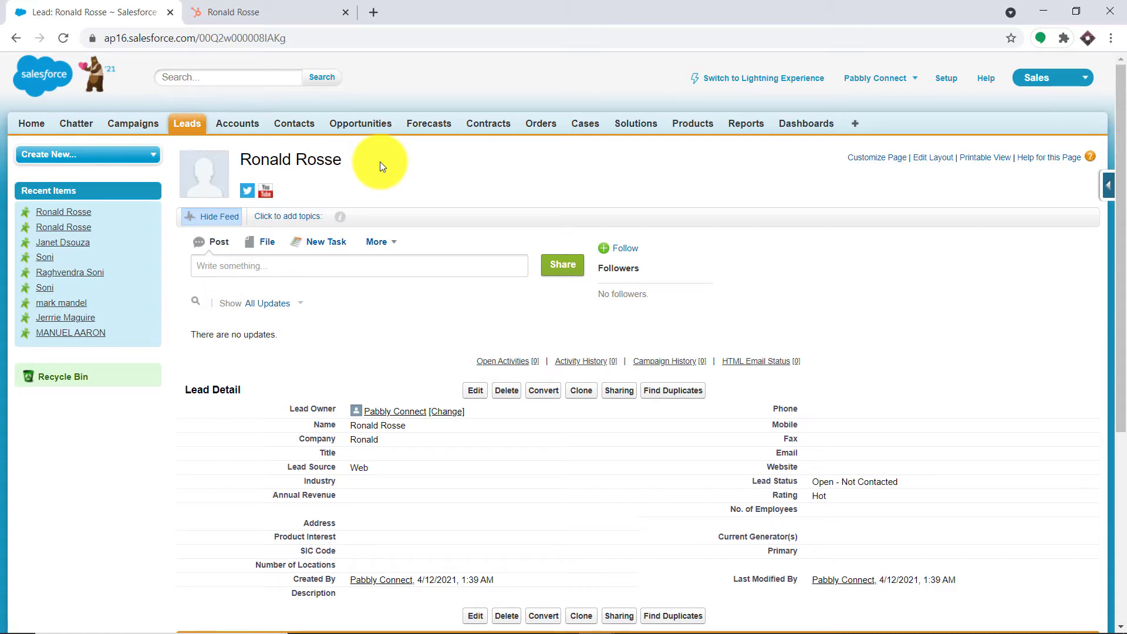
click(373, 12)
- Go to pabbly.com, sign in, and launch Pabbly Connect from the All Apps page
text(pabbly.com)
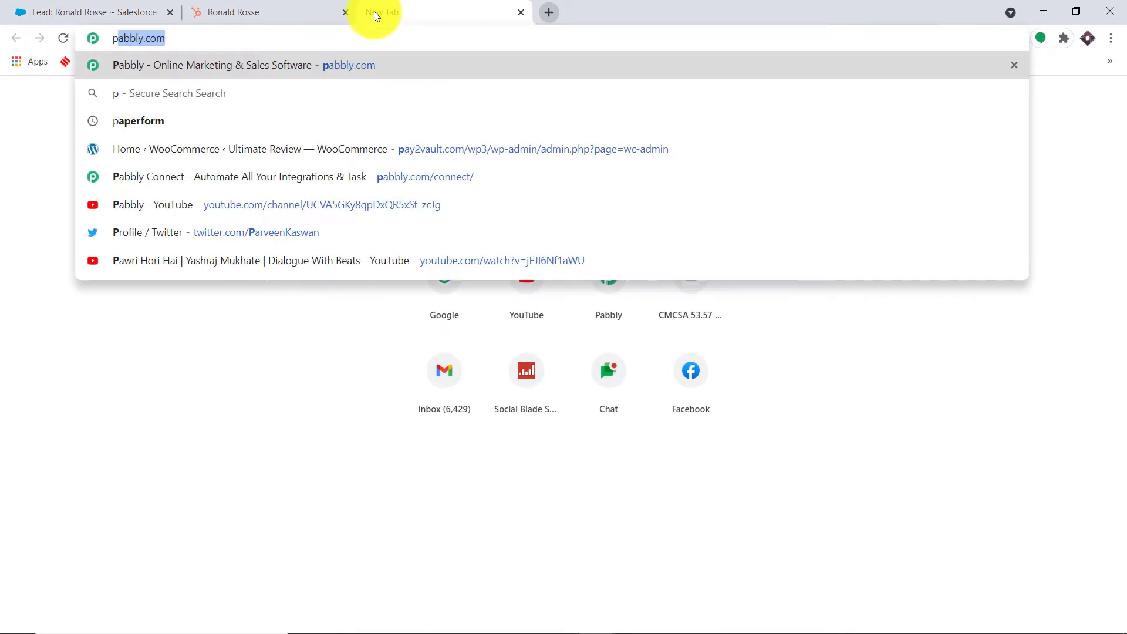
key(Return)
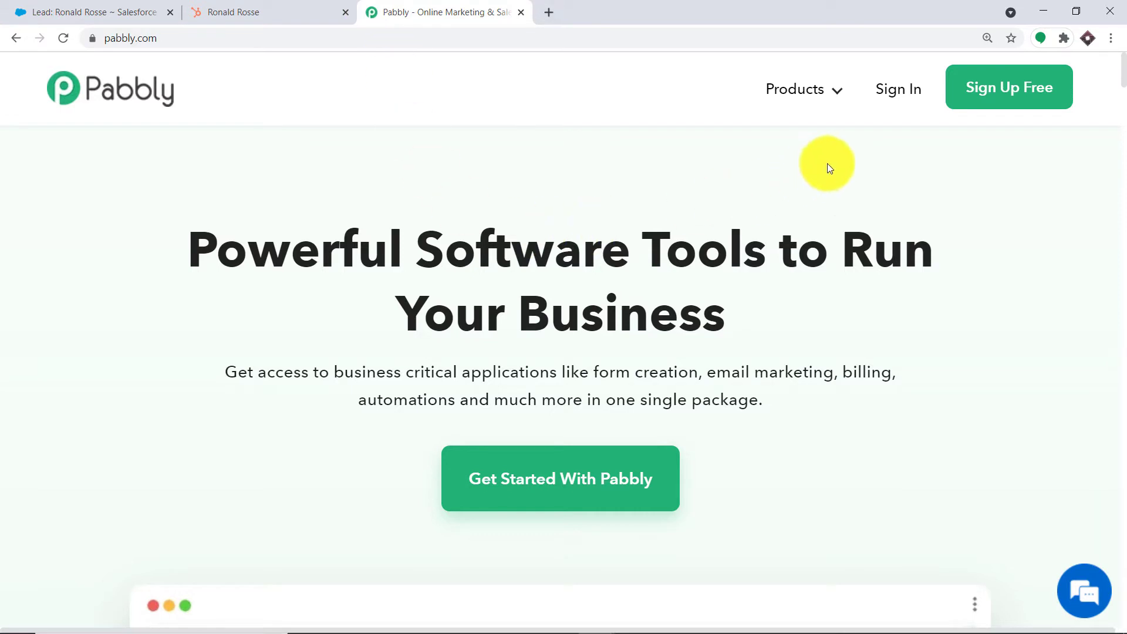
click(896, 94)
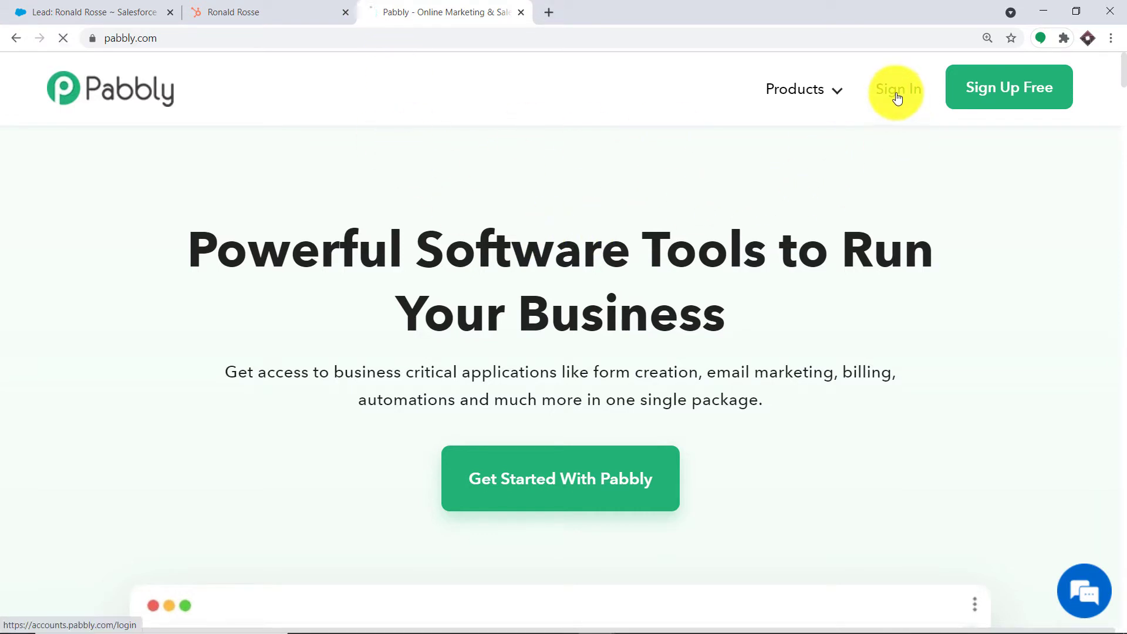
mouse_move(806, 103)
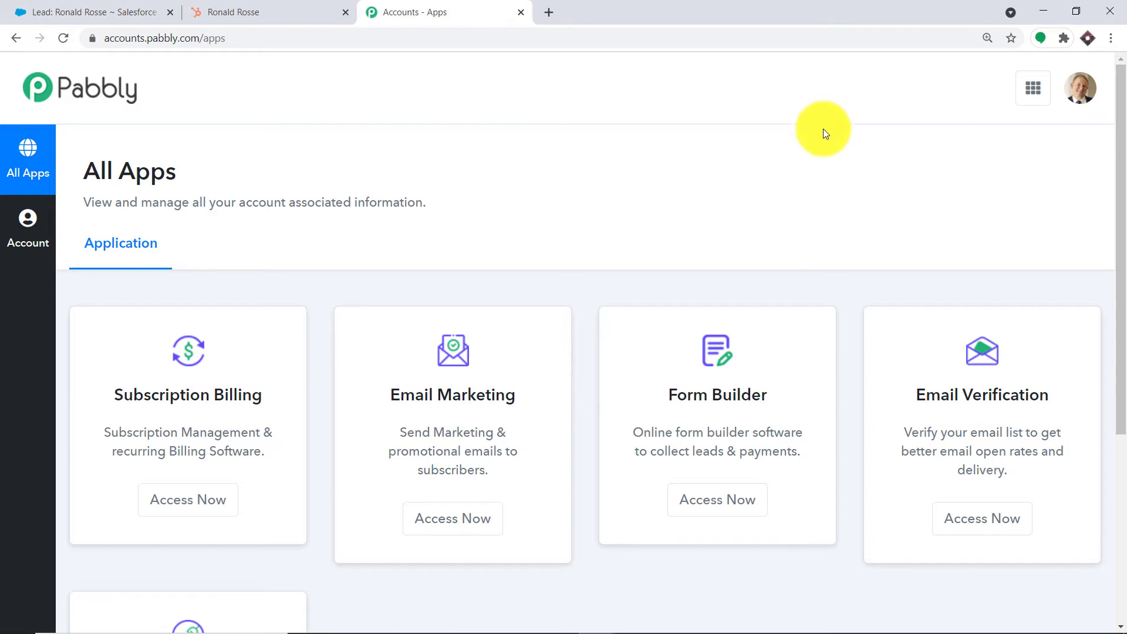
scroll(825, 133, down, 5)
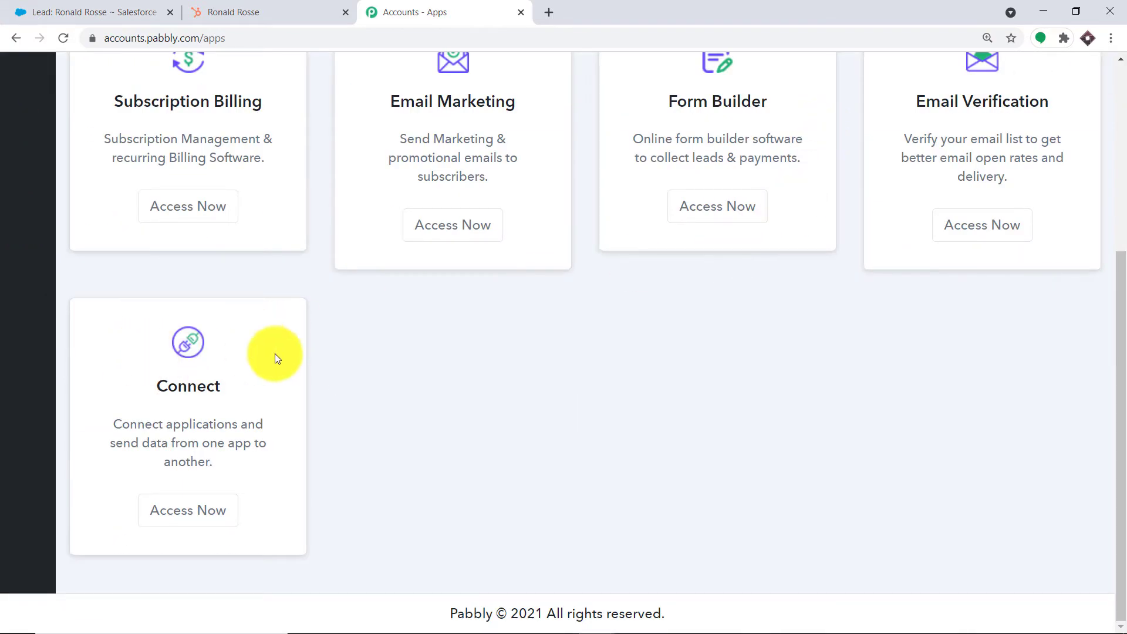
click(196, 511)
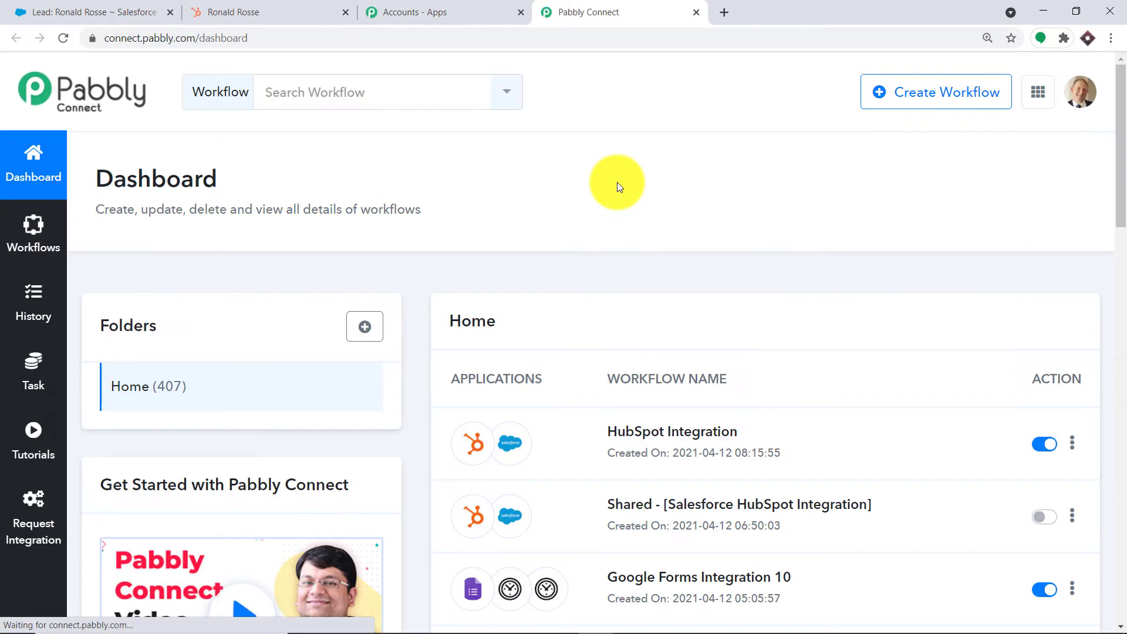
- Turn off the existing HubSpot Integration workflow on the Pabbly Connect dashboard
click(915, 109)
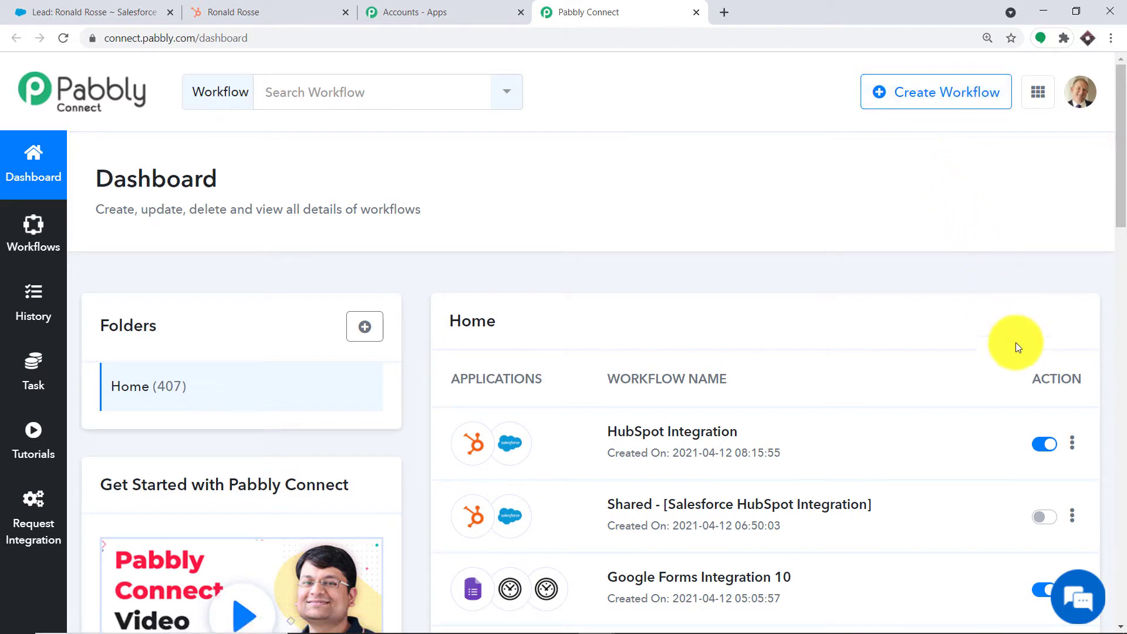
click(1040, 445)
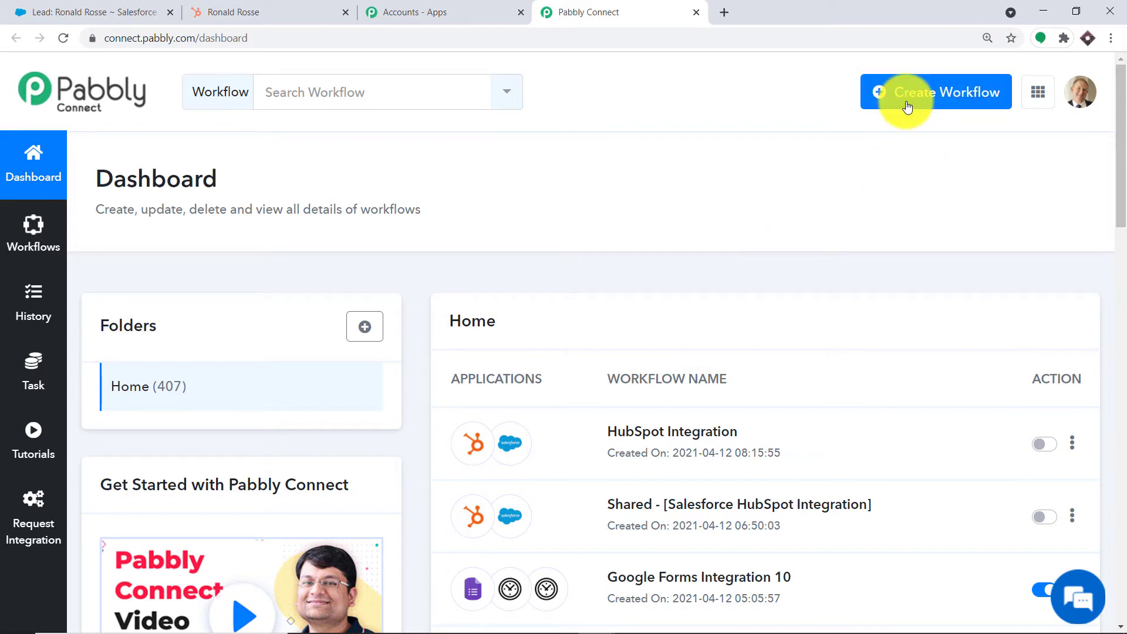
- Create a new Pabbly Connect workflow named 'HubSpot To Salesforce'
click(936, 96)
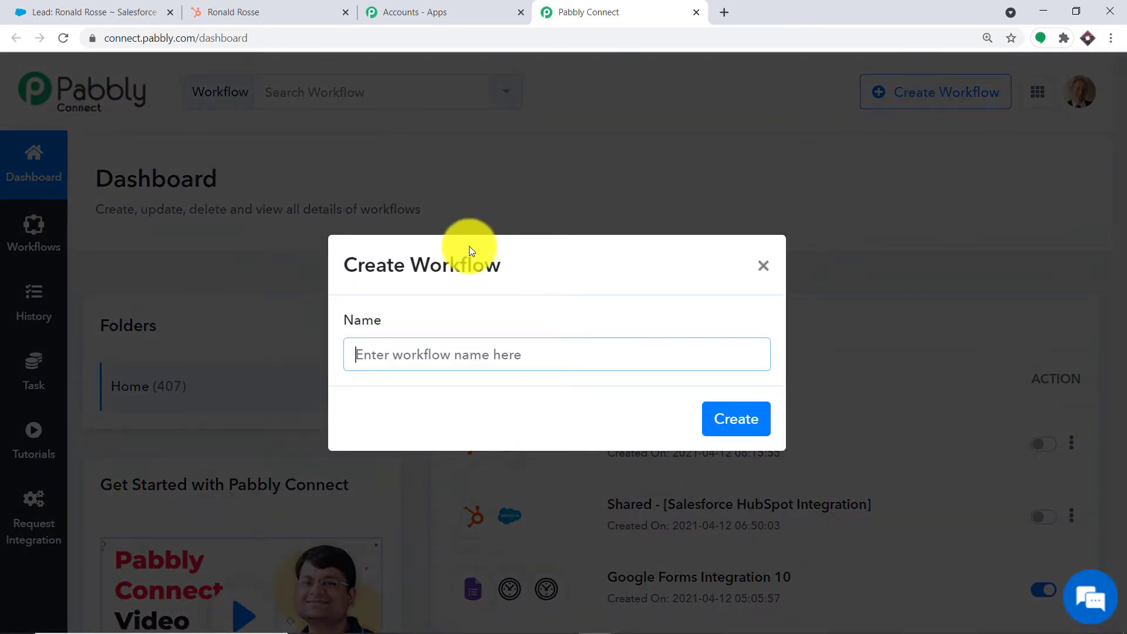
text(S)
key(BackSpace)
text(Hu)
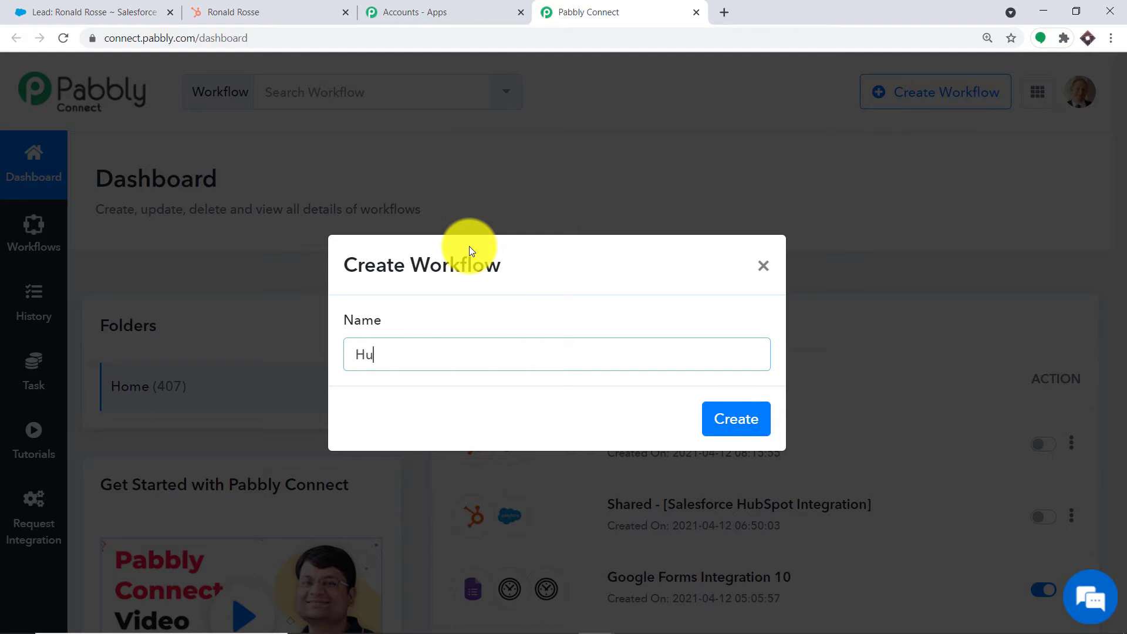
text(bSpot To Salesforc)
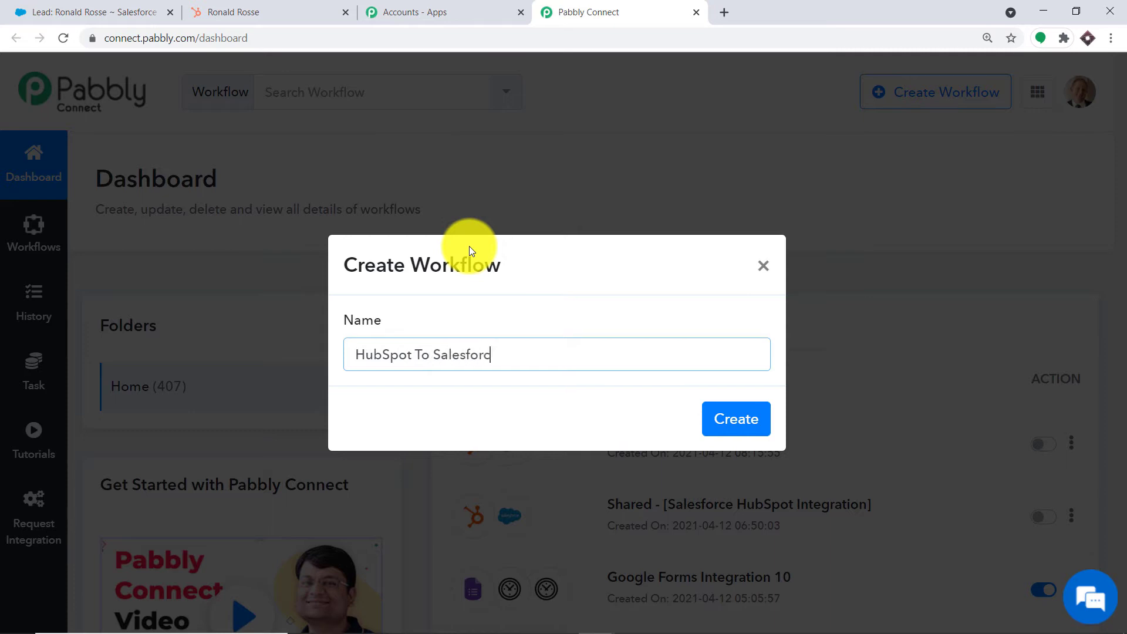
text(e)
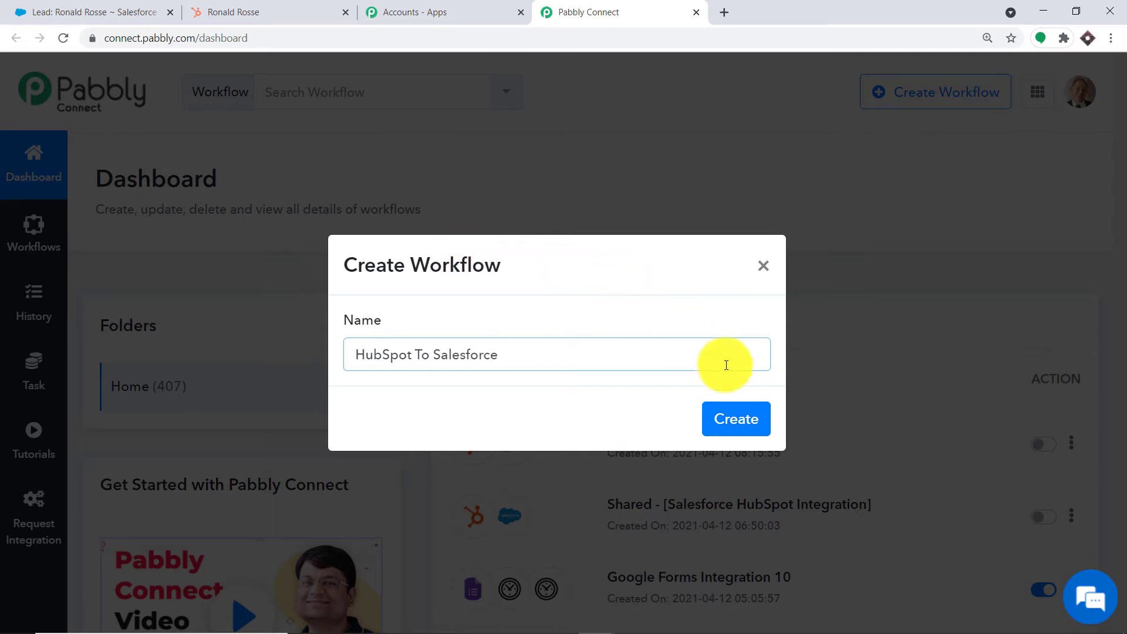
click(735, 418)
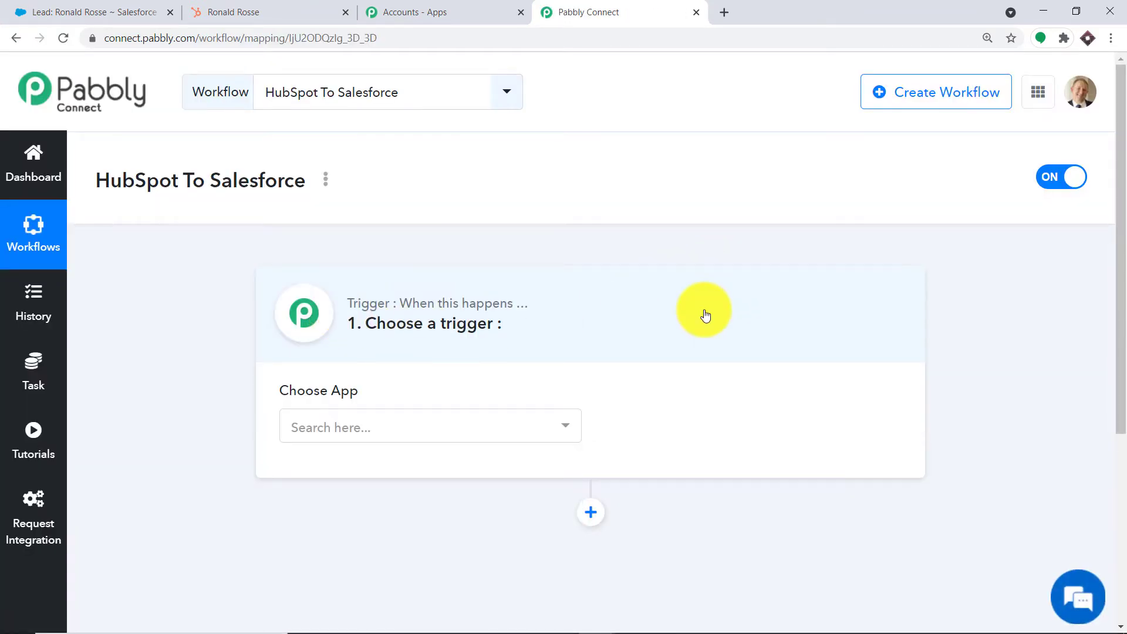
- Choose HubSpot CRM as the workflow's trigger app
click(411, 427)
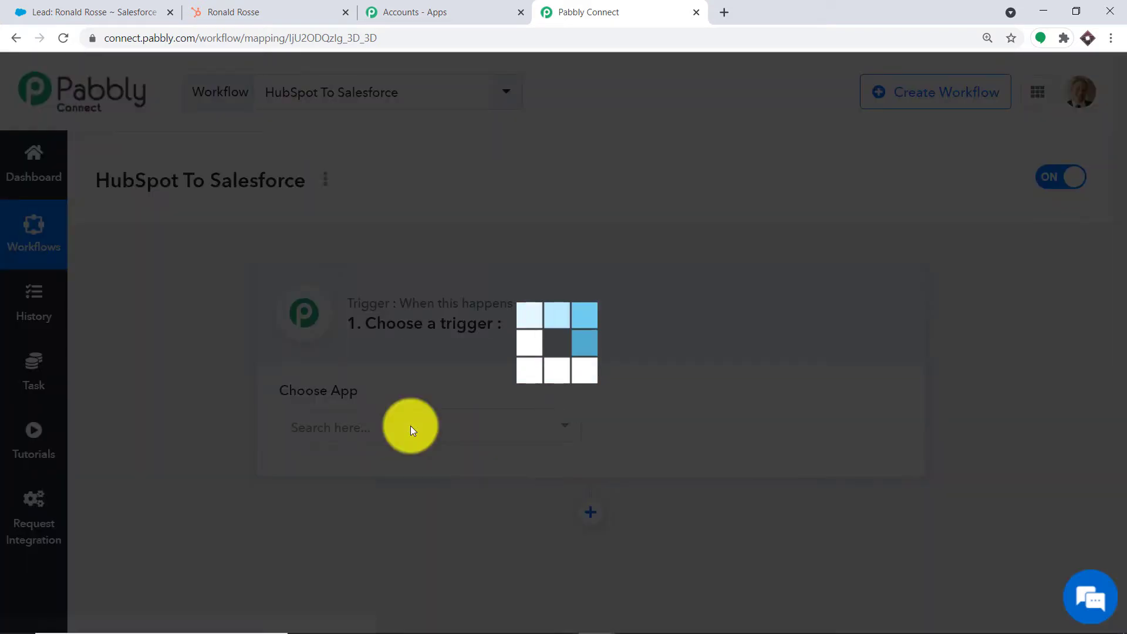
text(husc)
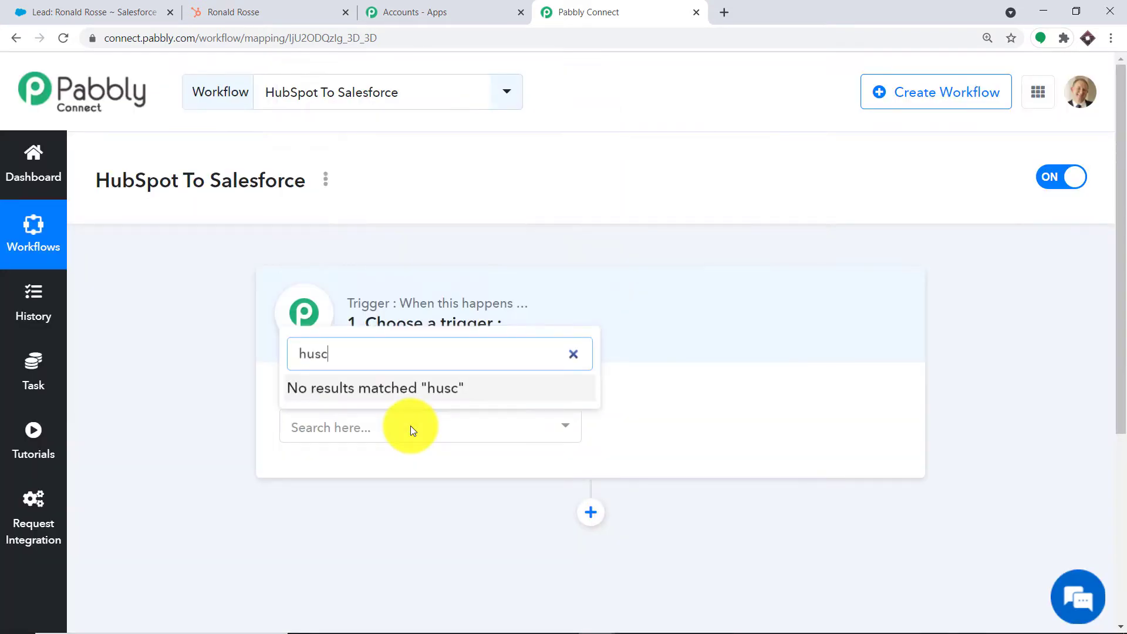
key(BackSpace)
key(BackSpace)
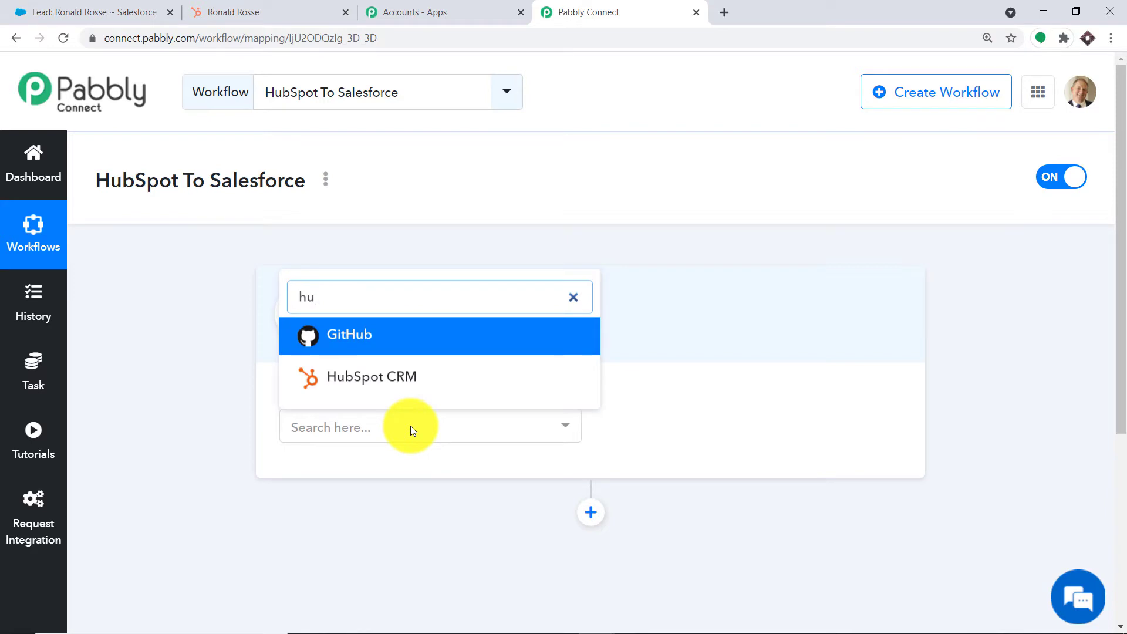
click(376, 387)
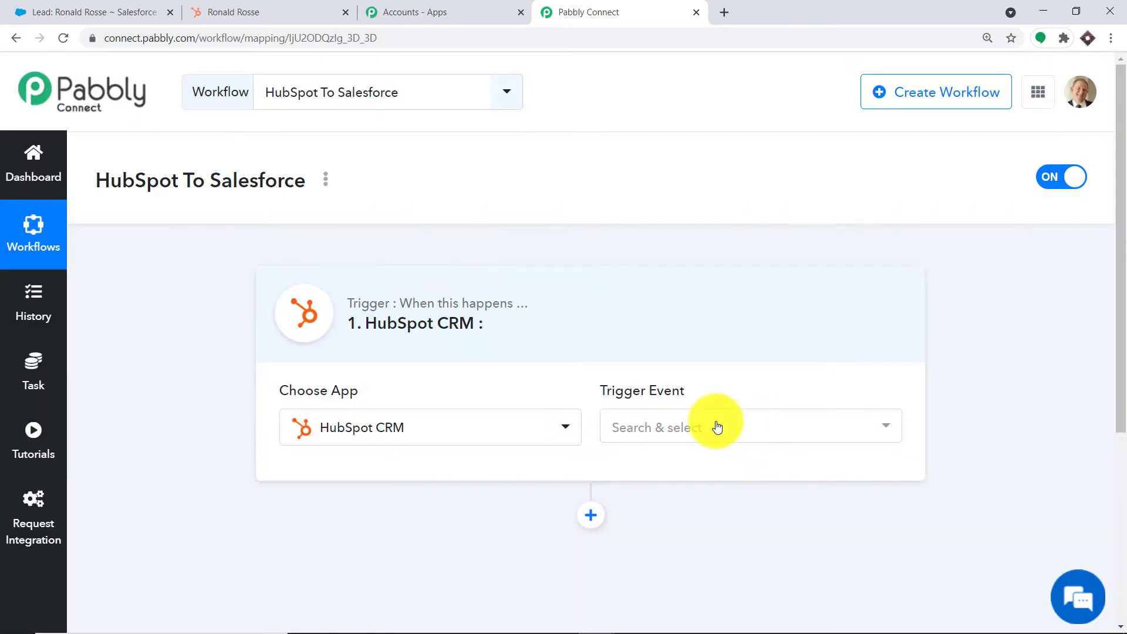
- Set the HubSpot CRM trigger event to New Contact Added
click(717, 425)
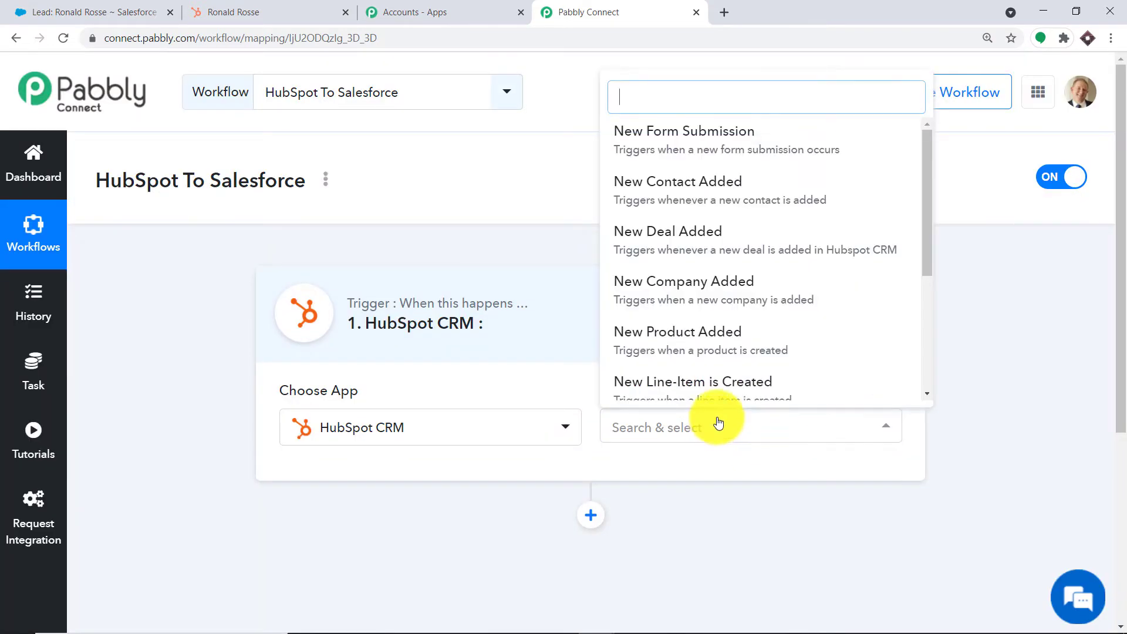
click(784, 189)
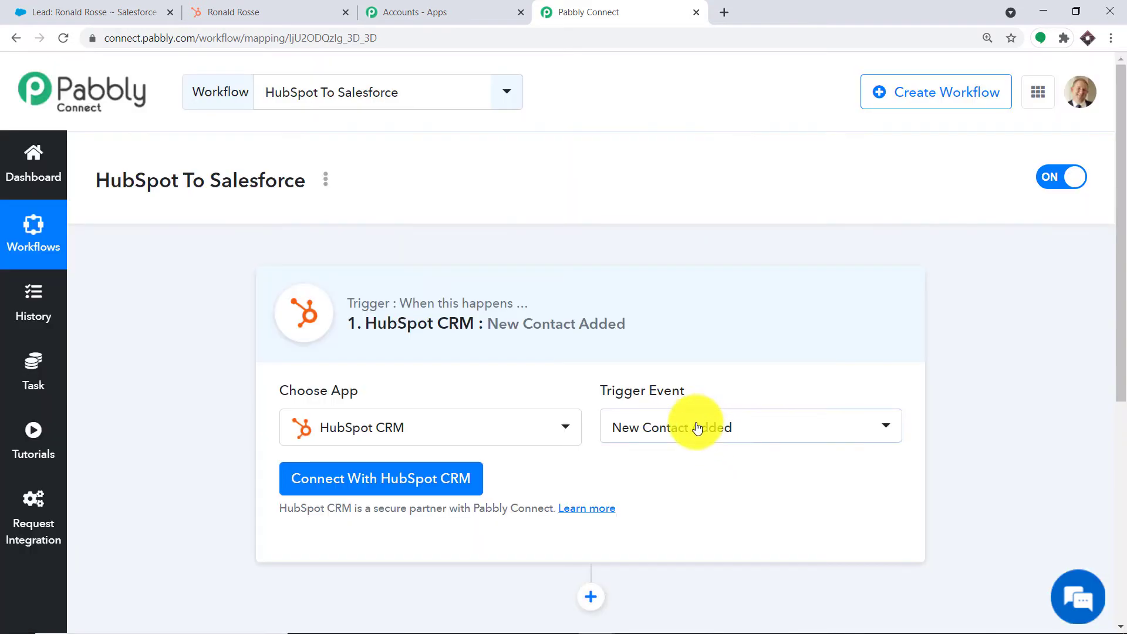
click(706, 433)
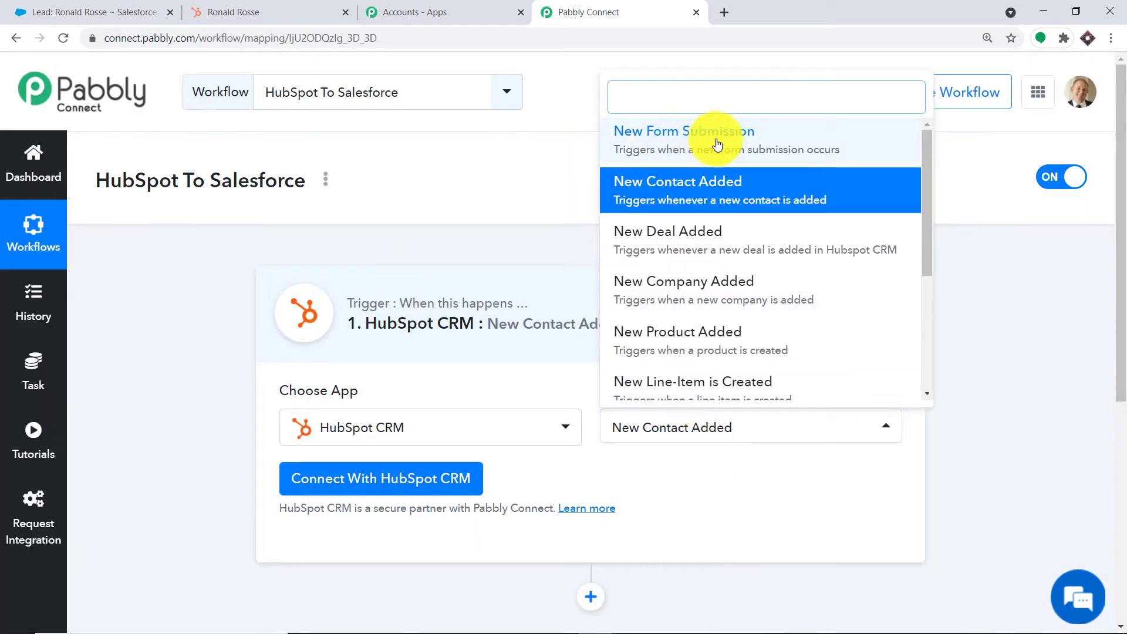
click(758, 217)
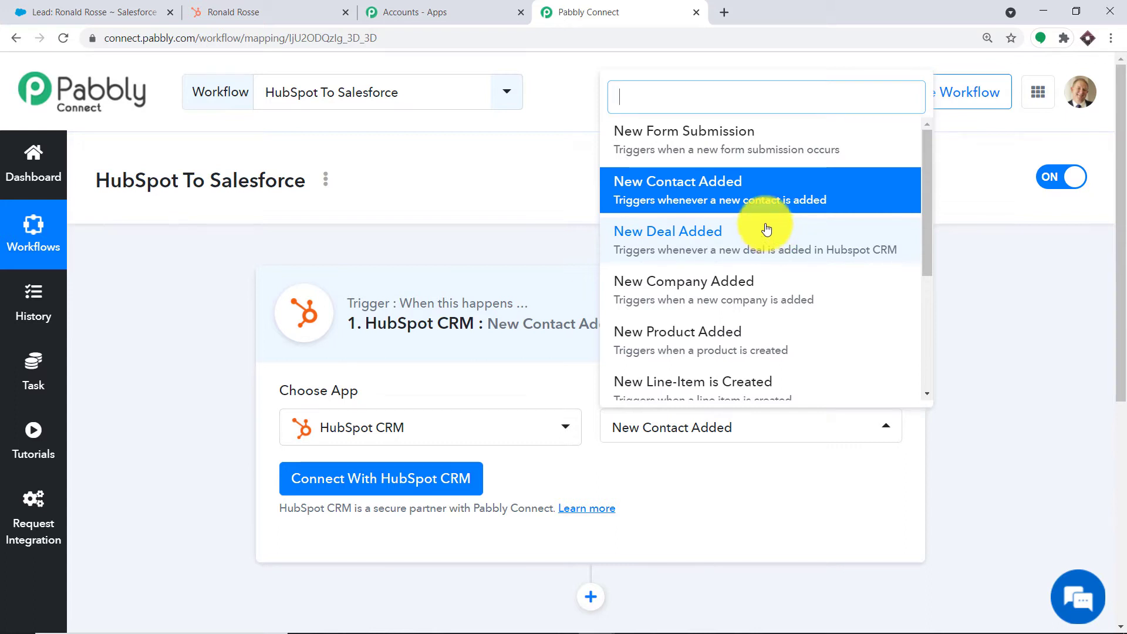
scroll(767, 230, down, 4)
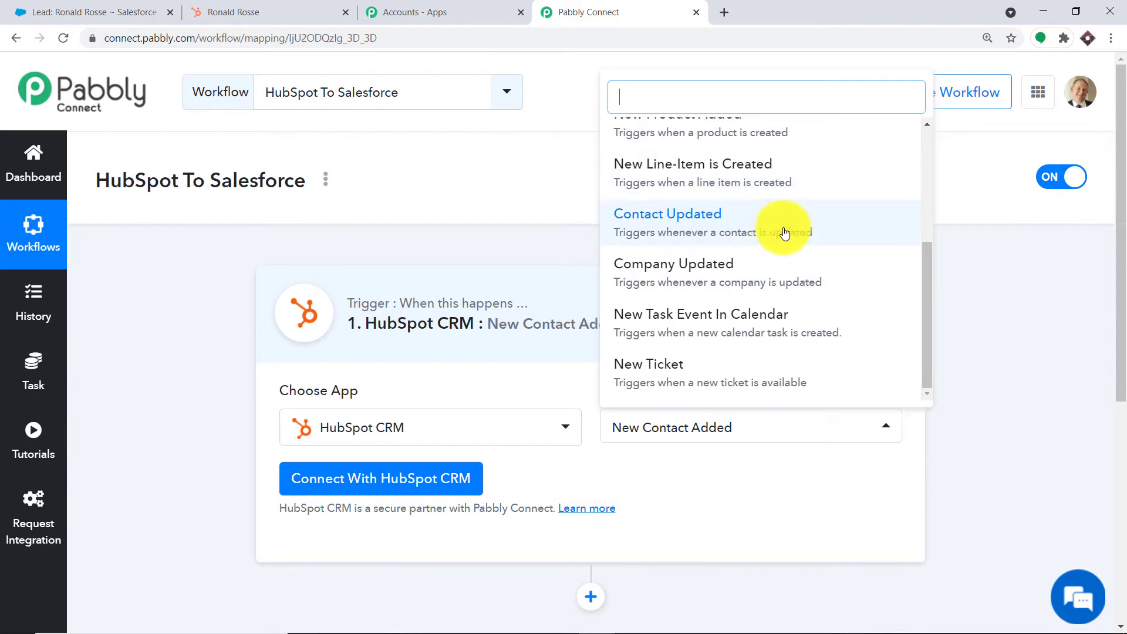
scroll(725, 334, up, 4)
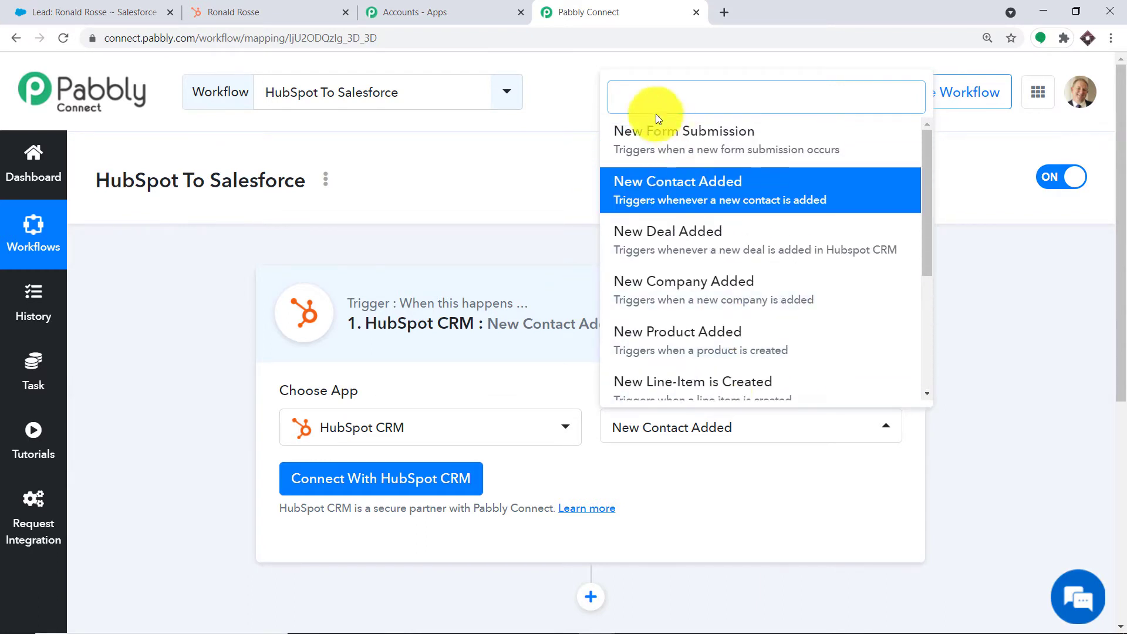
scroll(757, 311, down, 2)
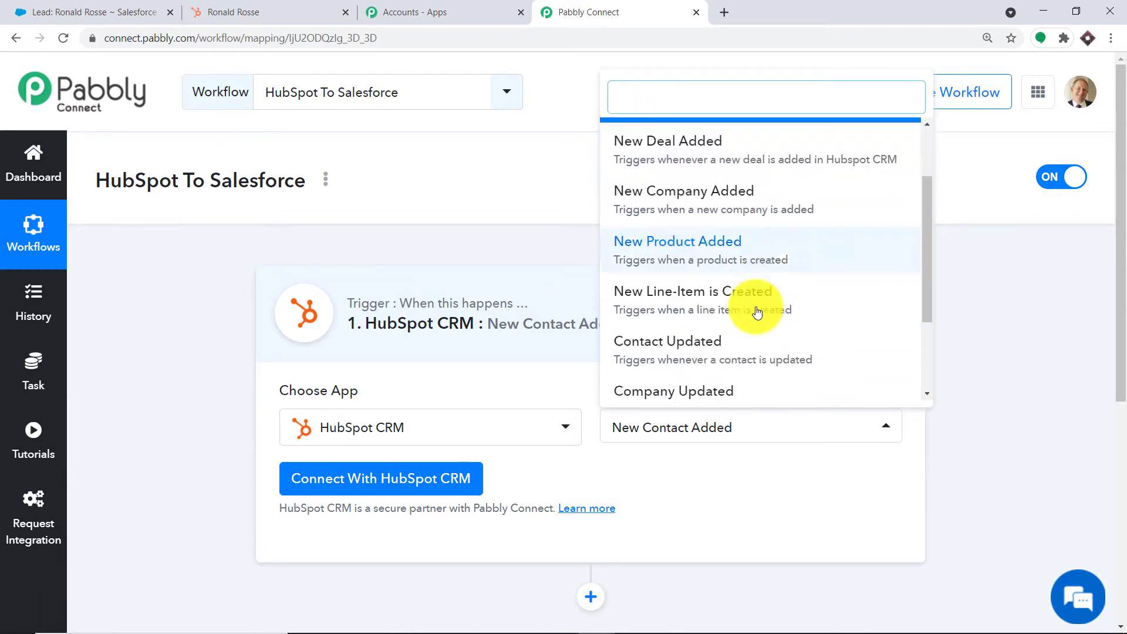
scroll(757, 312, down, 5)
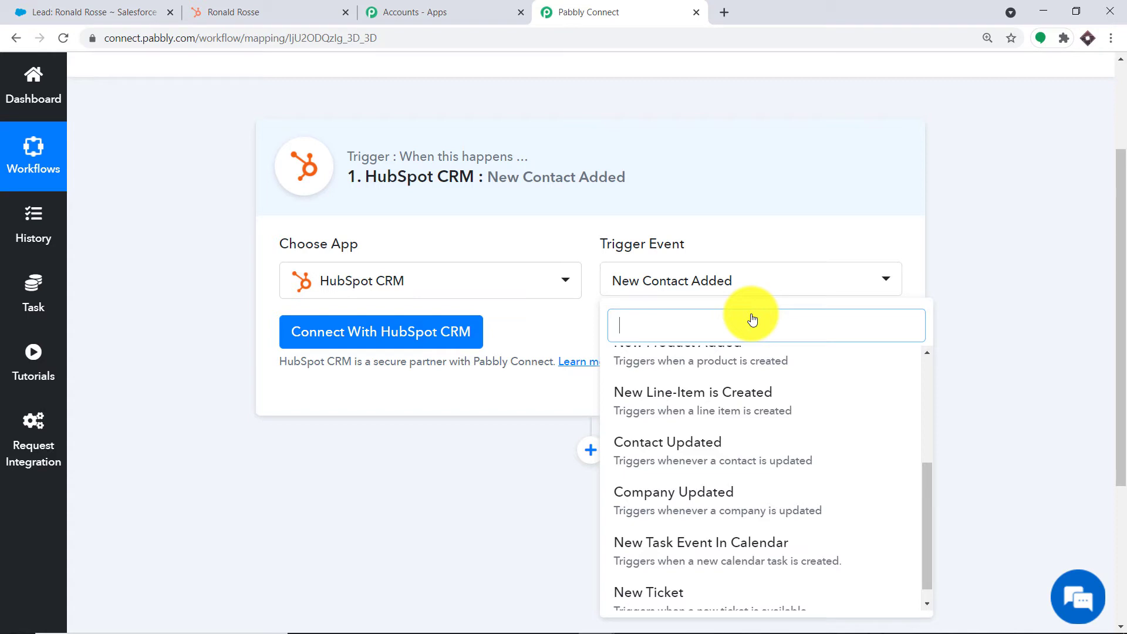
click(557, 329)
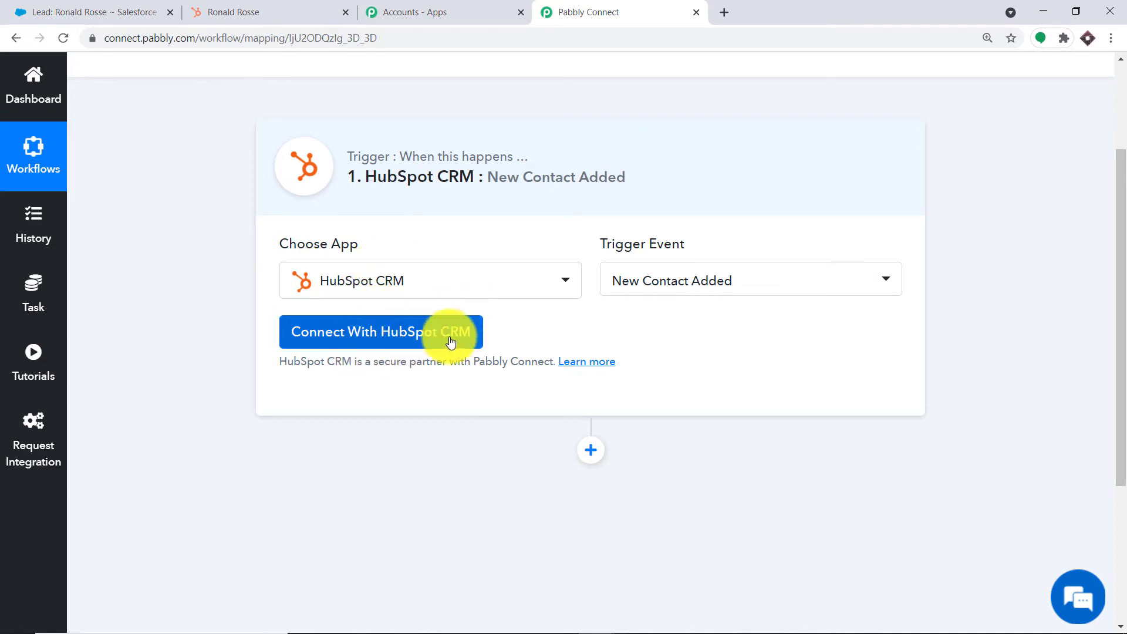
- Open the HubSpot CRM API key connection form, then return to the HubSpot tab
click(392, 342)
scroll(753, 287, down, 2)
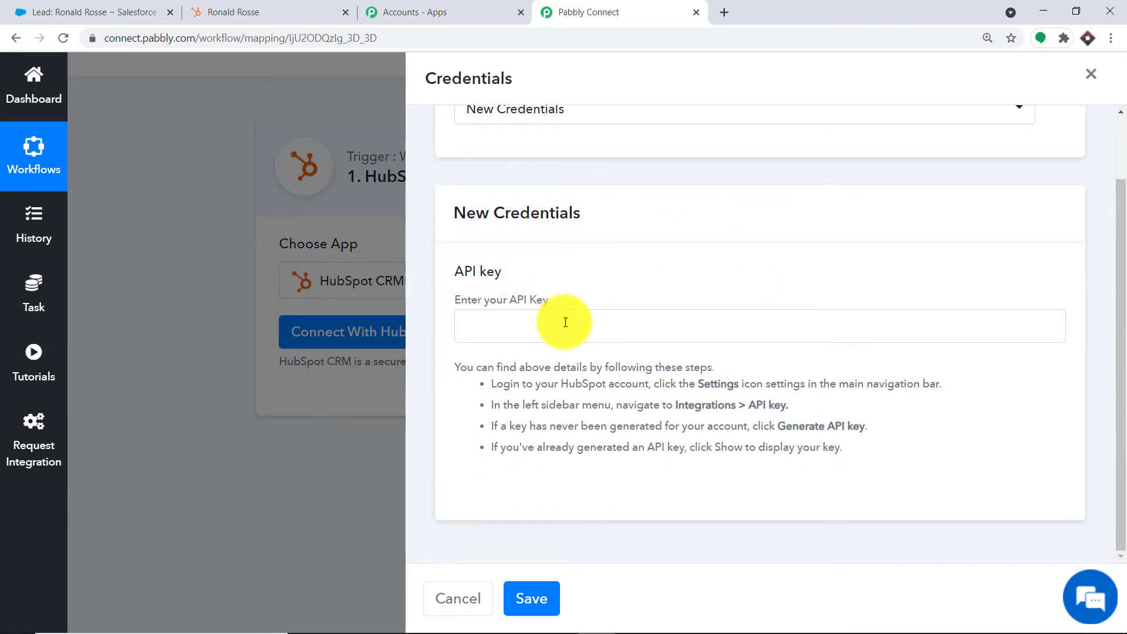
click(269, 10)
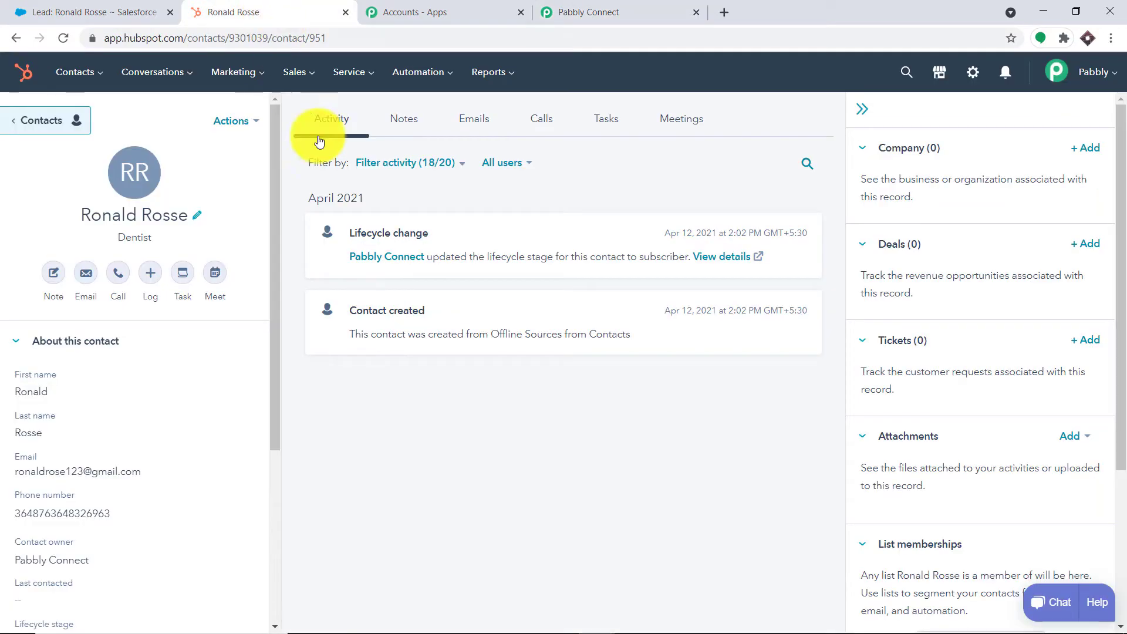
- In HubSpot Settings > Integrations > API Key, reveal the key, pass reCAPTCHA, and copy it
click(973, 73)
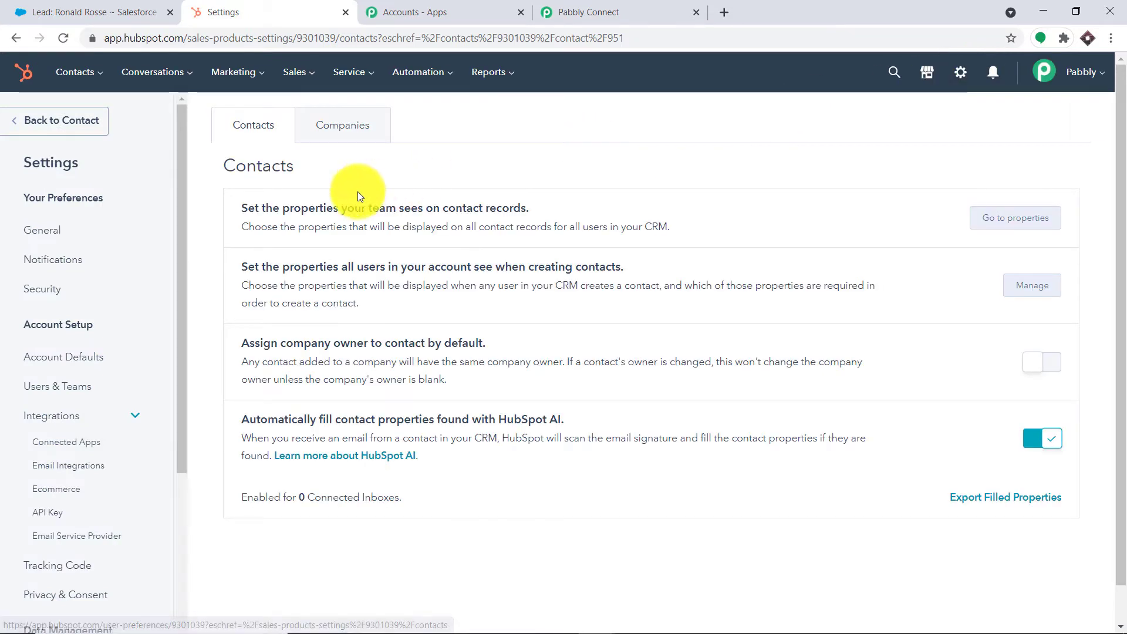
click(78, 416)
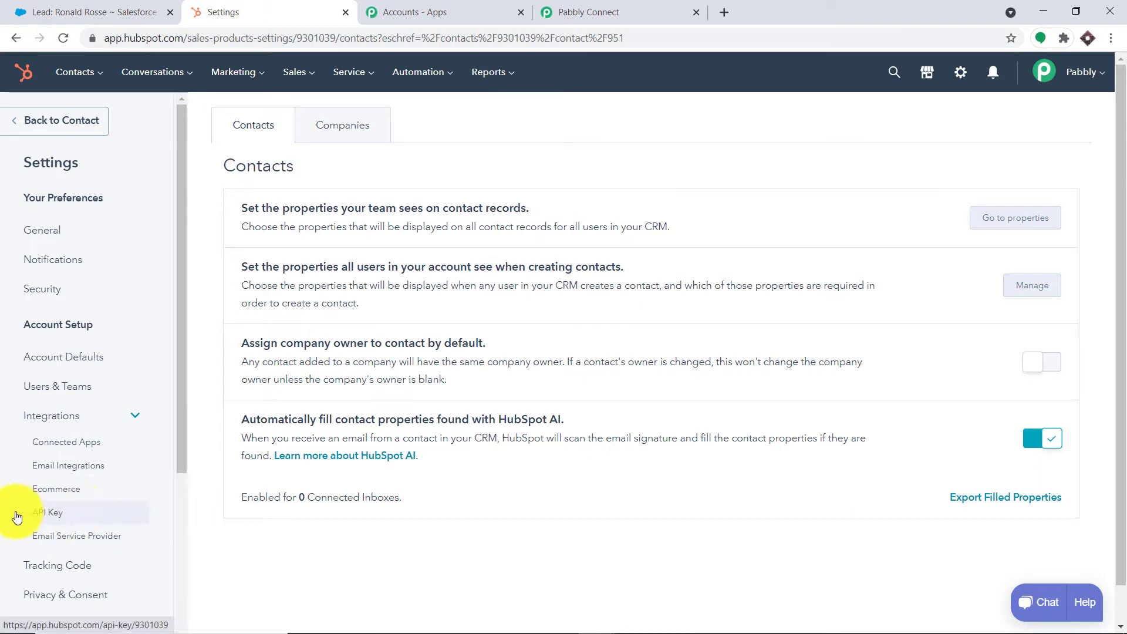
click(44, 515)
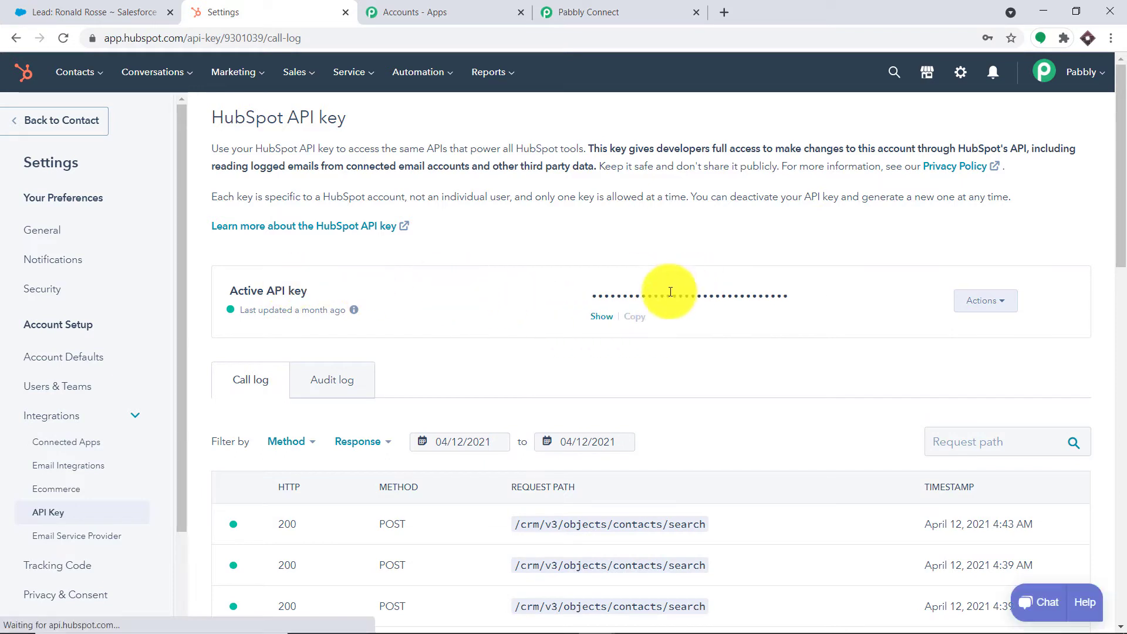
click(597, 320)
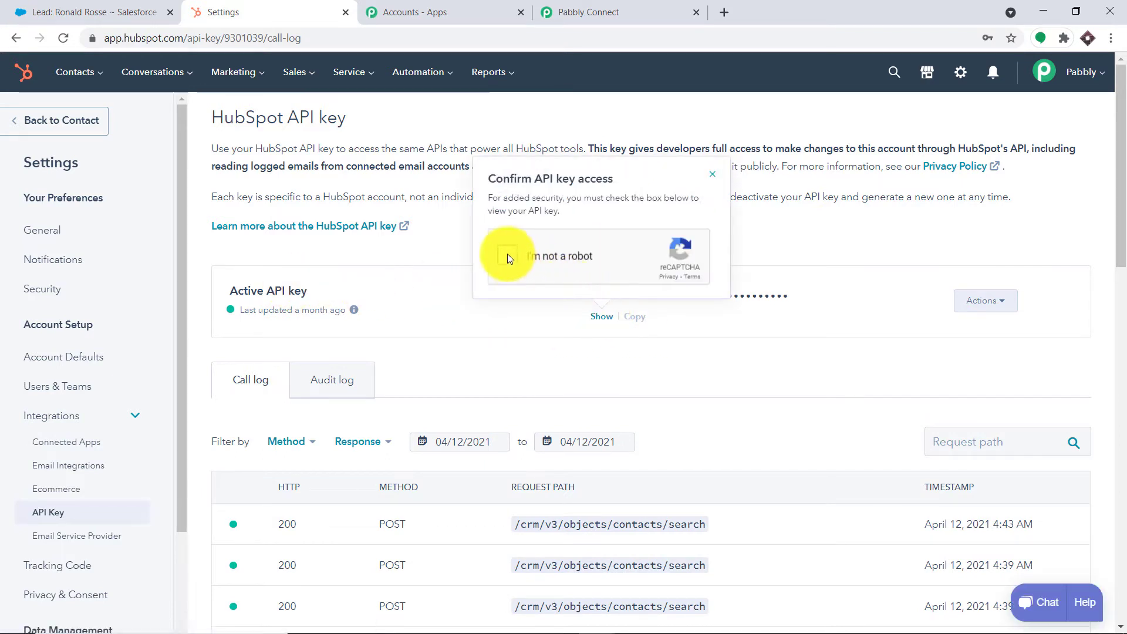
click(508, 256)
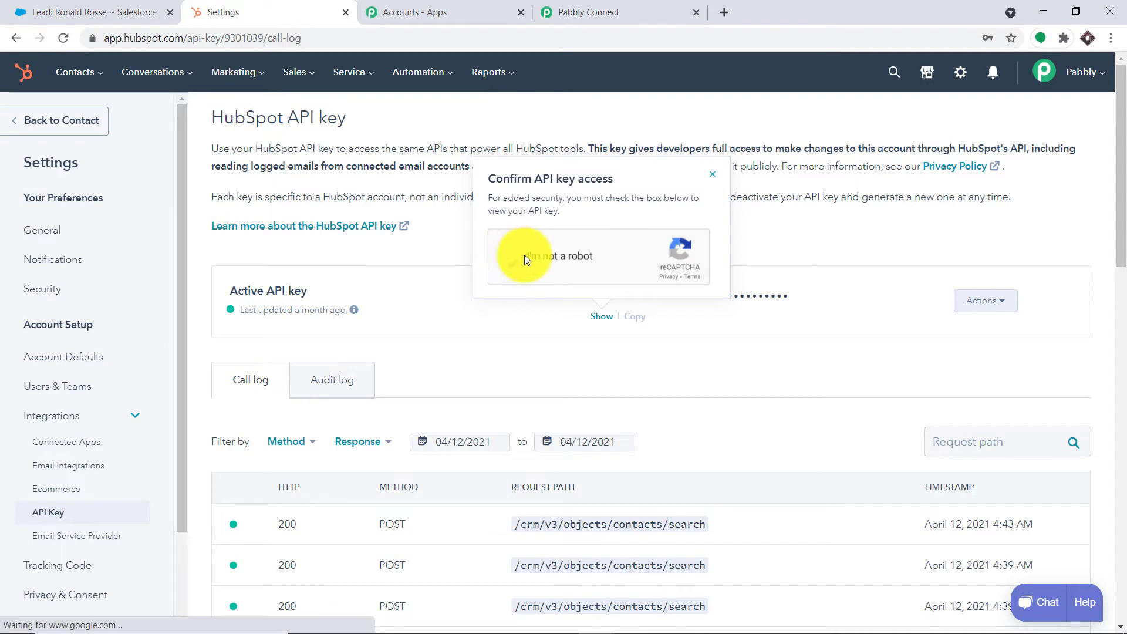
click(644, 319)
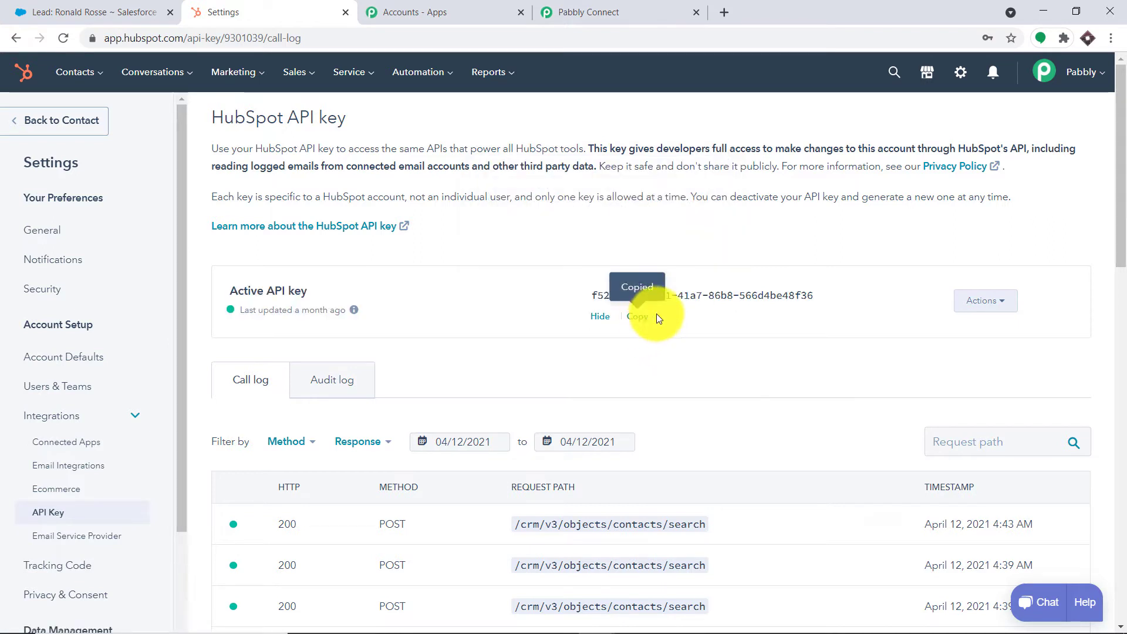
- Paste the copied HubSpot API key into Pabbly's credentials form and save the connection
click(644, 6)
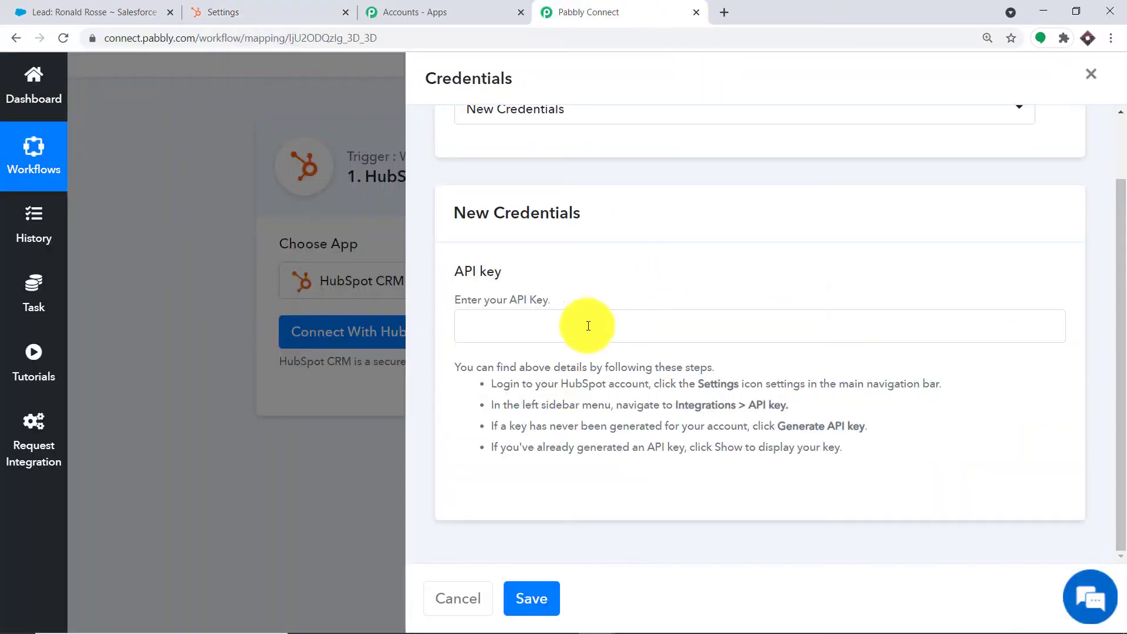
click(574, 325)
right_click(576, 326)
click(610, 445)
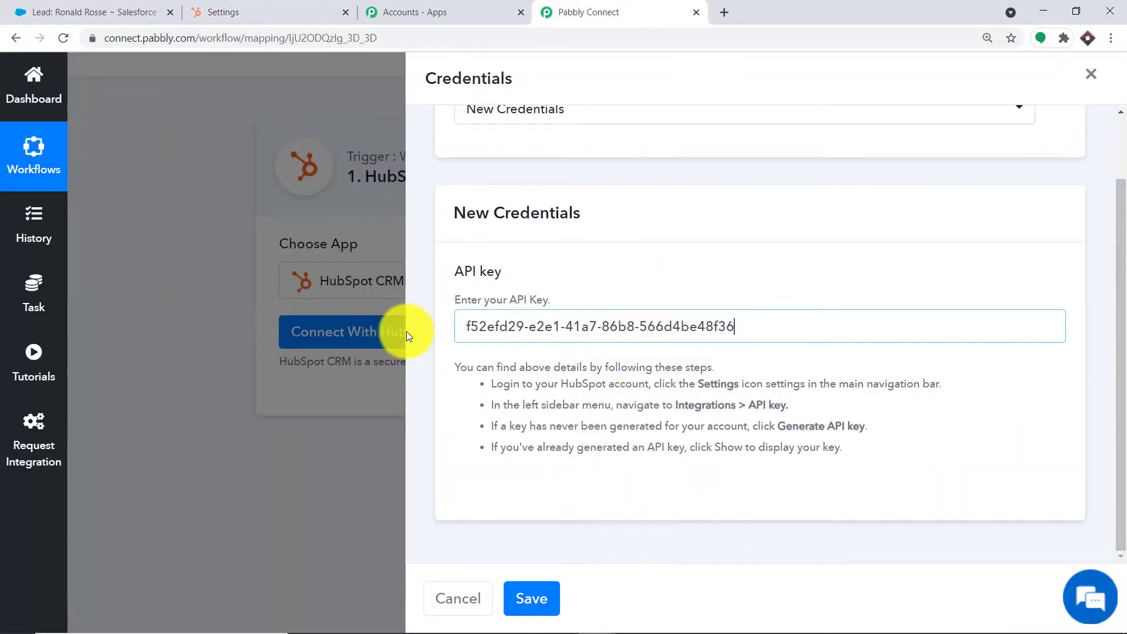
click(533, 598)
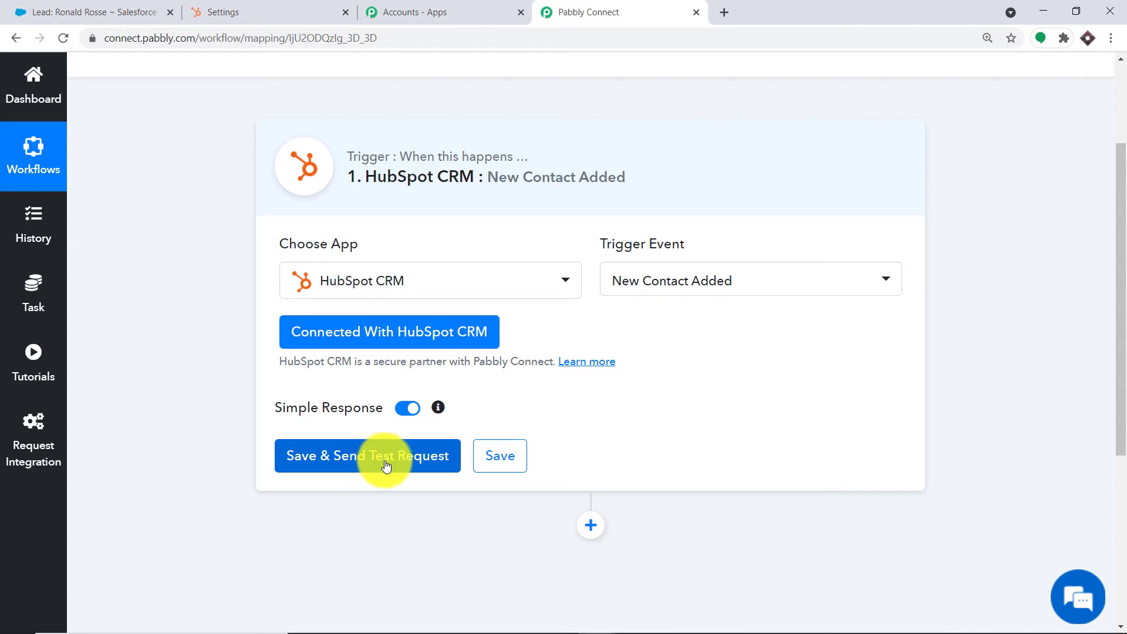
- Save the HubSpot trigger and send a test request, then review the returned contact fields (id 951, jobtitle Dentist)
click(386, 464)
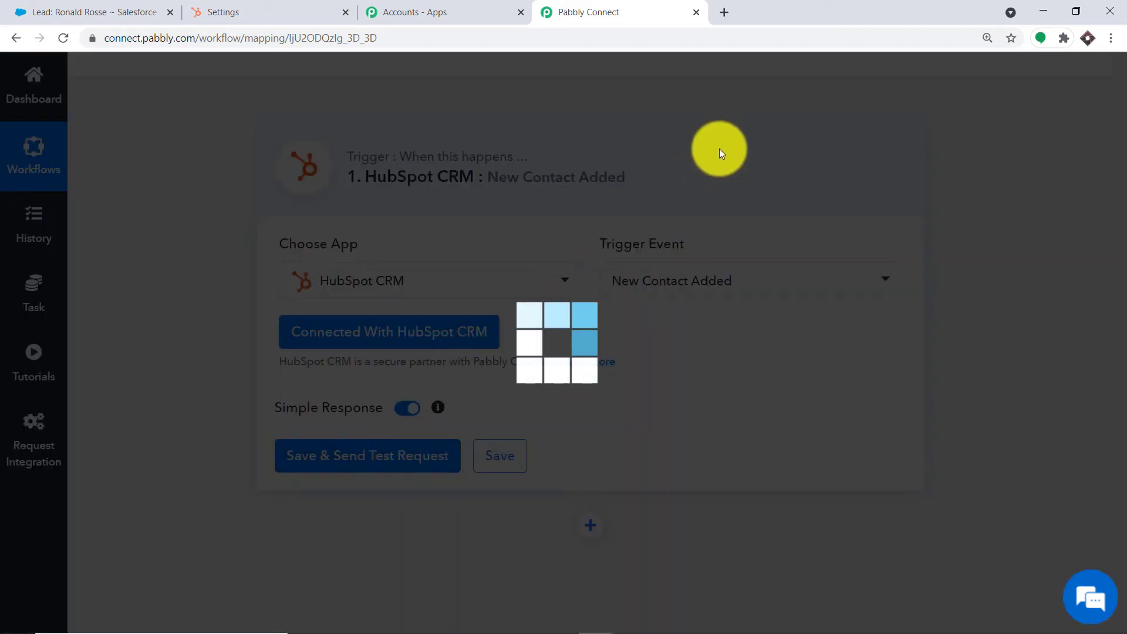
scroll(714, 244, down, 5)
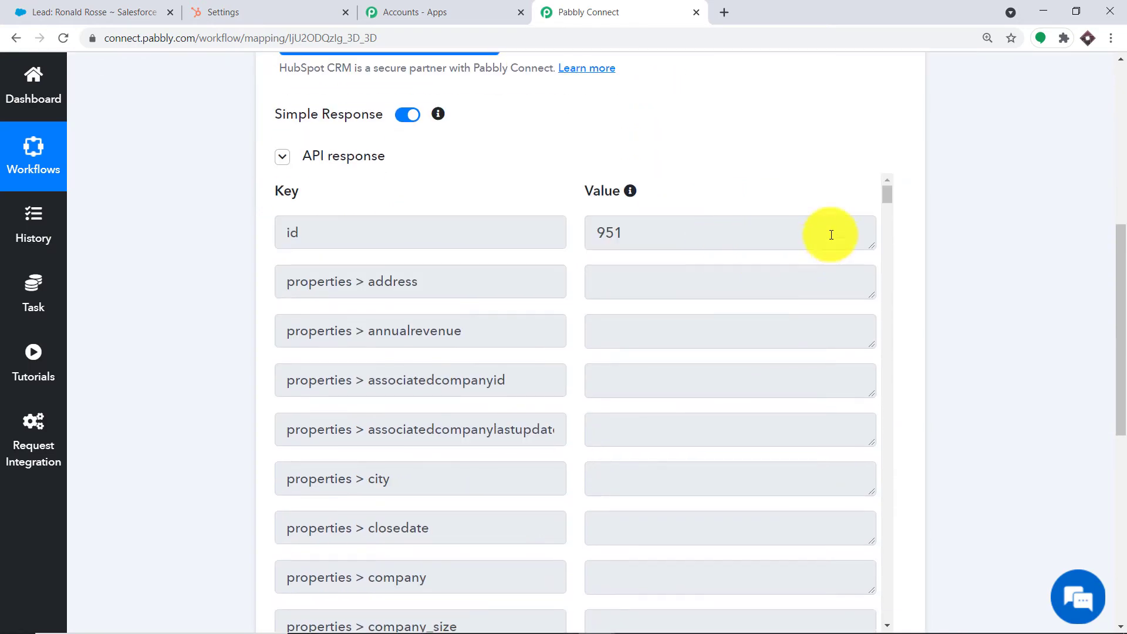
scroll(885, 293, down, 6)
drag(885, 294, 875, 536)
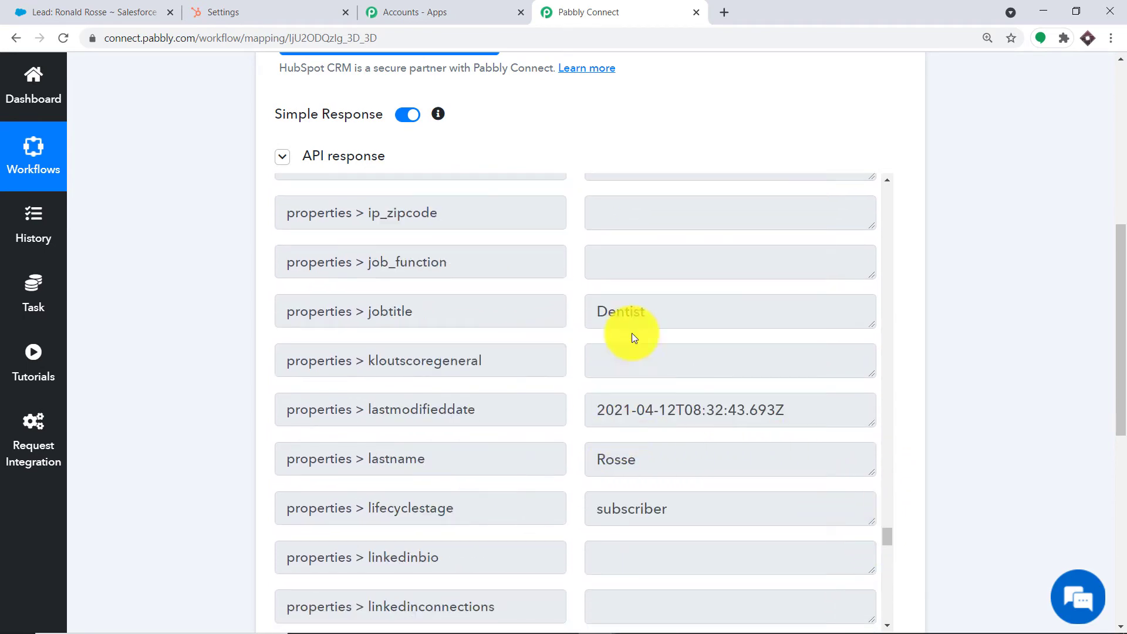
scroll(614, 478, down, 1)
scroll(745, 403, down, 15)
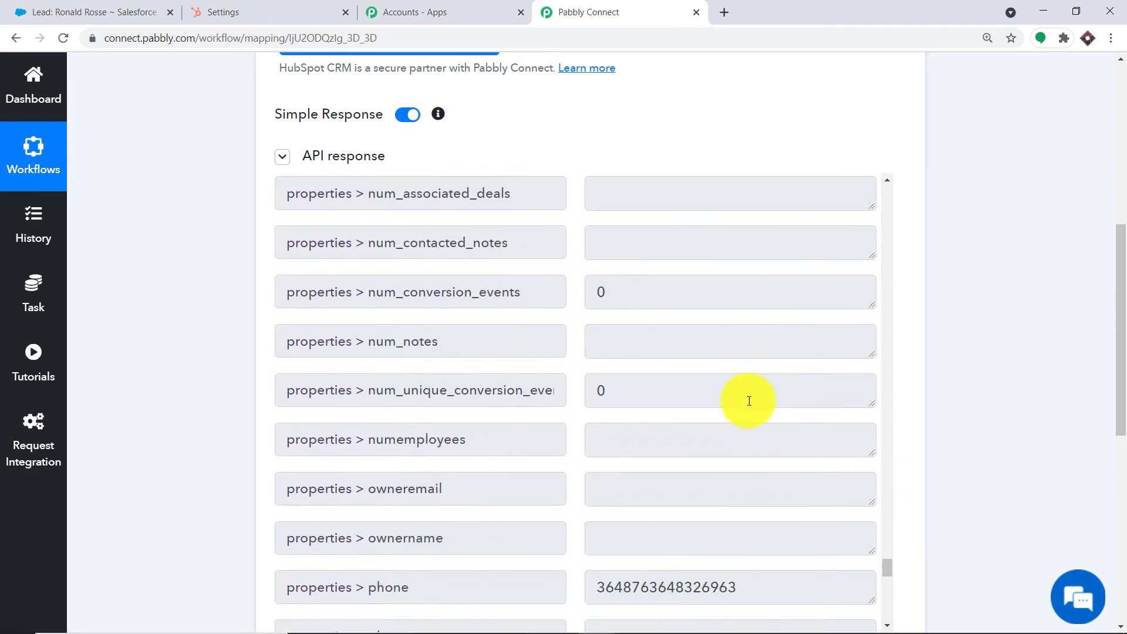
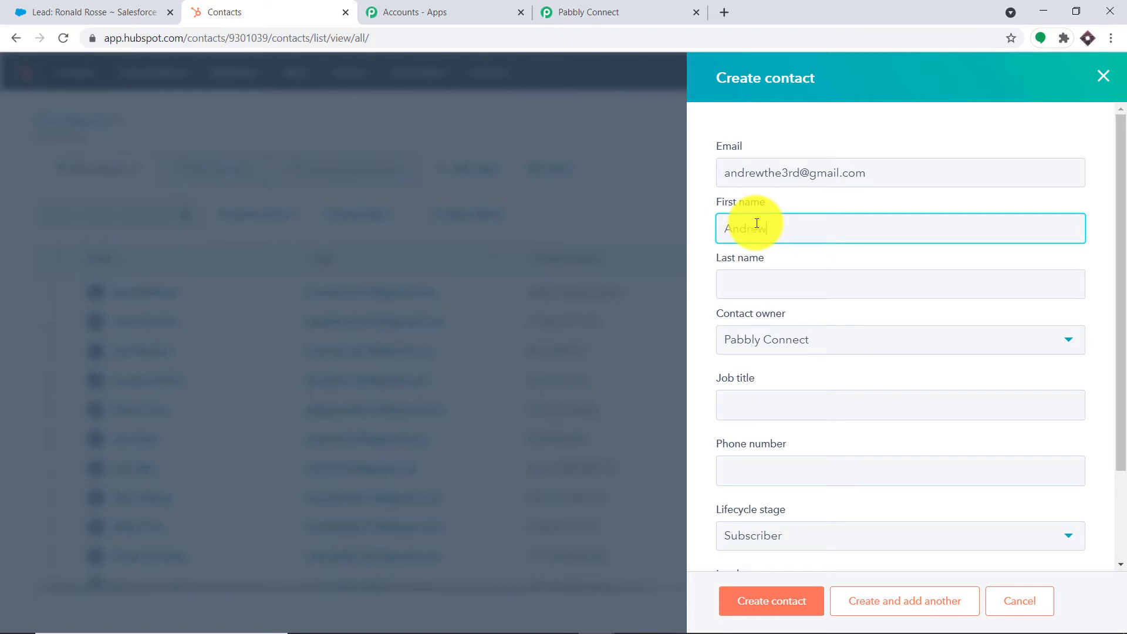
- Enter last name 'John' and job title 'Designer', keeping Pabbly Connect as contact owner
click(759, 285)
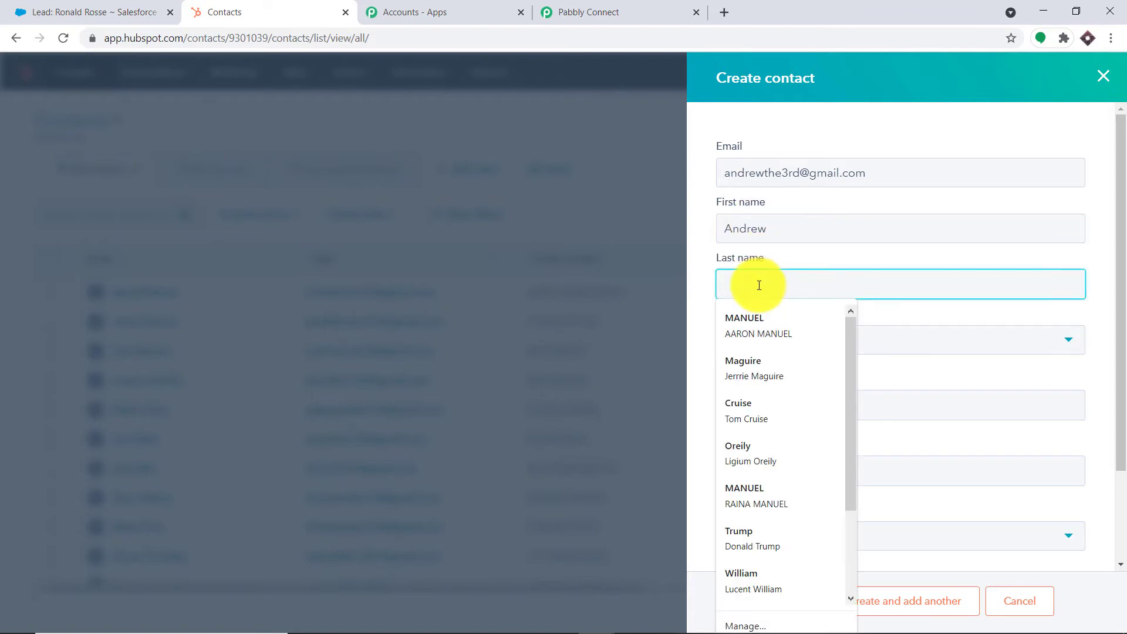
text(Joh)
key(Escape)
click(754, 349)
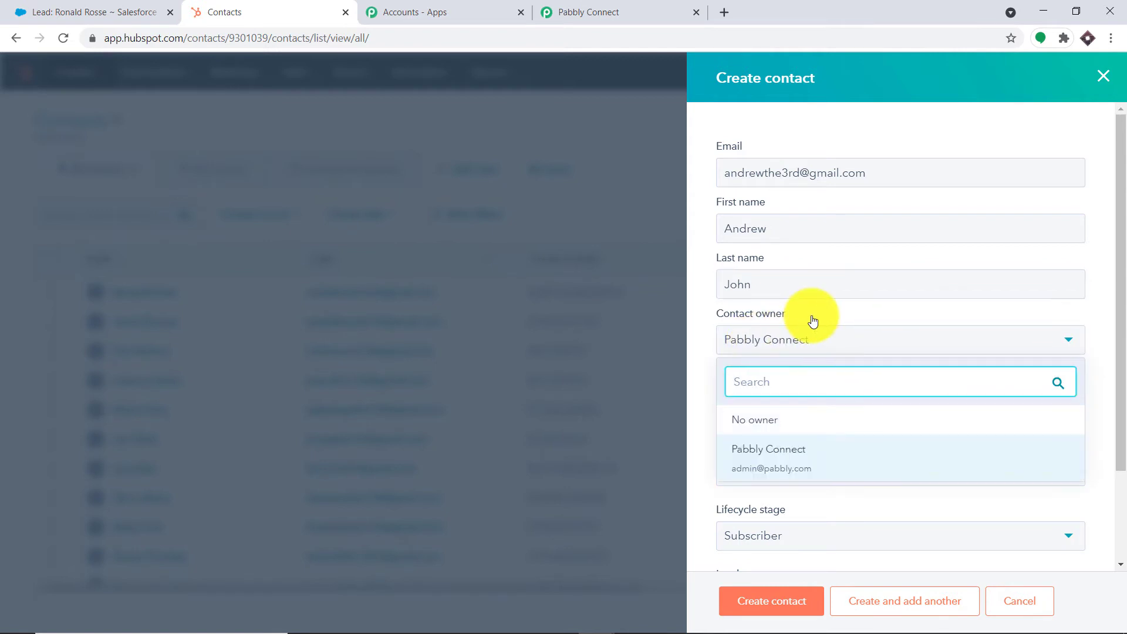
click(800, 340)
click(759, 404)
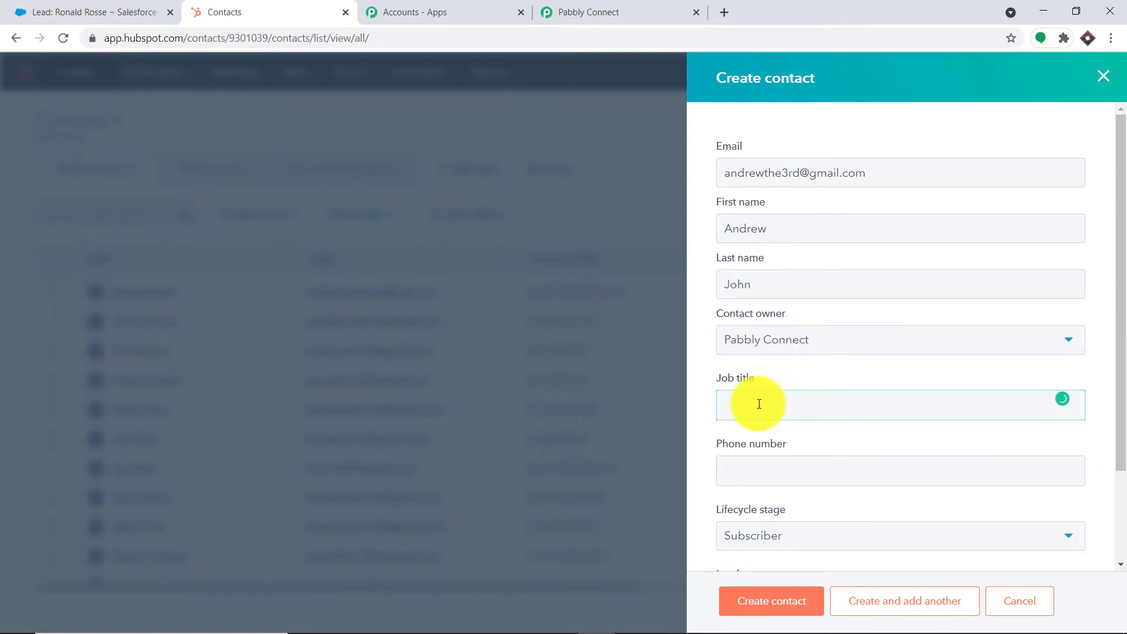
text(Designer)
click(766, 469)
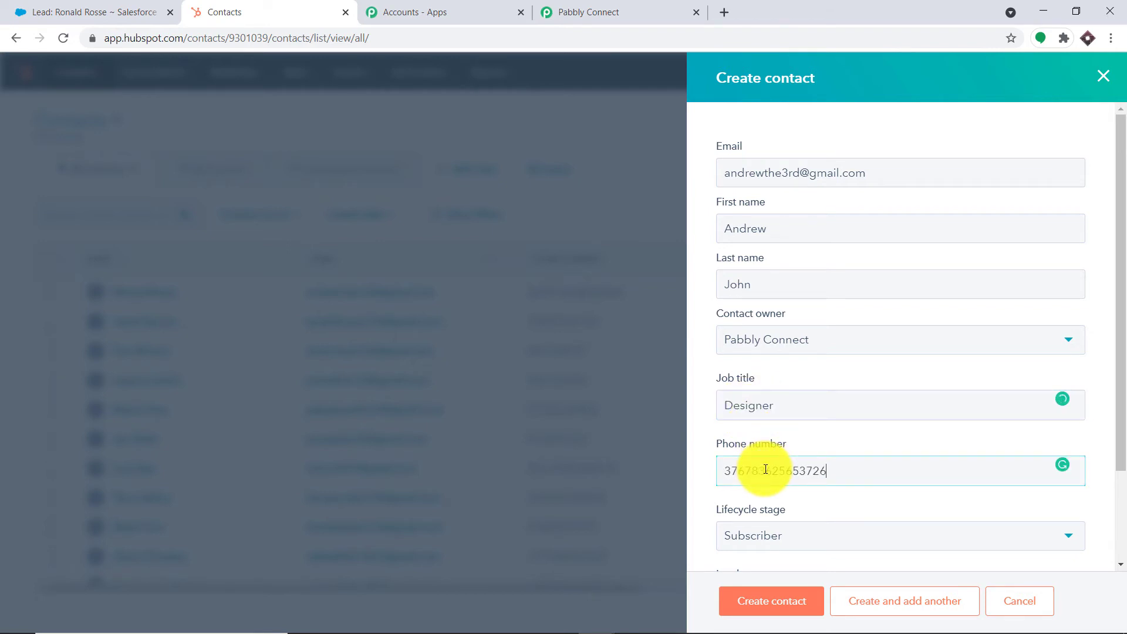
scroll(767, 469, down, 2)
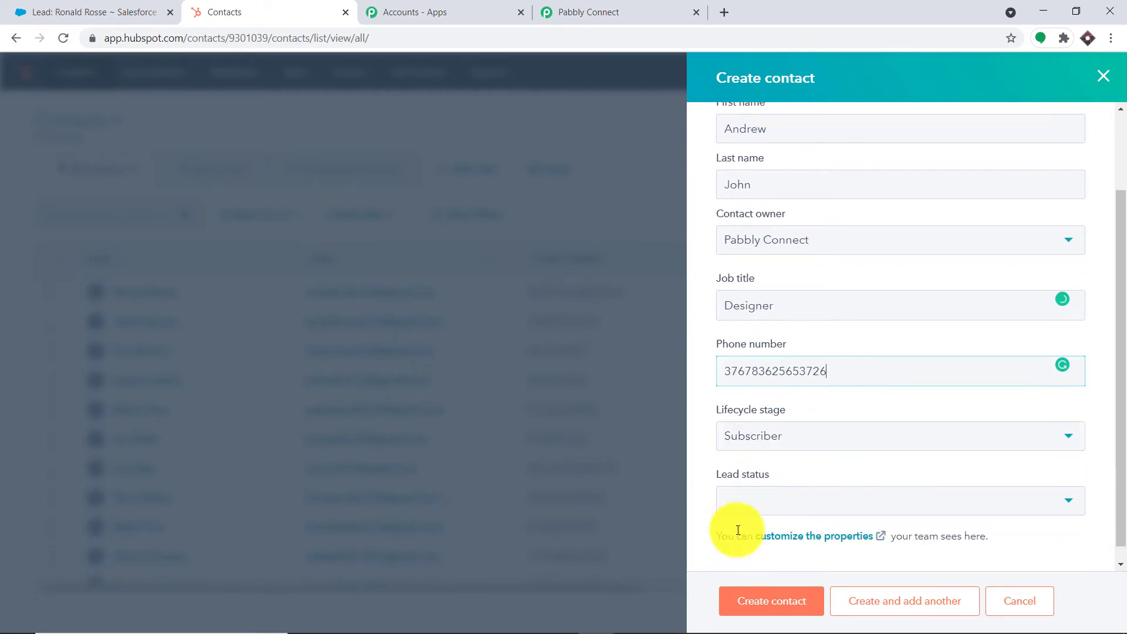
- Keep lifecycle stage Subscriber, set lead status New, create the contact, and check its record
click(750, 418)
click(757, 447)
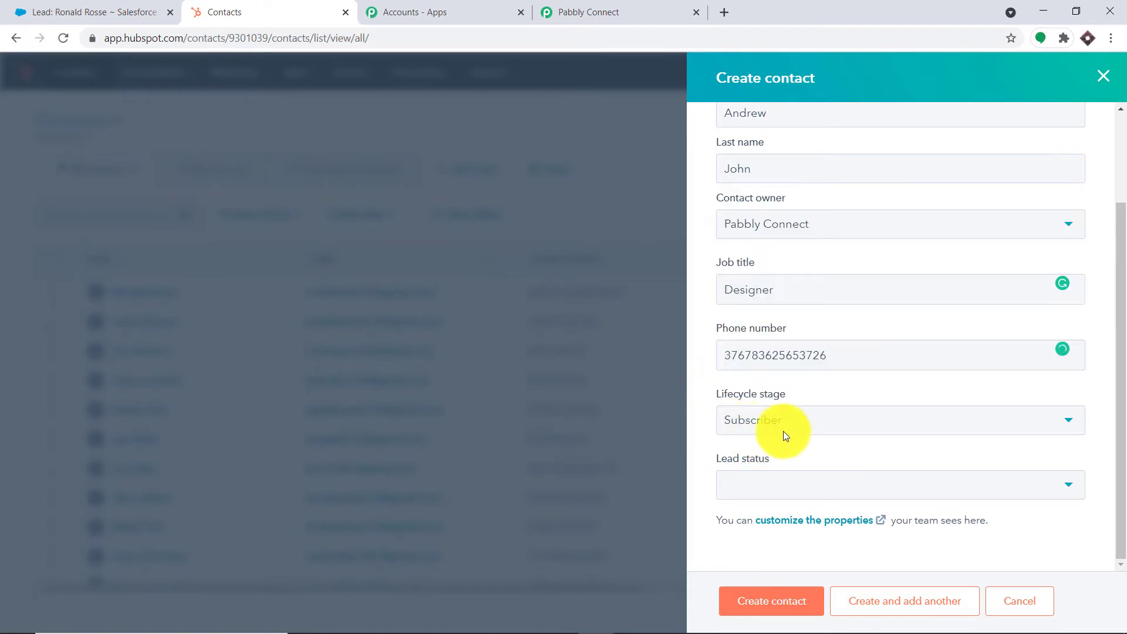
click(781, 488)
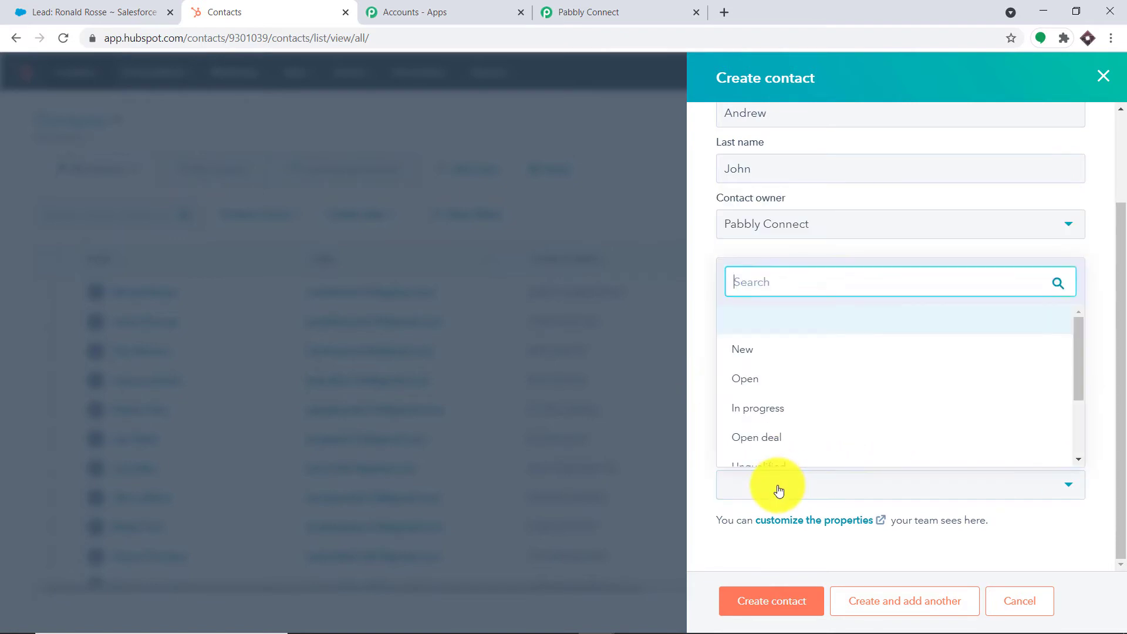
click(753, 349)
click(768, 599)
click(762, 517)
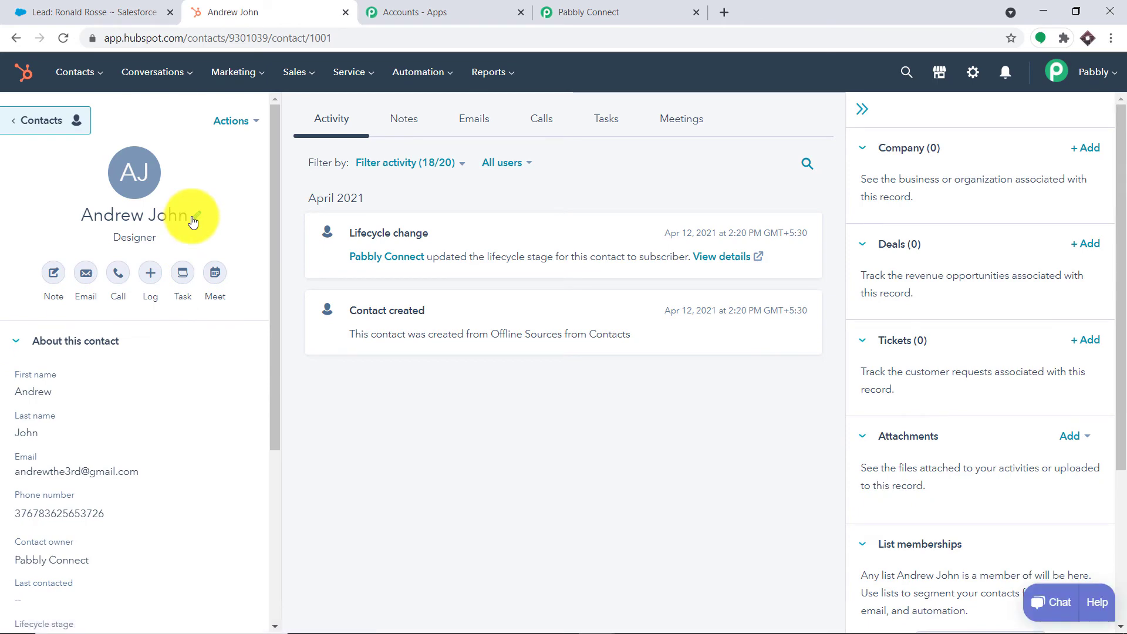
click(609, 7)
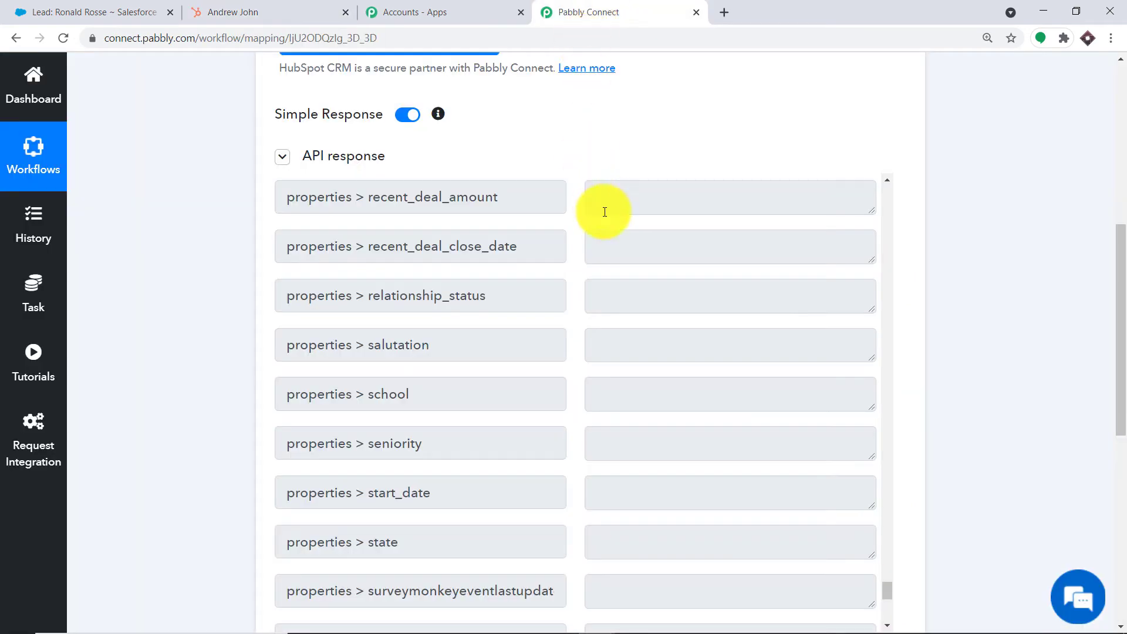
scroll(644, 233, down, 9)
drag(1114, 344, 1115, 452)
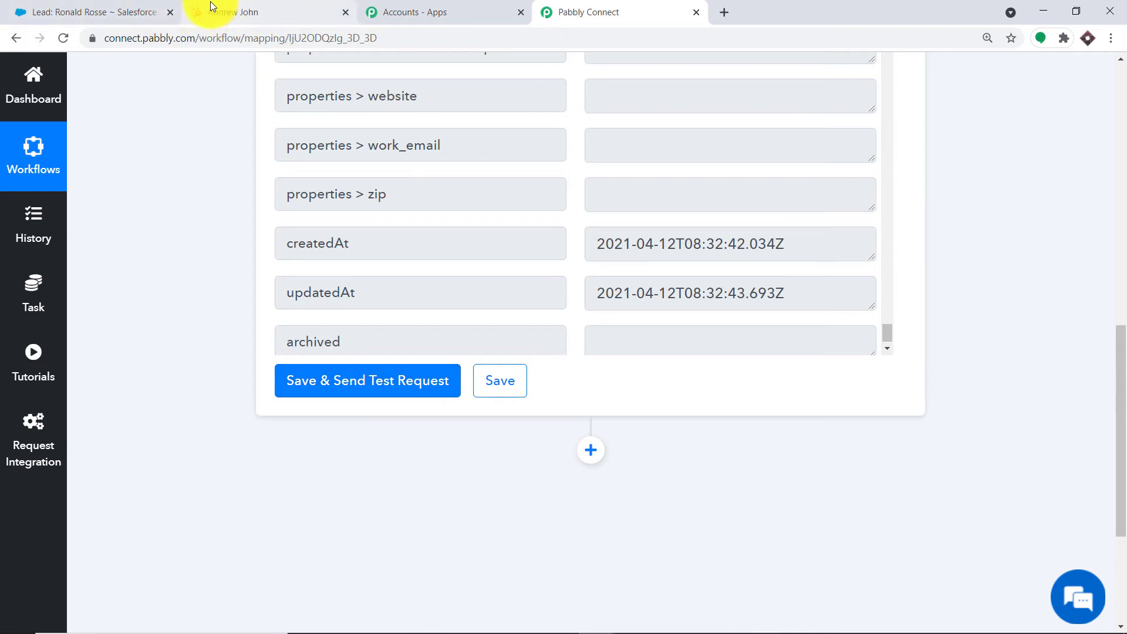
click(346, 380)
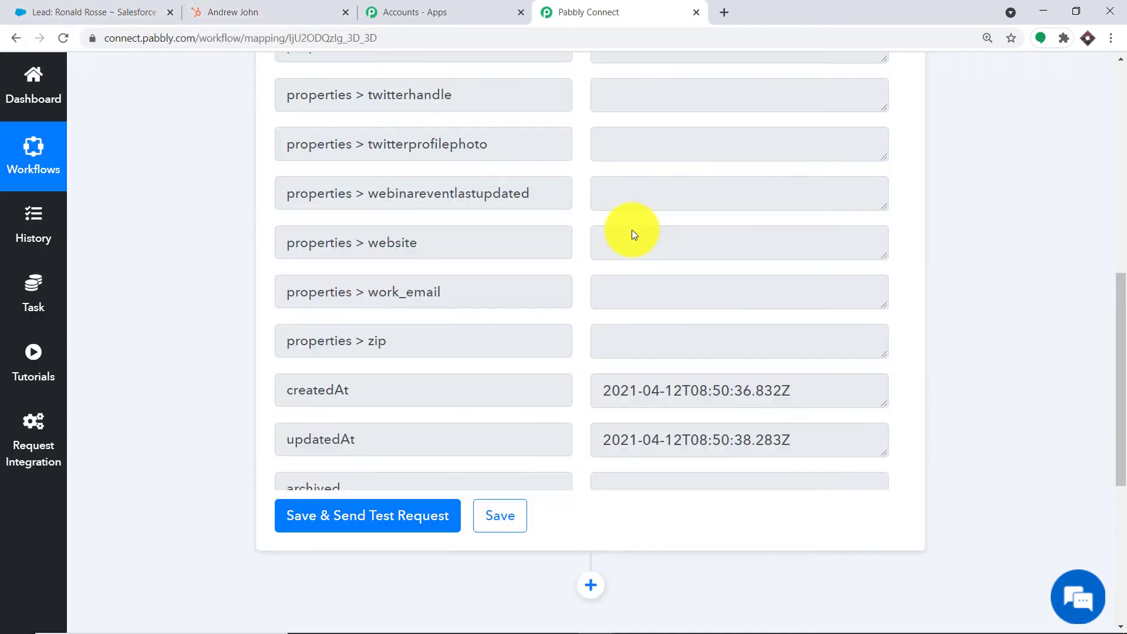
- Review the returned contact fields, then add an empty action step below the trigger
scroll(1114, 352, up, 2)
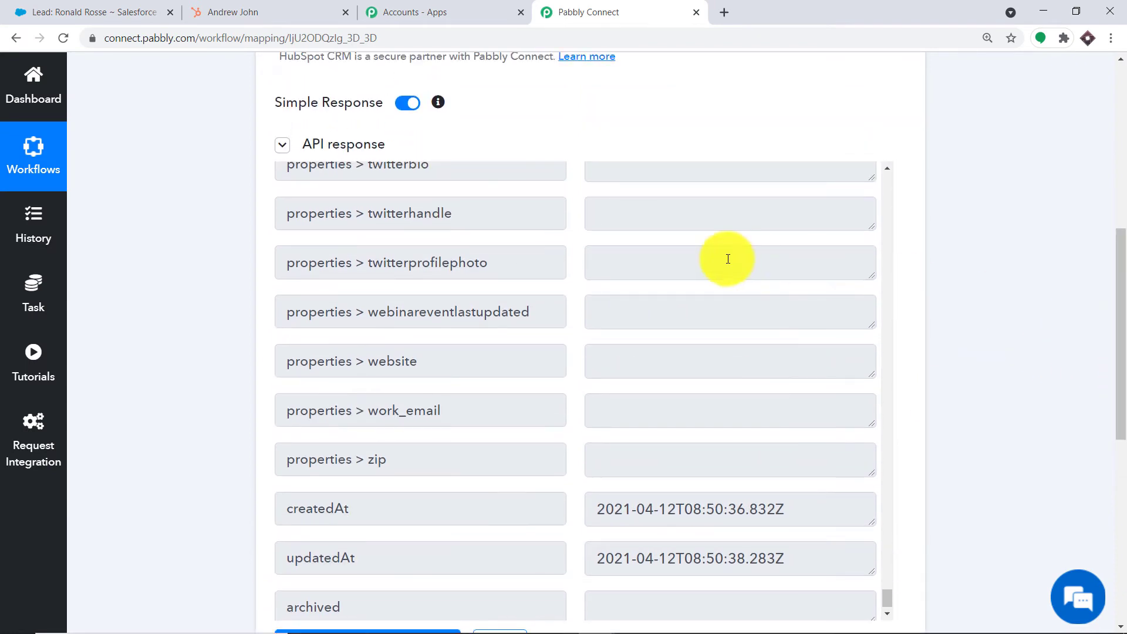
scroll(728, 260, down, 1)
scroll(727, 262, up, 20)
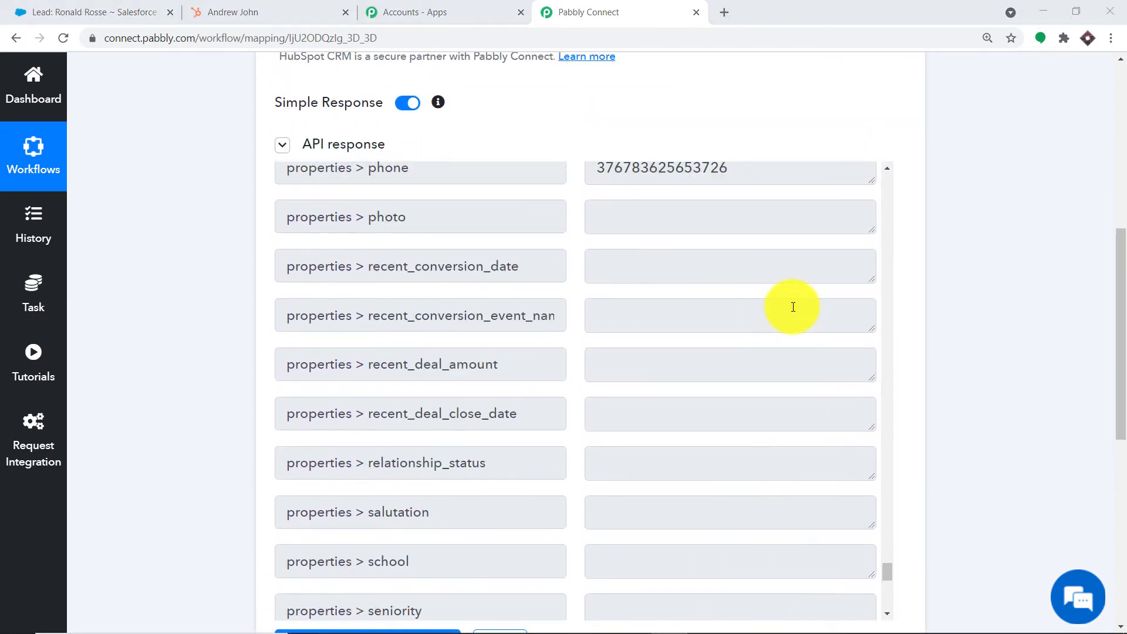
scroll(791, 310, up, 14)
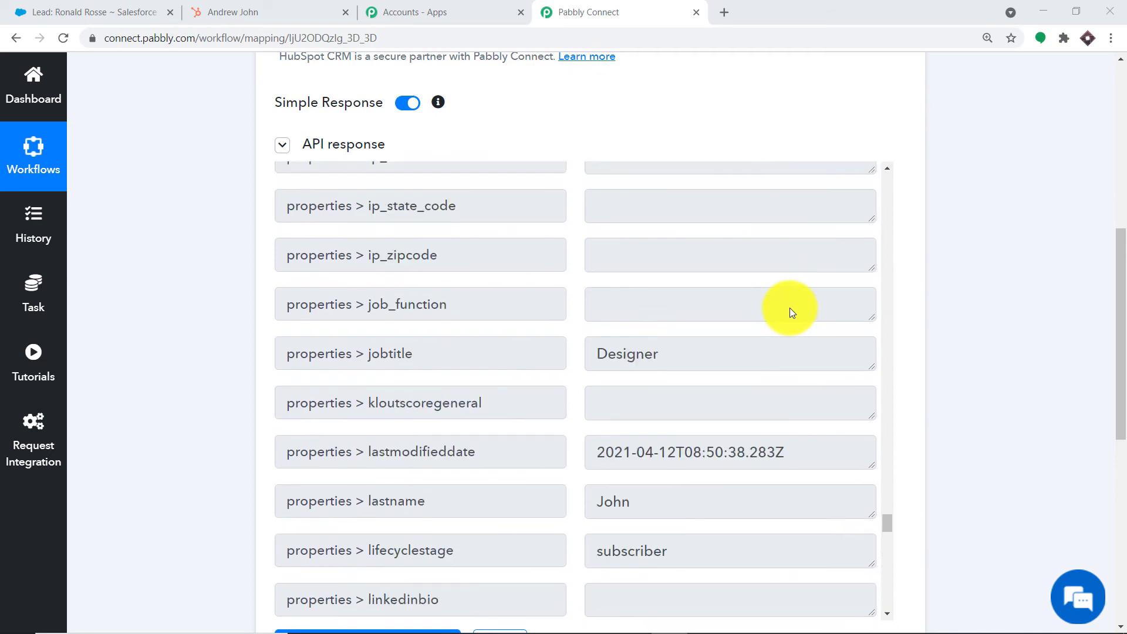
scroll(629, 355, up, 15)
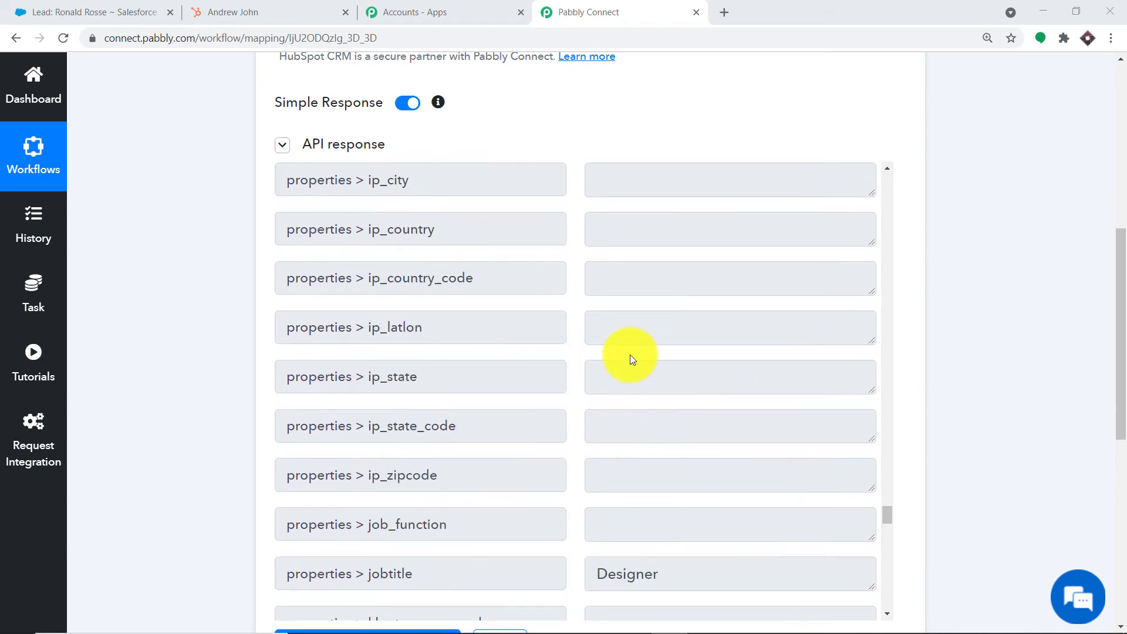
scroll(633, 360, up, 15)
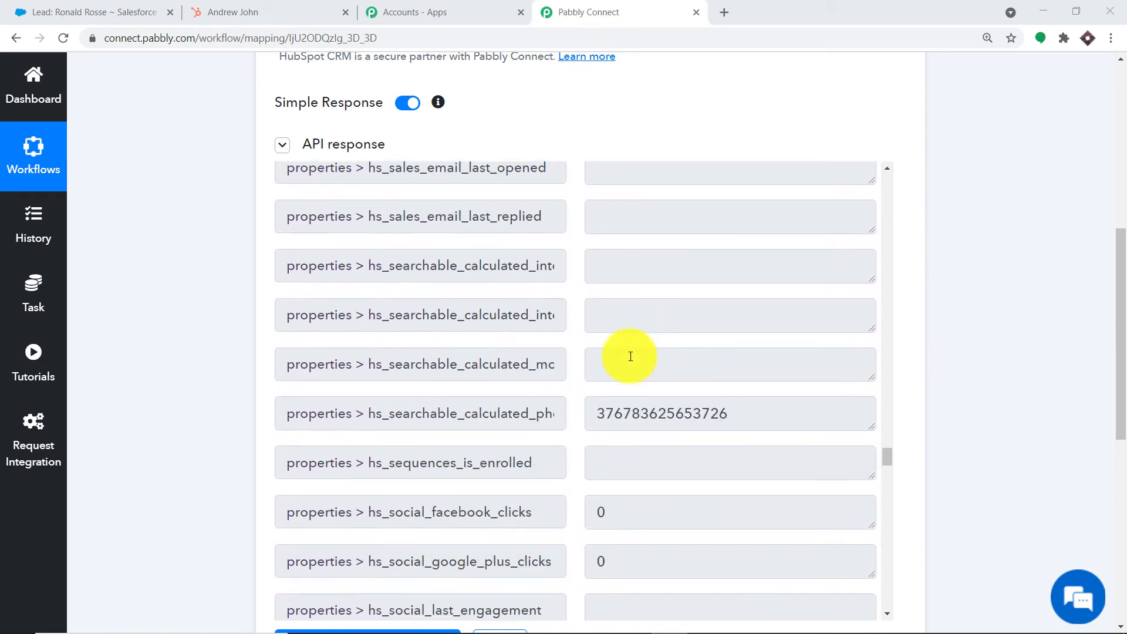
scroll(634, 353, up, 15)
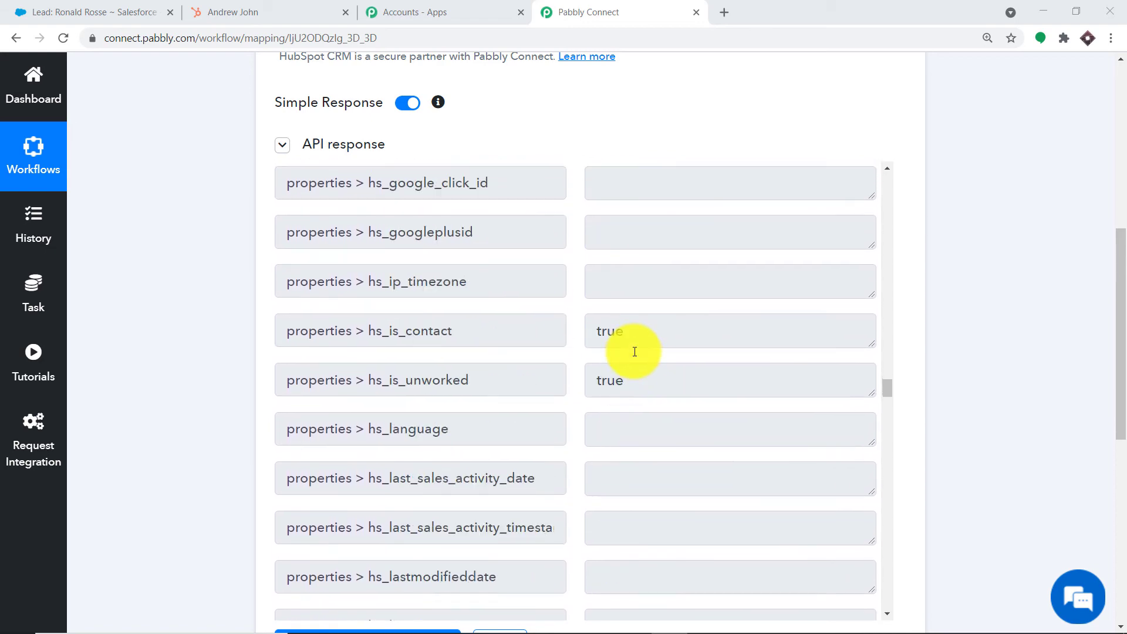
scroll(633, 351, up, 15)
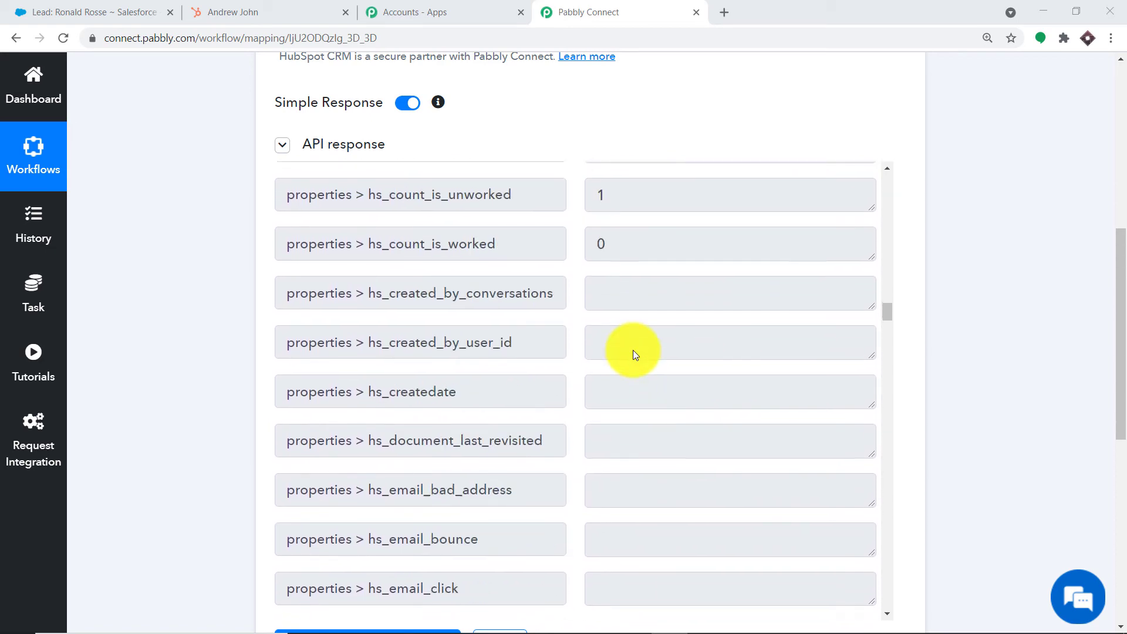
scroll(632, 350, up, 15)
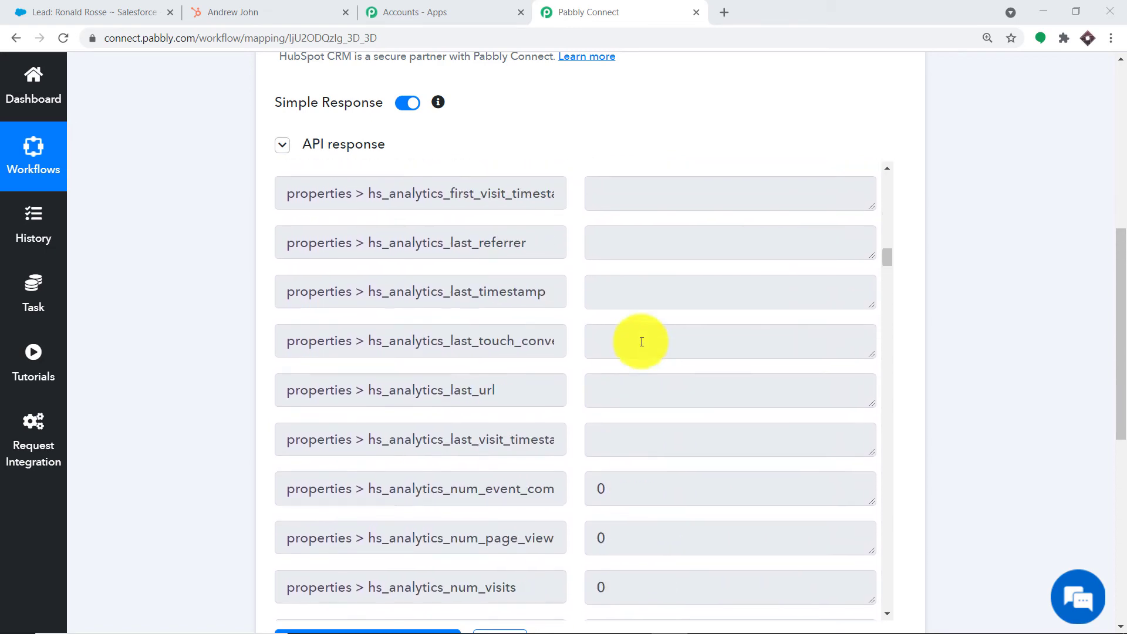
scroll(639, 346, up, 15)
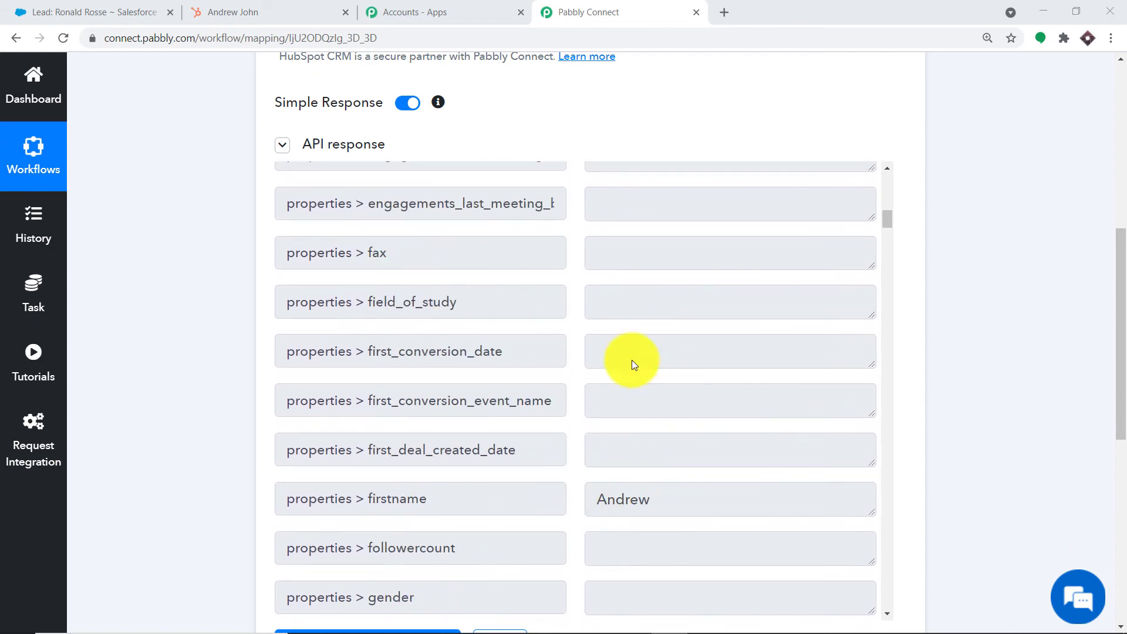
scroll(633, 362, up, 4)
scroll(644, 390, down, 10)
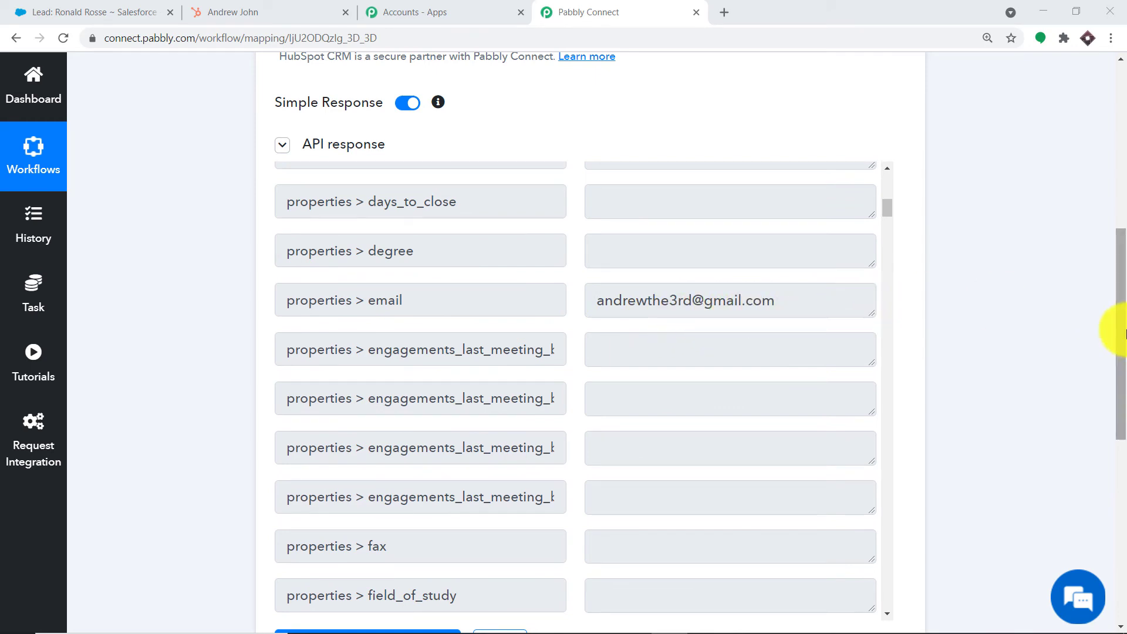
drag(1118, 284, 1119, 515)
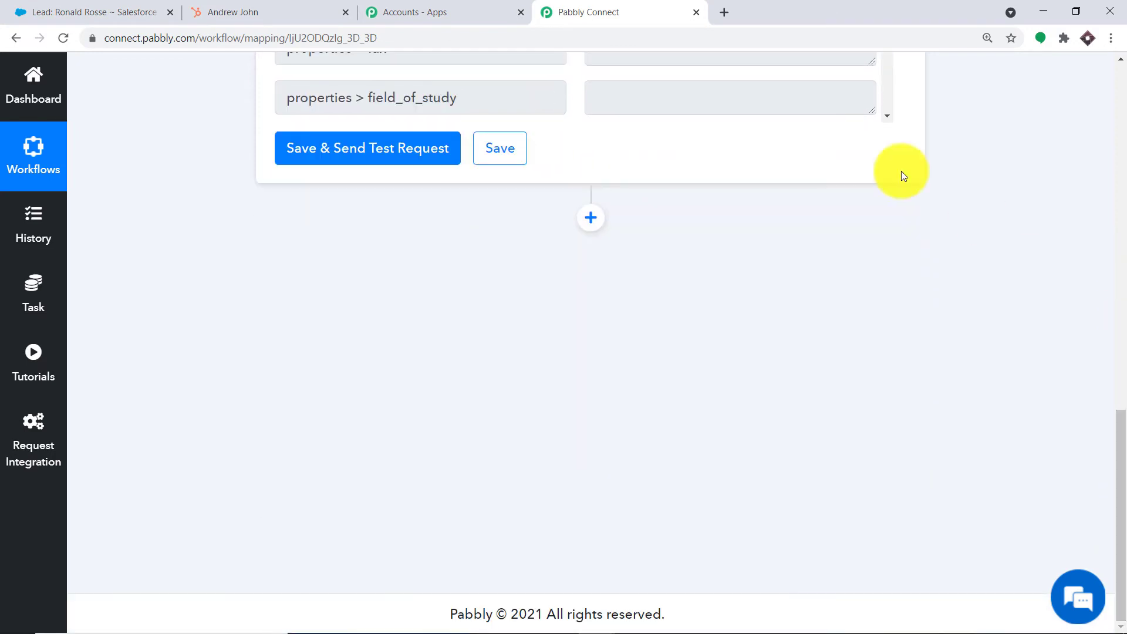
click(590, 222)
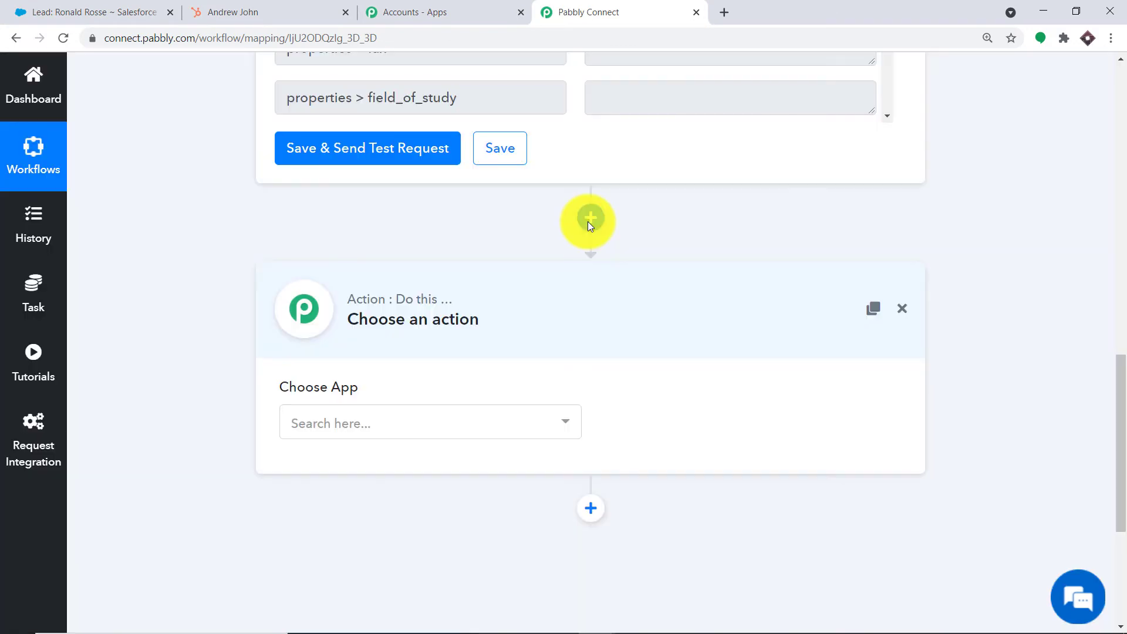
- Set the action to Salesforce's Create Lead event and start a new Salesforce connection
click(409, 429)
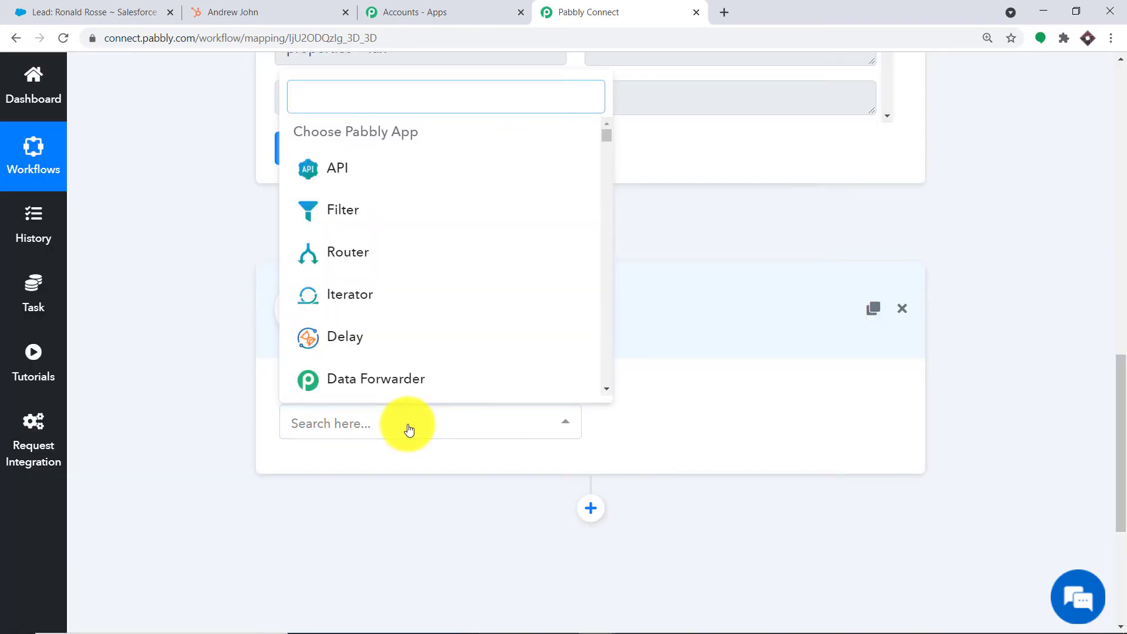
text(sa)
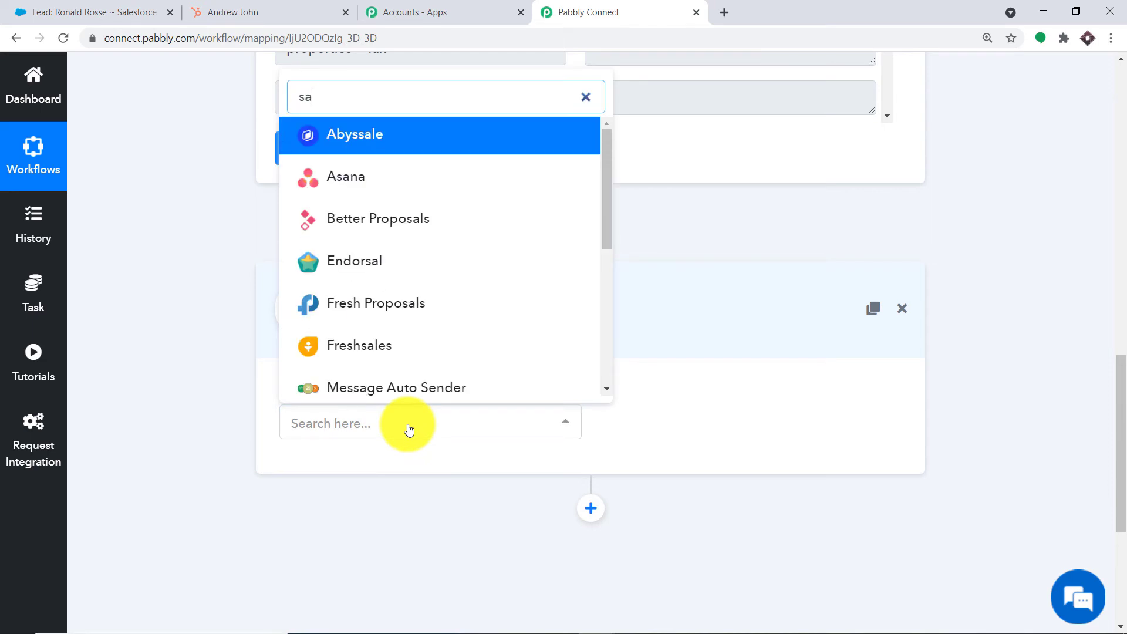
text(les)
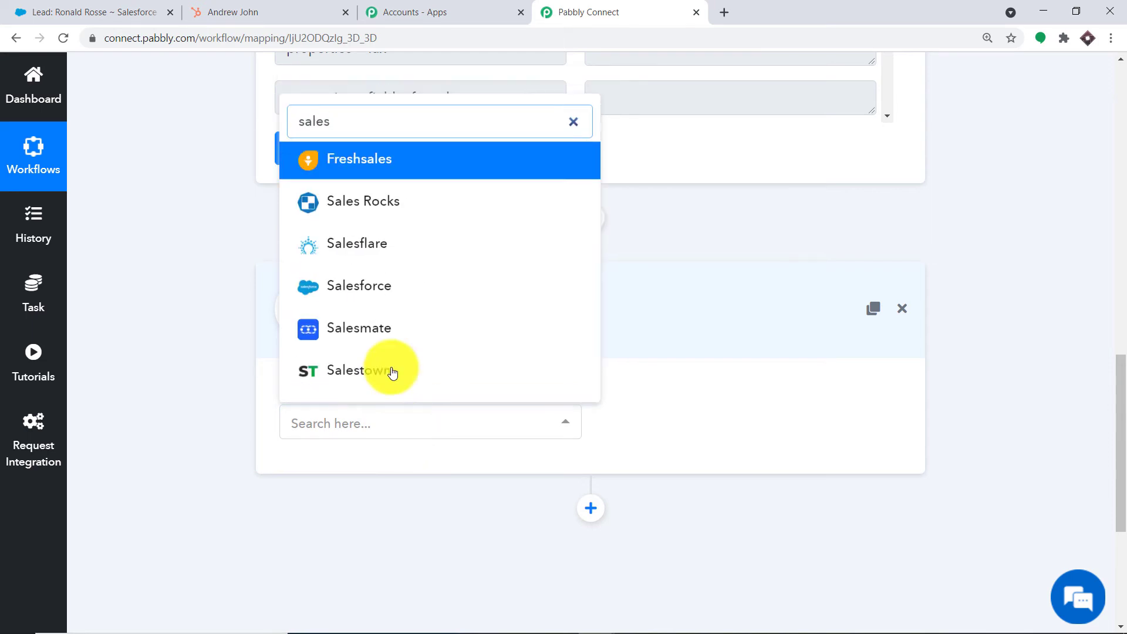
click(387, 293)
click(657, 424)
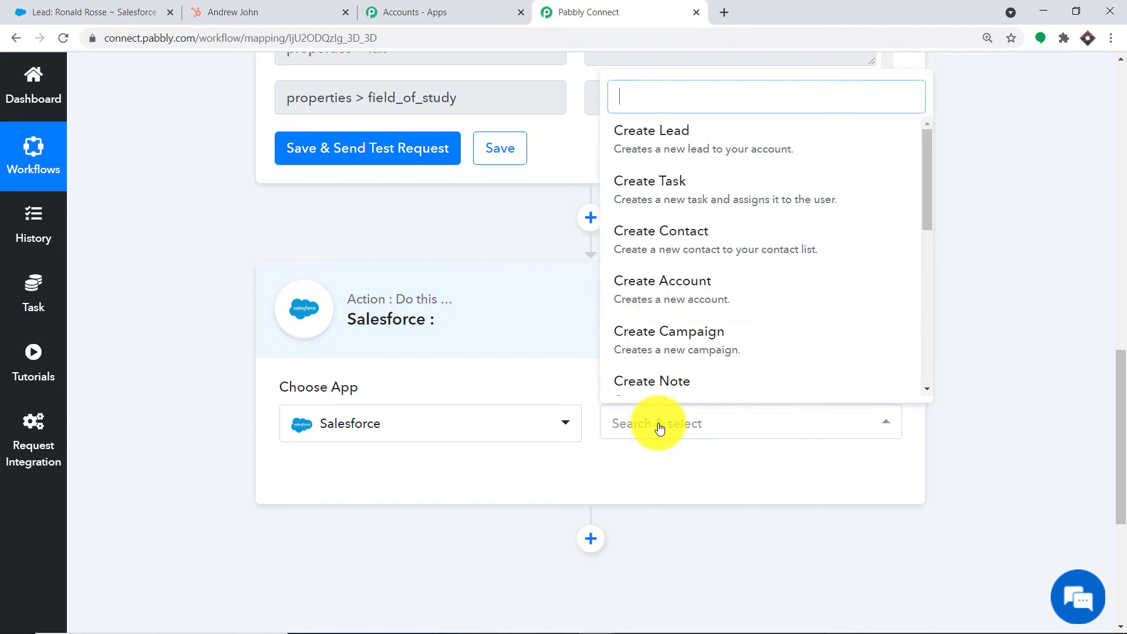
click(683, 151)
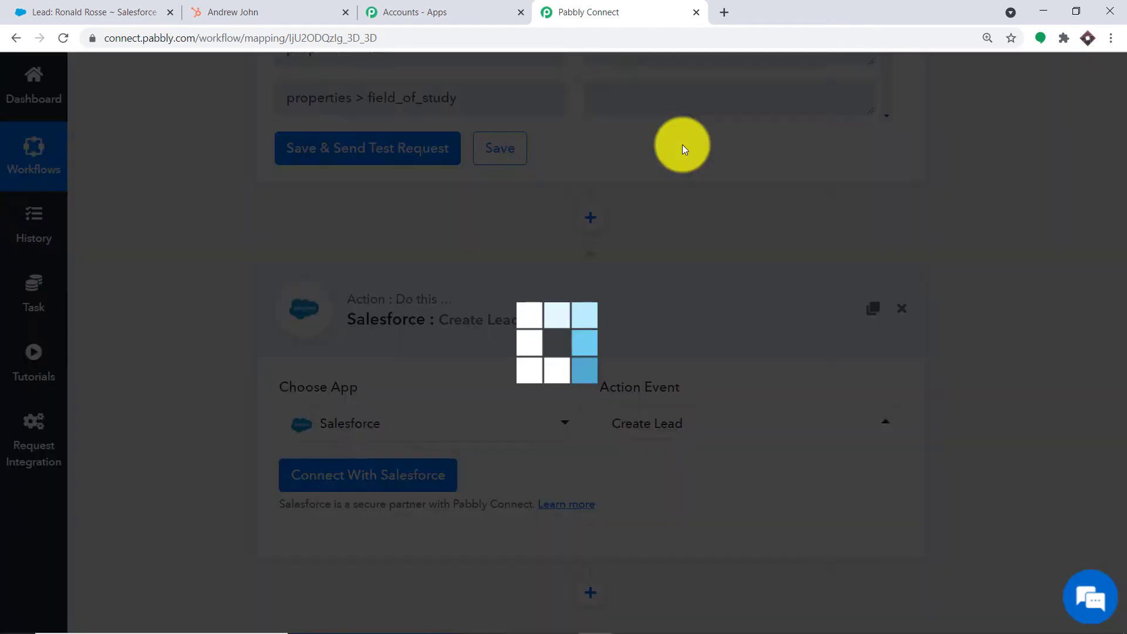
click(726, 428)
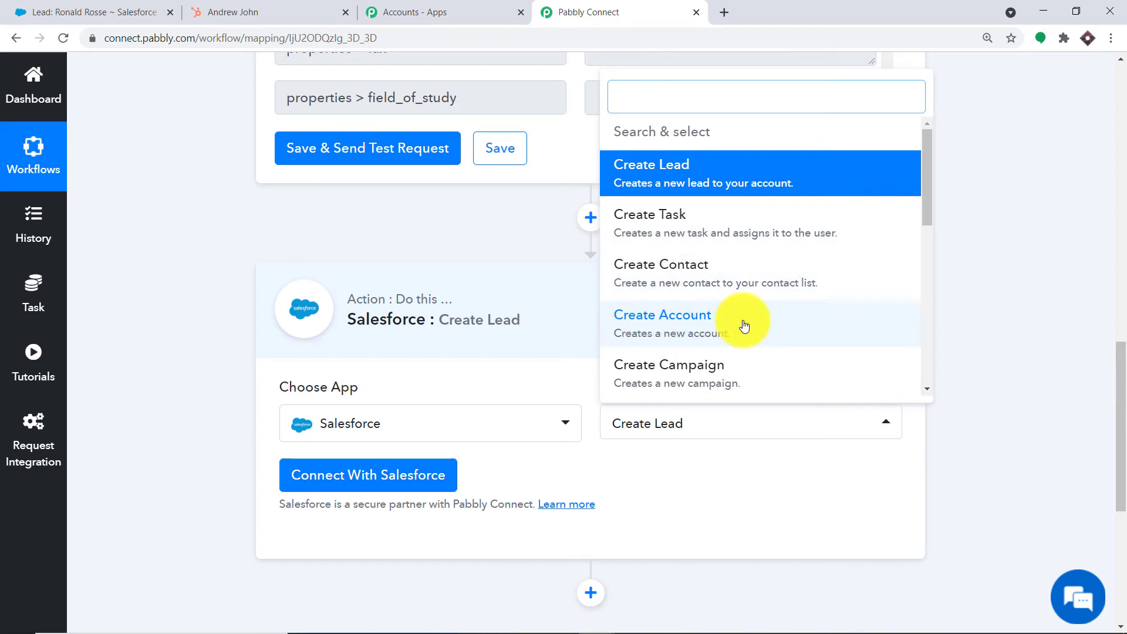
scroll(725, 255, down, 10)
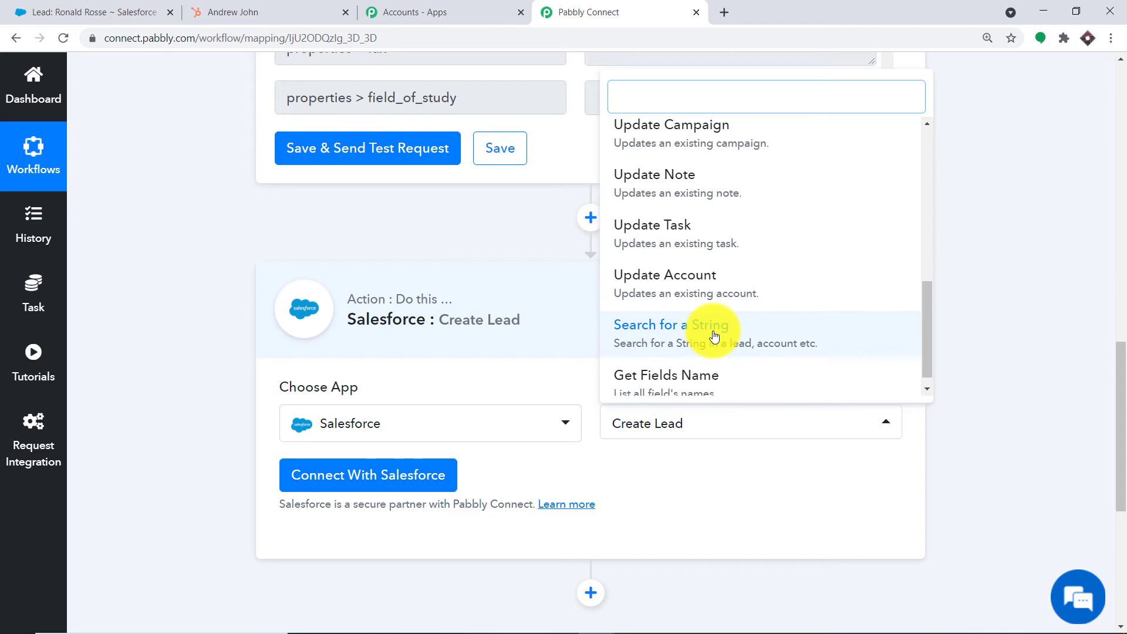
click(684, 487)
click(317, 473)
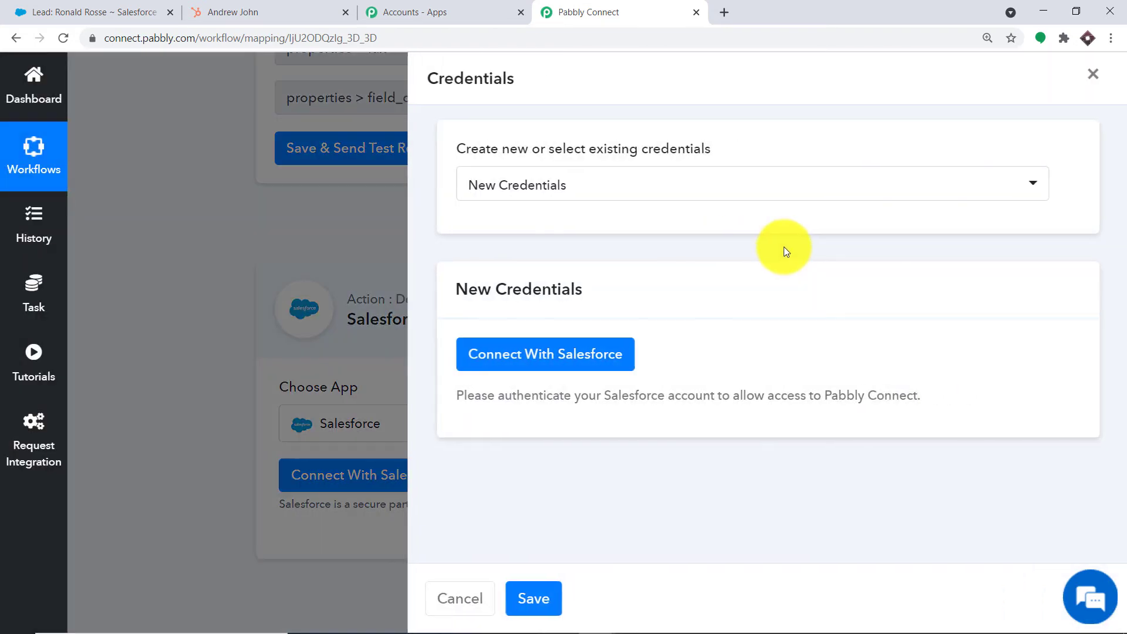
- Connect a new Salesforce account and allow Pabbly Connect access to it
click(510, 369)
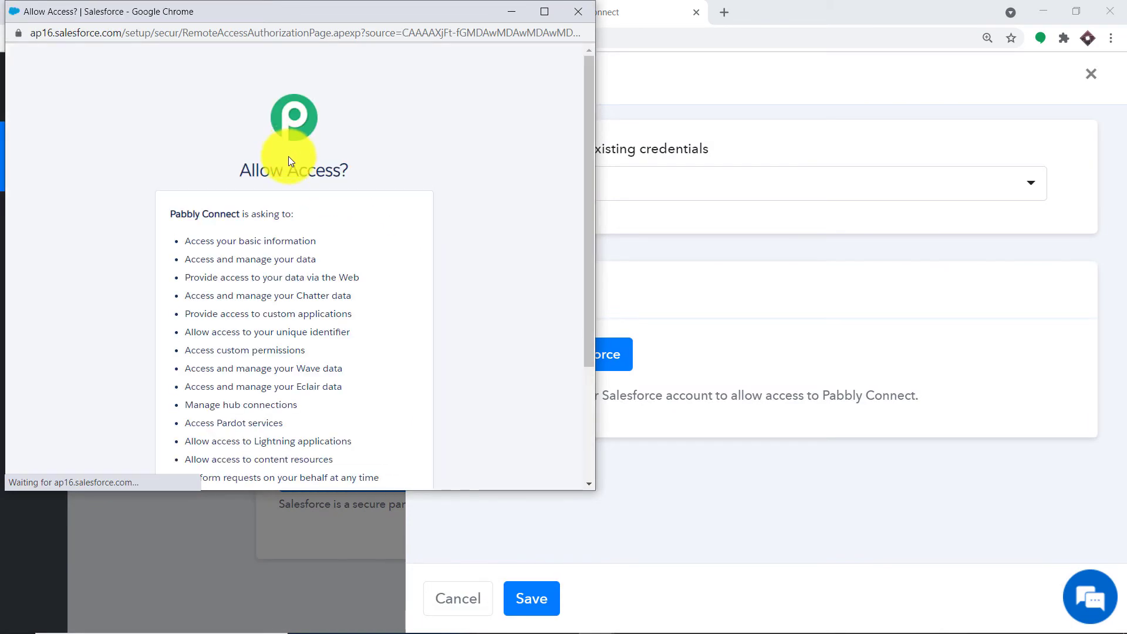
scroll(347, 217, down, 3)
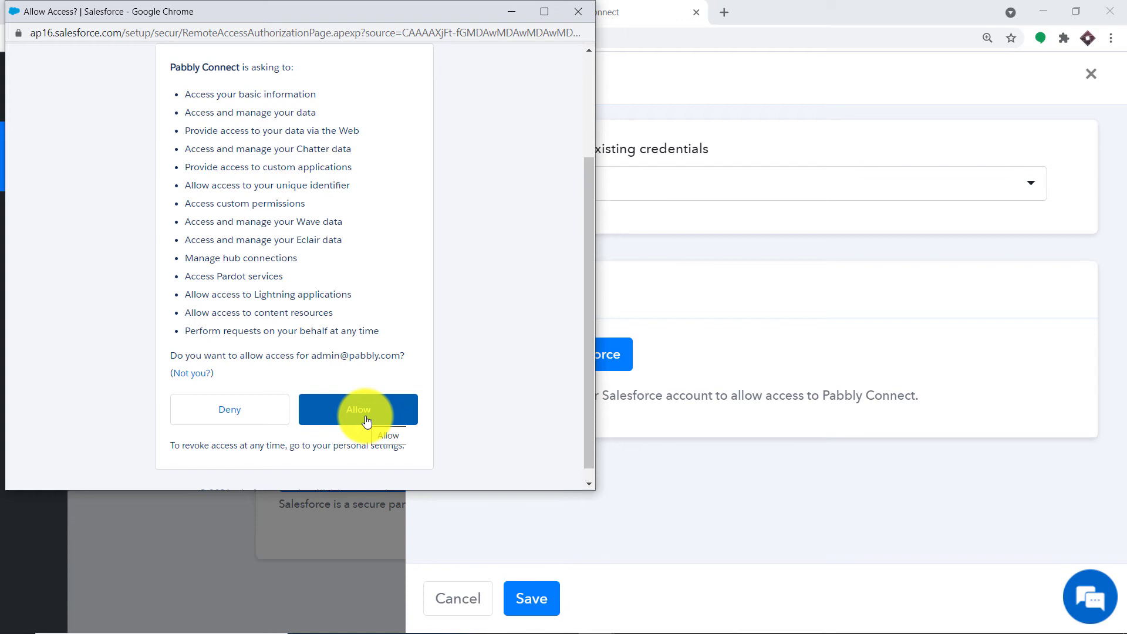
click(367, 421)
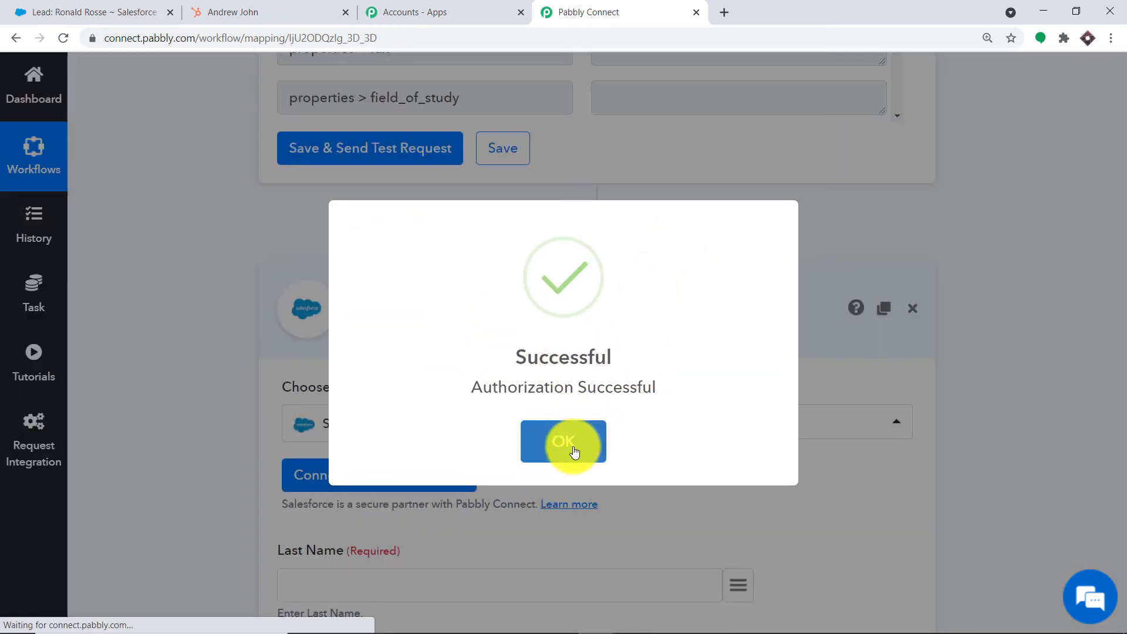
- Dismiss the authorization success message, review the Create Lead fields, and open Last Name's mapping list
click(573, 448)
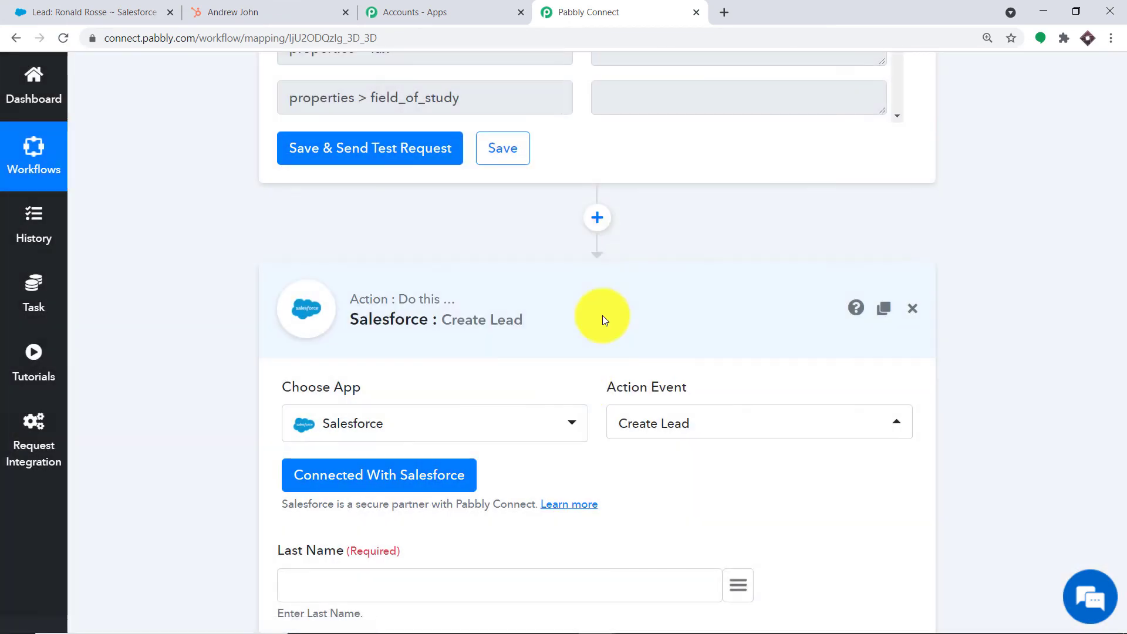
scroll(630, 240, down, 15)
scroll(630, 246, down, 9)
scroll(629, 246, up, 17)
scroll(628, 242, up, 5)
scroll(628, 245, up, 2)
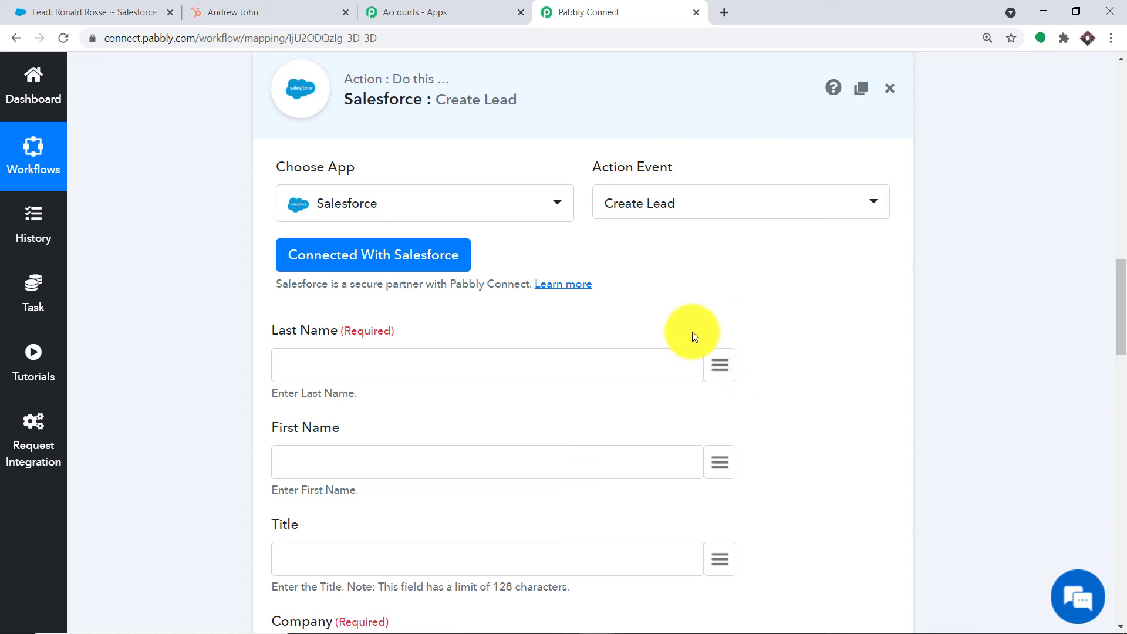
click(711, 363)
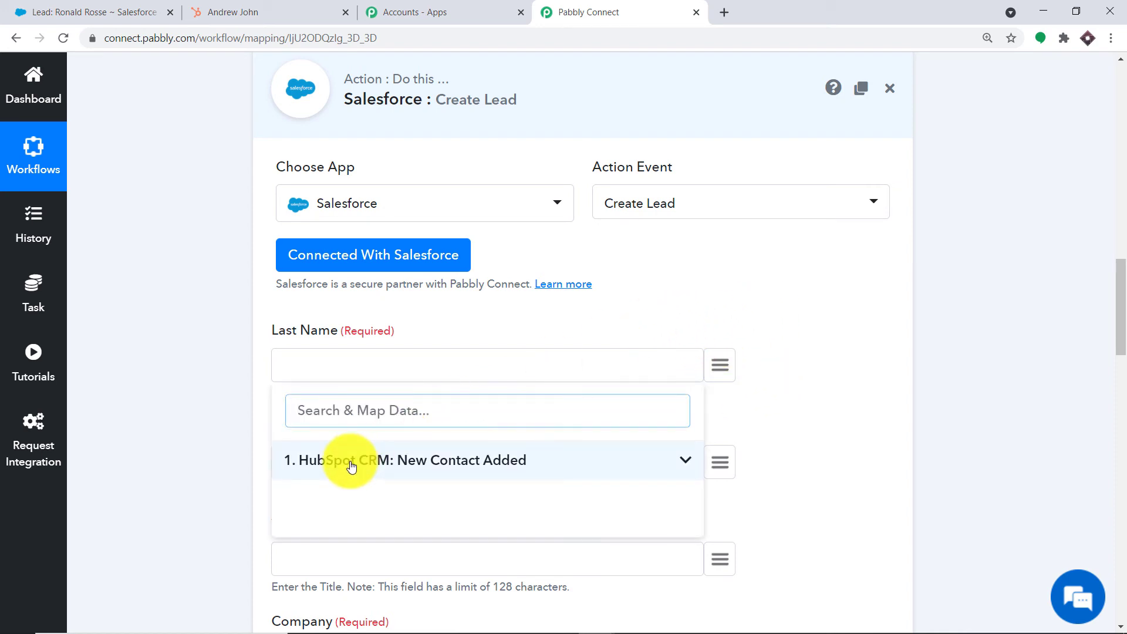
- Map the lead's Last Name to the HubSpot lastname field (John)
drag(351, 467, 301, 460)
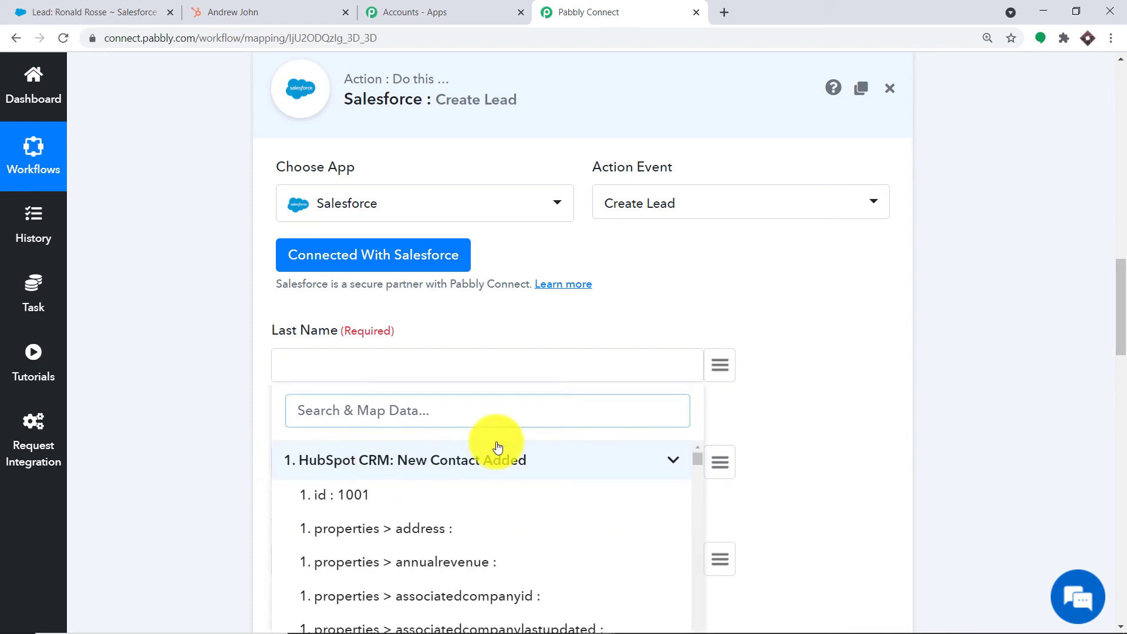
click(362, 417)
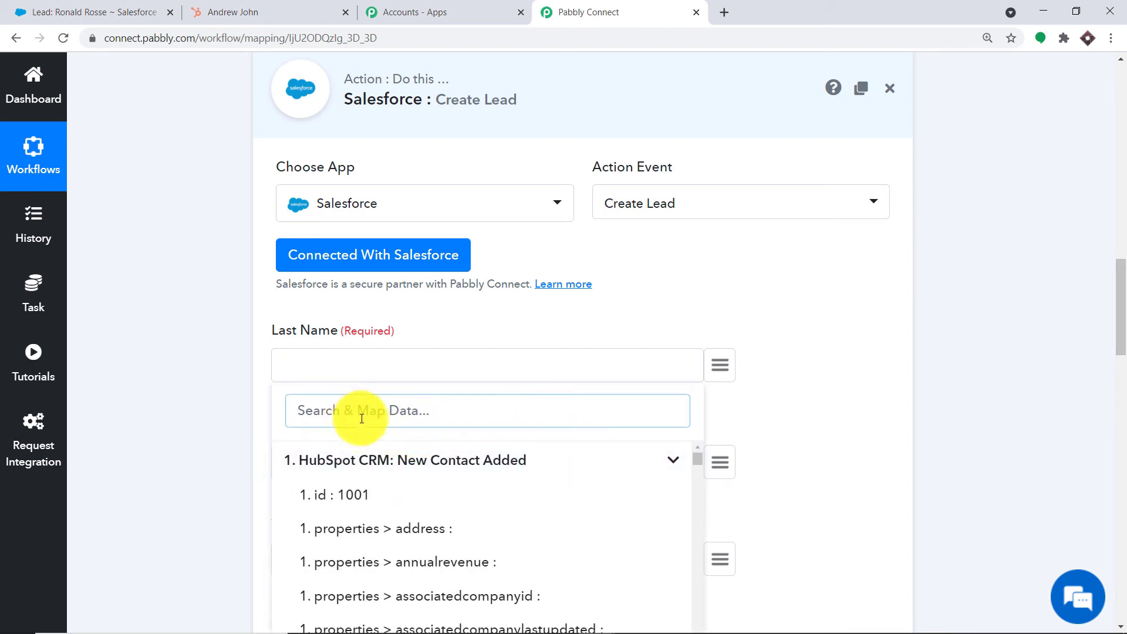
text(jo)
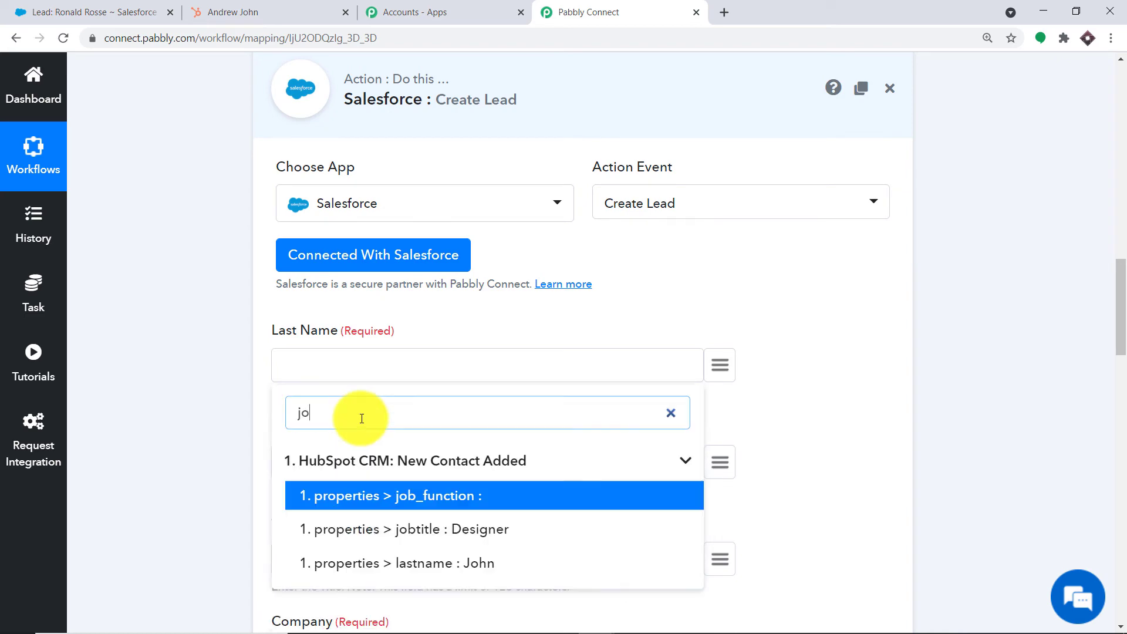
click(344, 564)
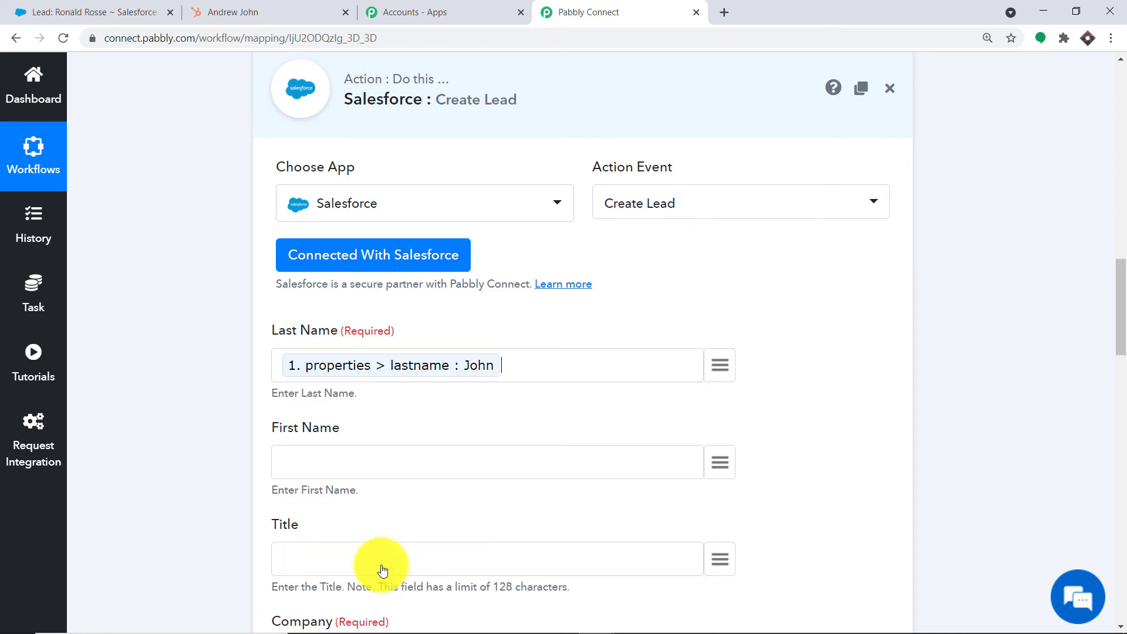
scroll(677, 307, down, 3)
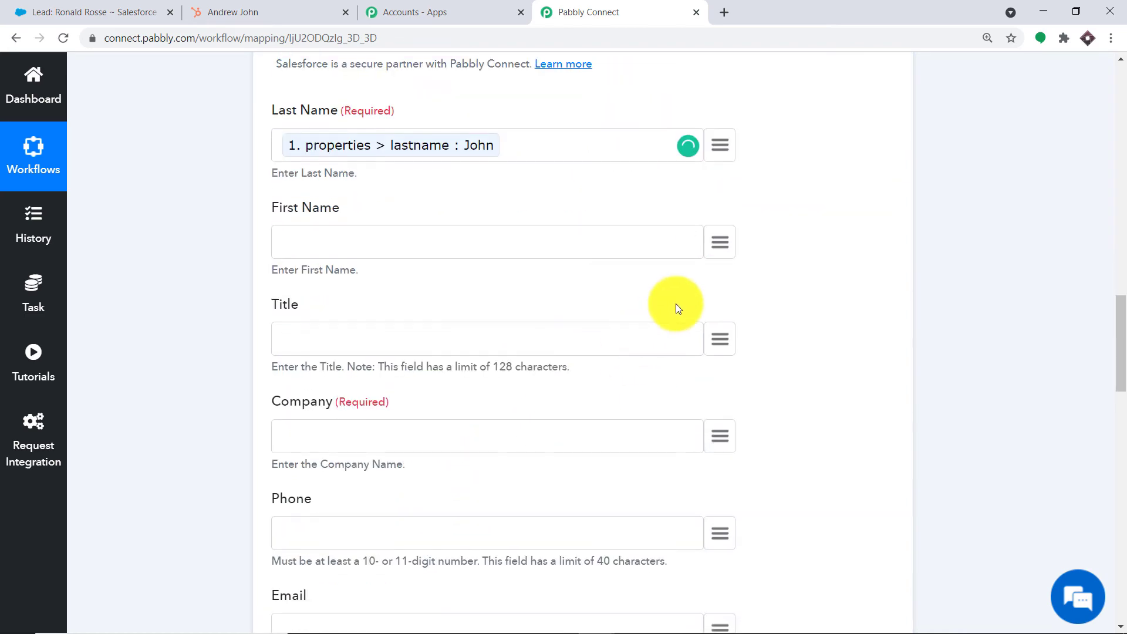
click(723, 241)
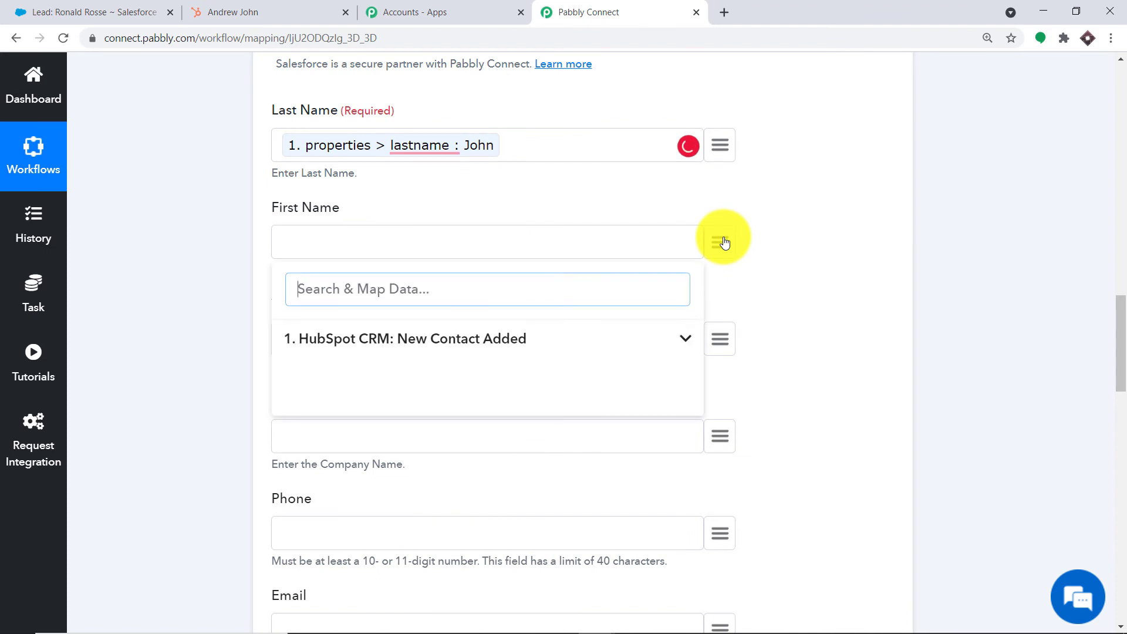
click(332, 336)
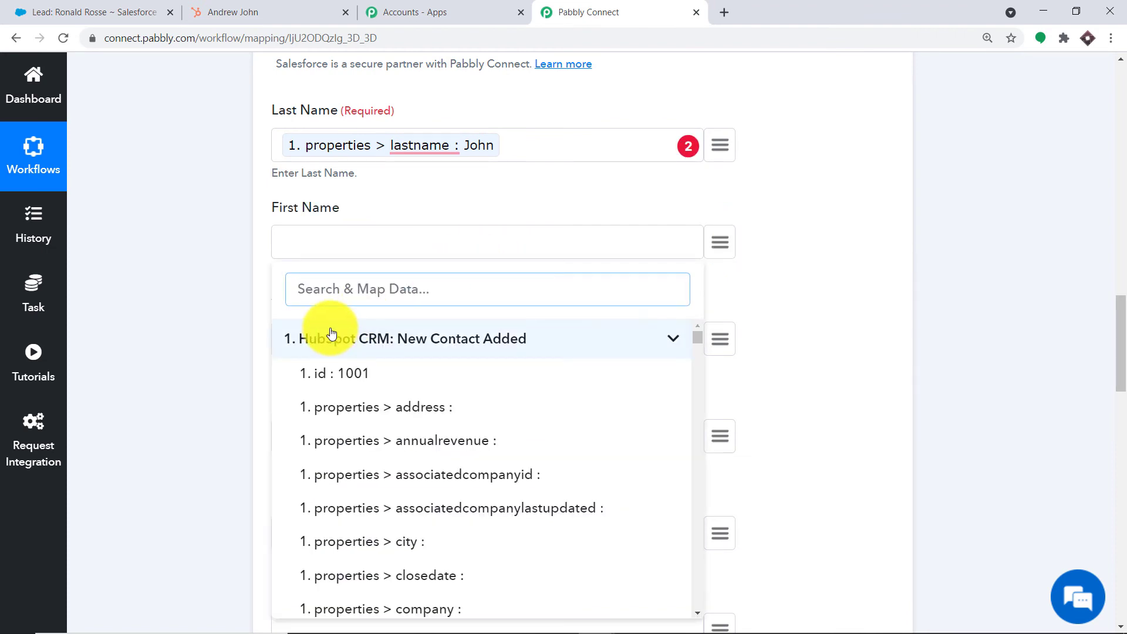
text(and)
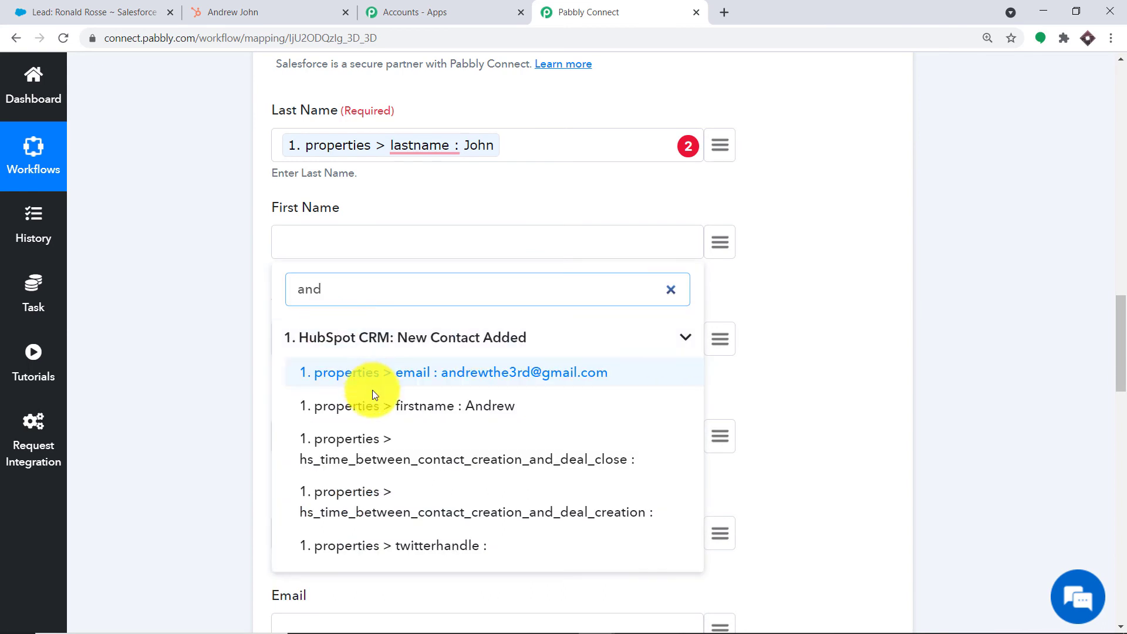
click(378, 406)
scroll(433, 367, down, 1)
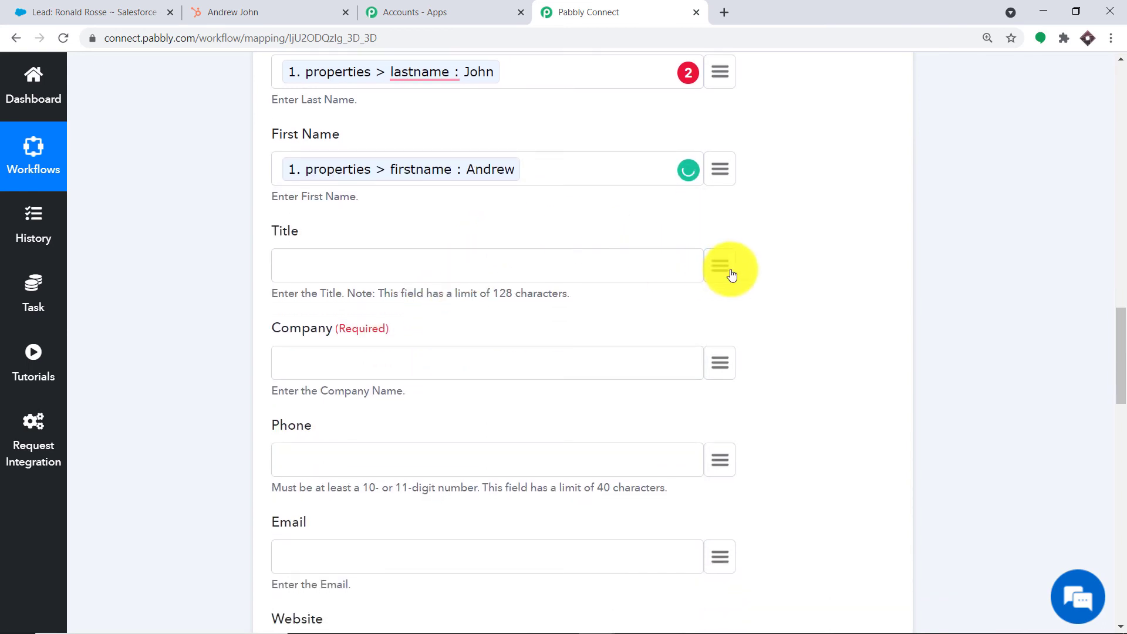
- Leave Title unmapped and open the data-mapping list for Company
click(732, 275)
click(770, 253)
scroll(728, 258, down, 1)
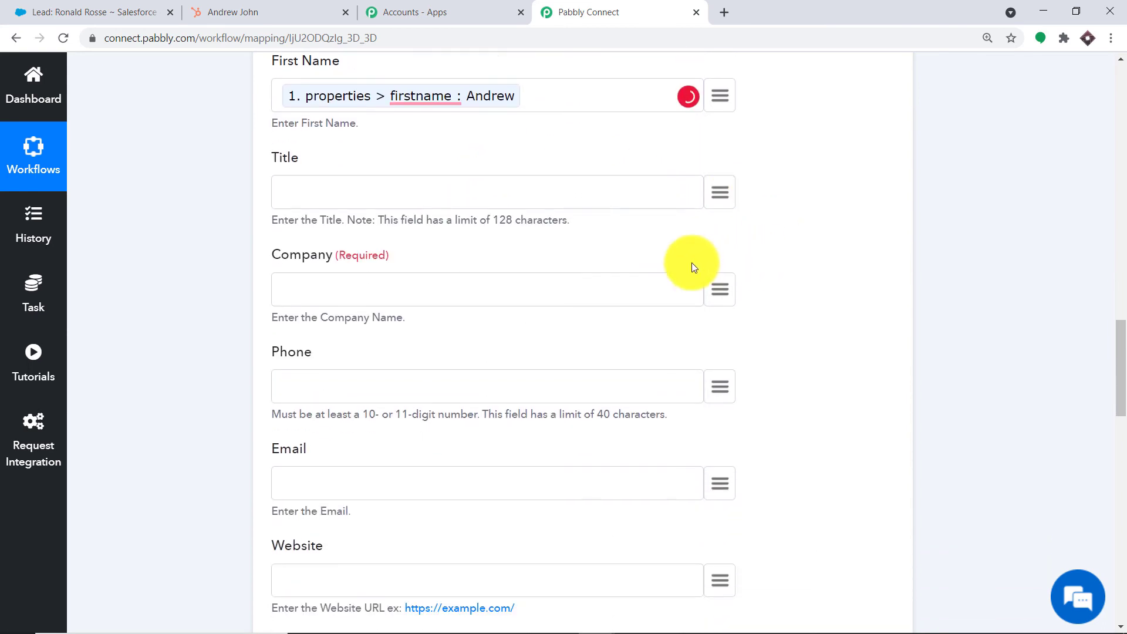
click(721, 285)
- Map the lead's Company to the HubSpot job title (Designer)
click(403, 395)
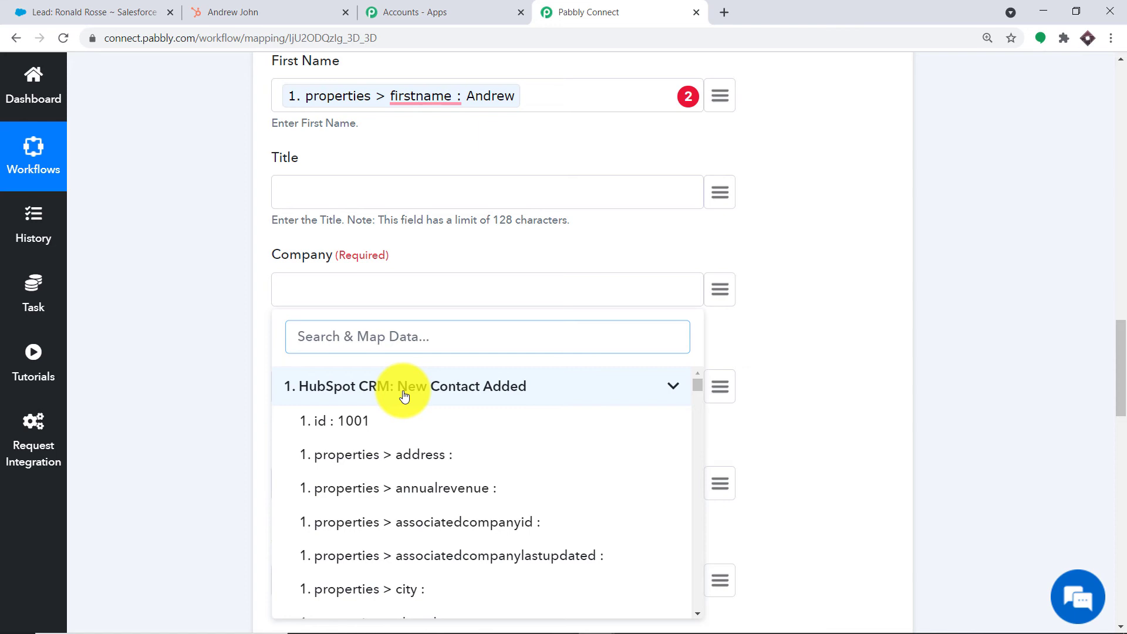
text(des)
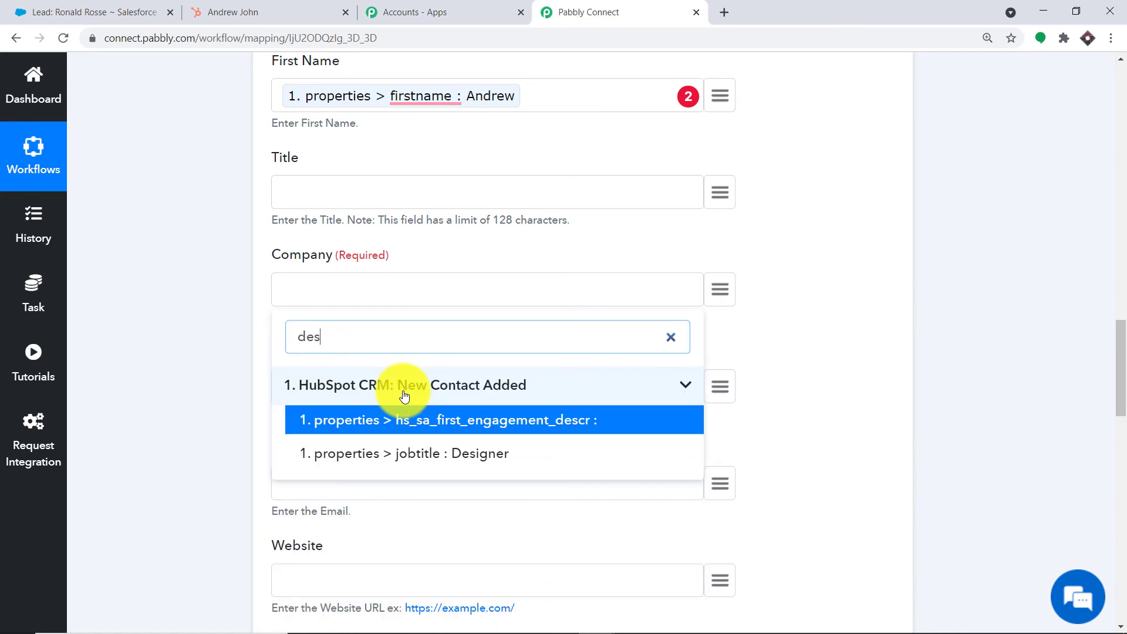
click(446, 453)
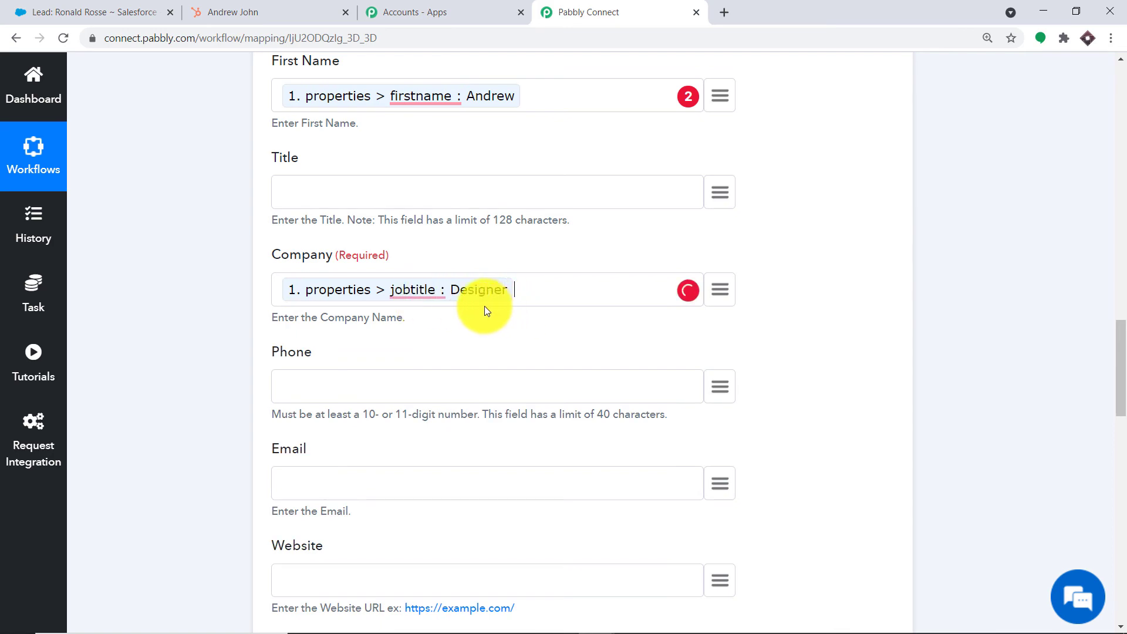
scroll(475, 346, down, 1)
scroll(475, 350, down, 2)
- Map the lead's Phone to HubSpot's hs_searchable_calculated_phone_number
click(720, 238)
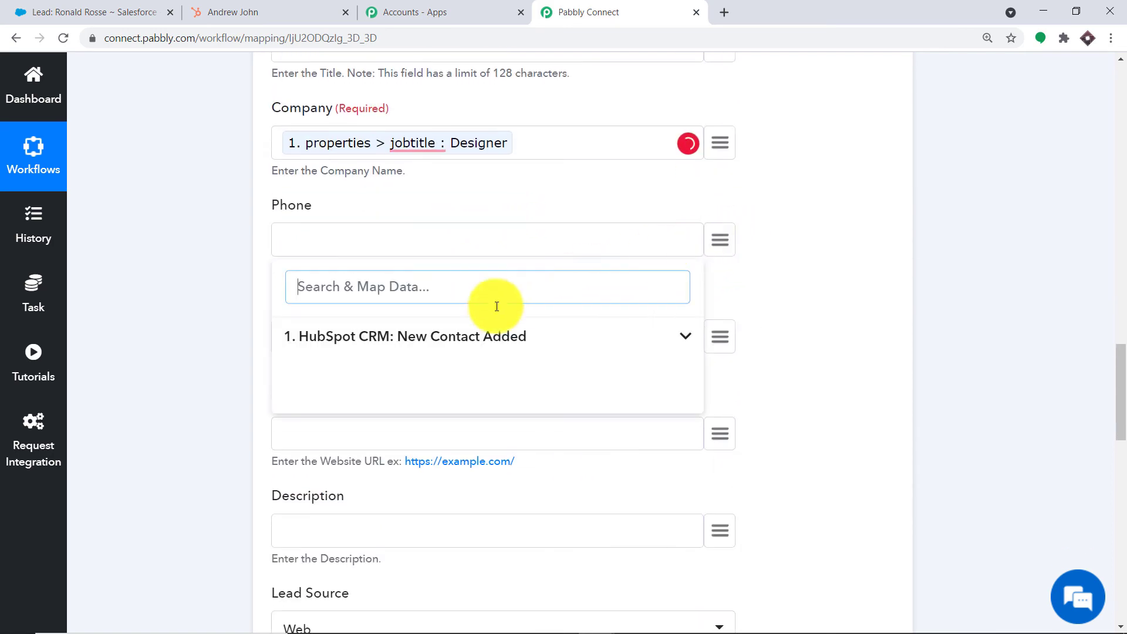
text(phone)
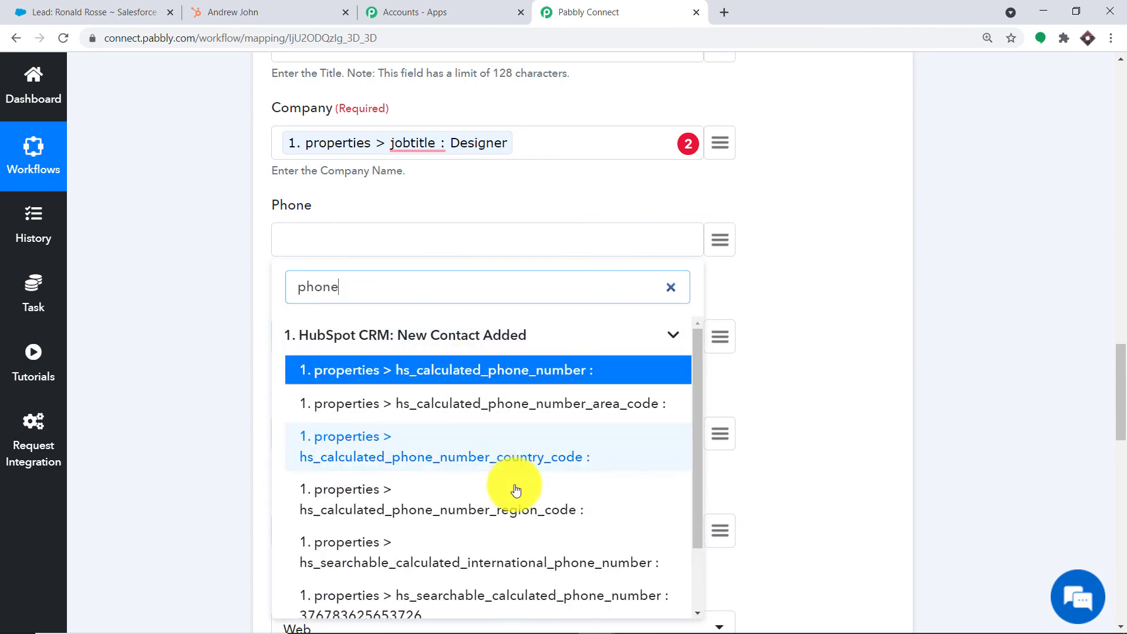
scroll(510, 473, down, 2)
click(397, 545)
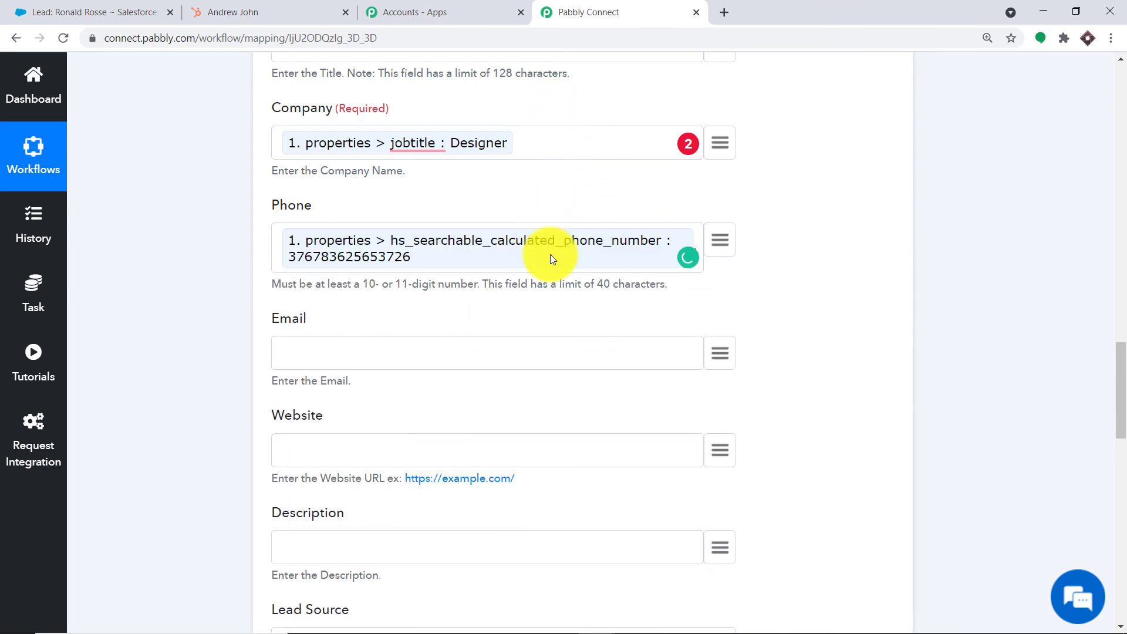
scroll(478, 261, down, 2)
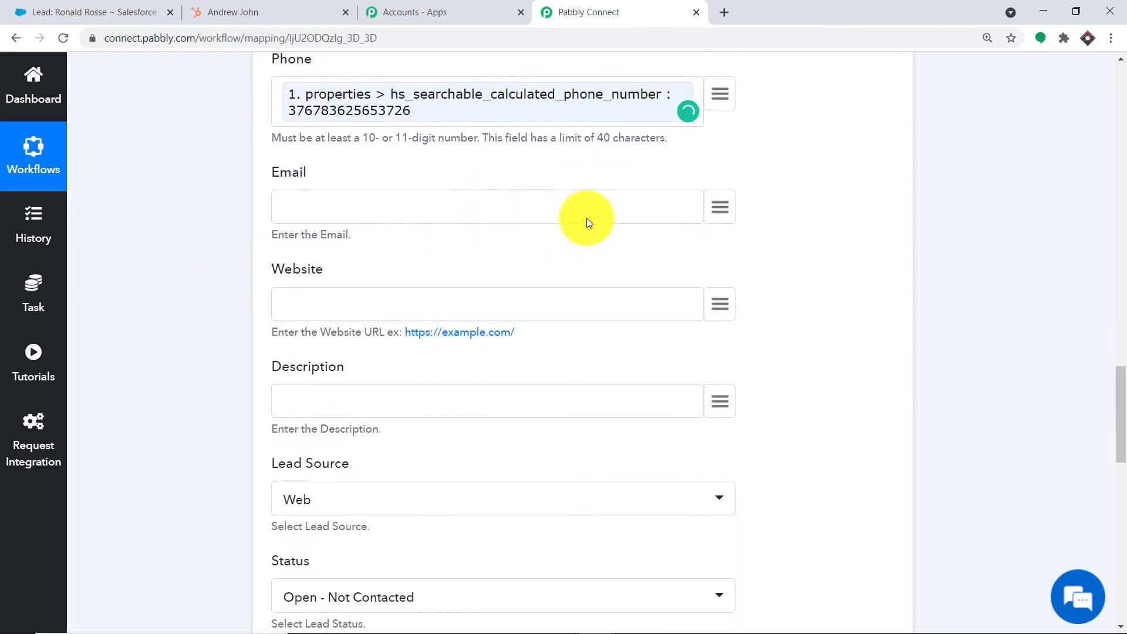
- Map the lead's Email to the HubSpot contact's properties > email
click(720, 207)
click(364, 307)
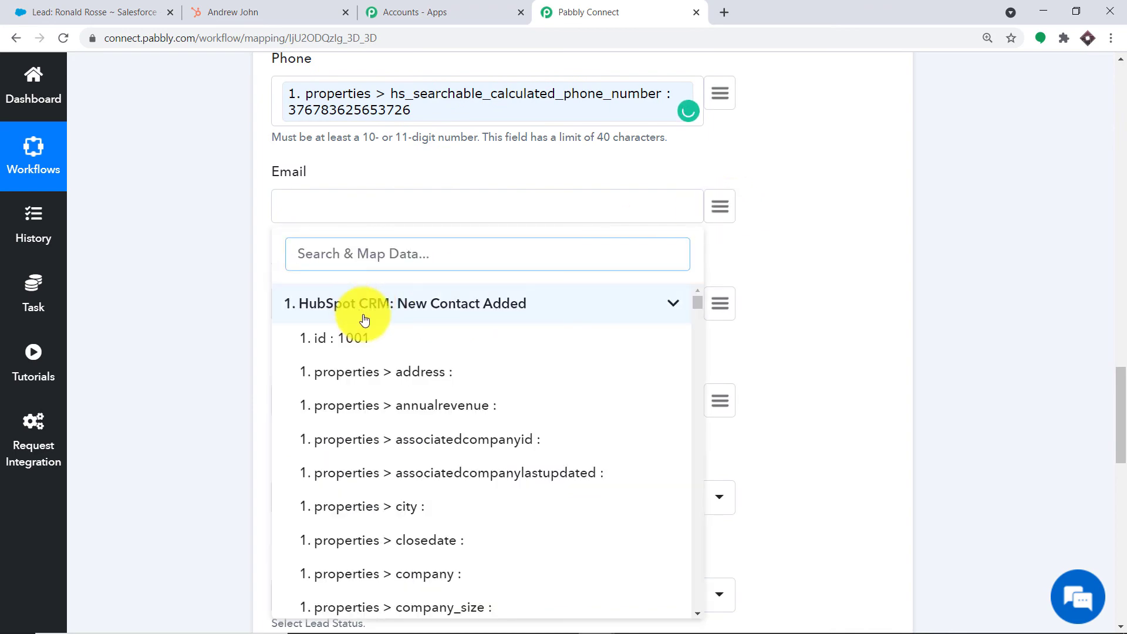
text(ema)
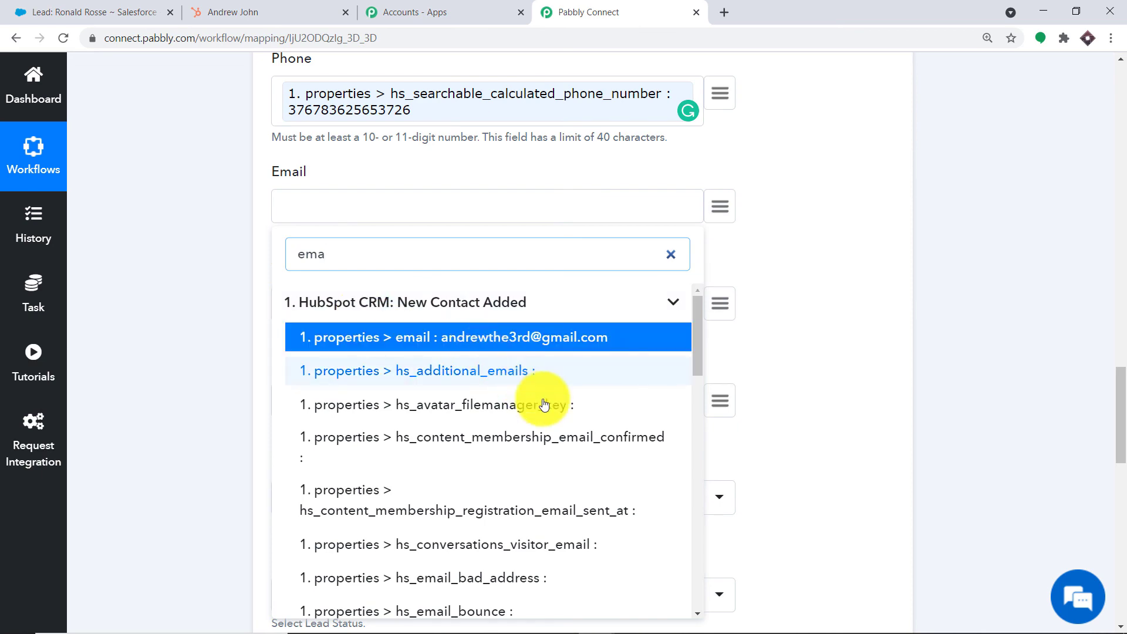
scroll(537, 429, down, 4)
scroll(562, 436, down, 1)
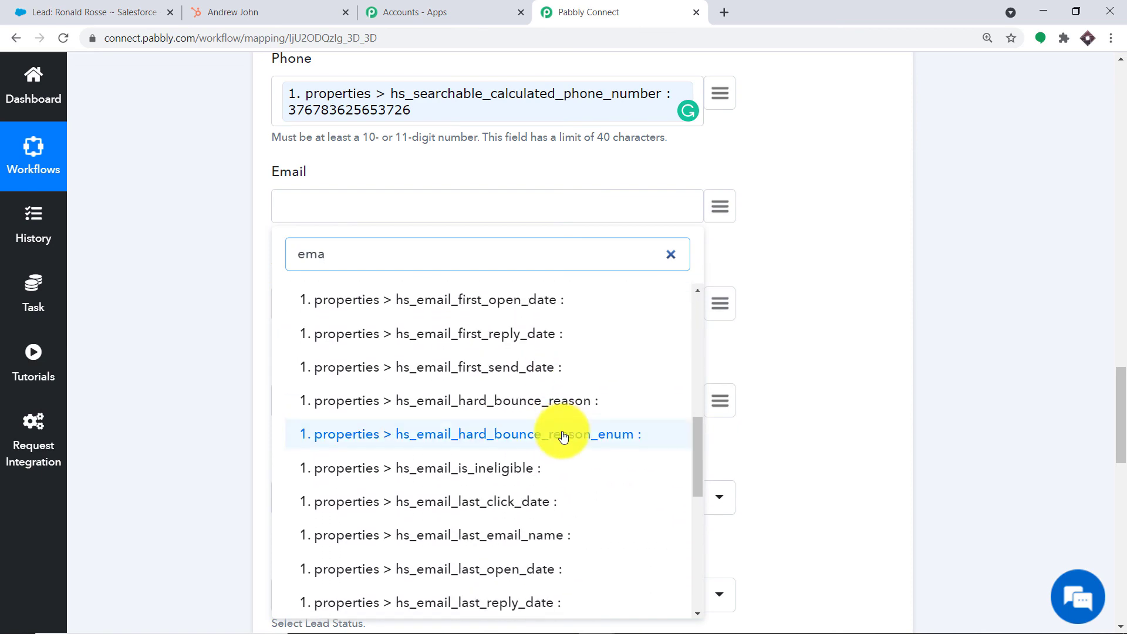
text(il)
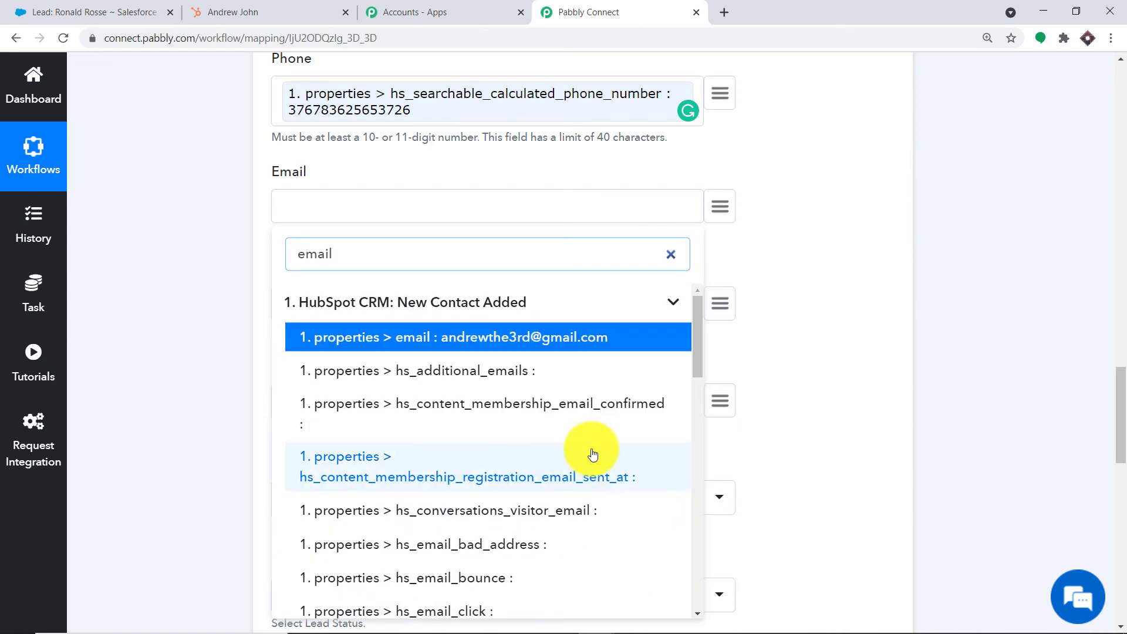
scroll(564, 438, down, 10)
scroll(590, 454, down, 5)
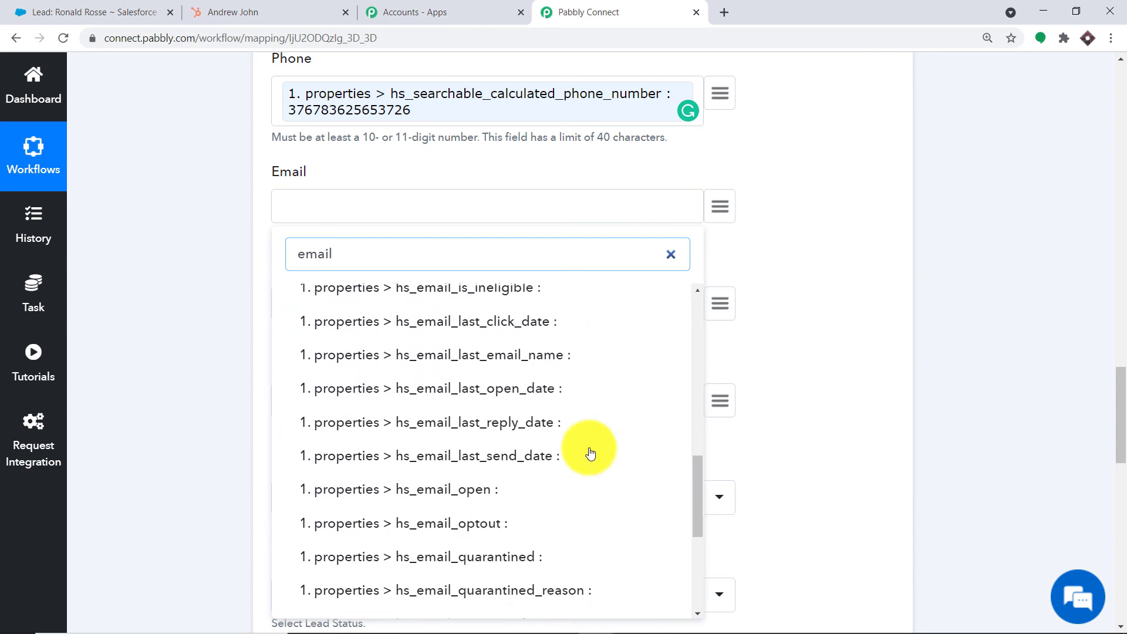
scroll(590, 454, up, 15)
click(540, 341)
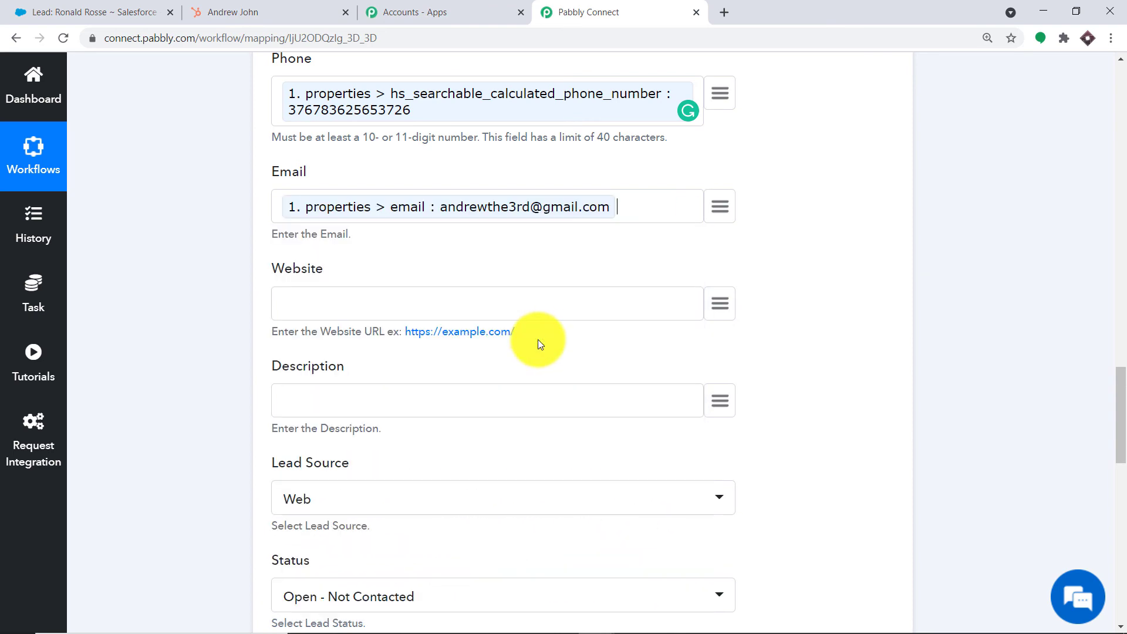
- Keep lead status 'Open - Not Contacted' and change the rating from Hot to Warm
scroll(622, 359, down, 3)
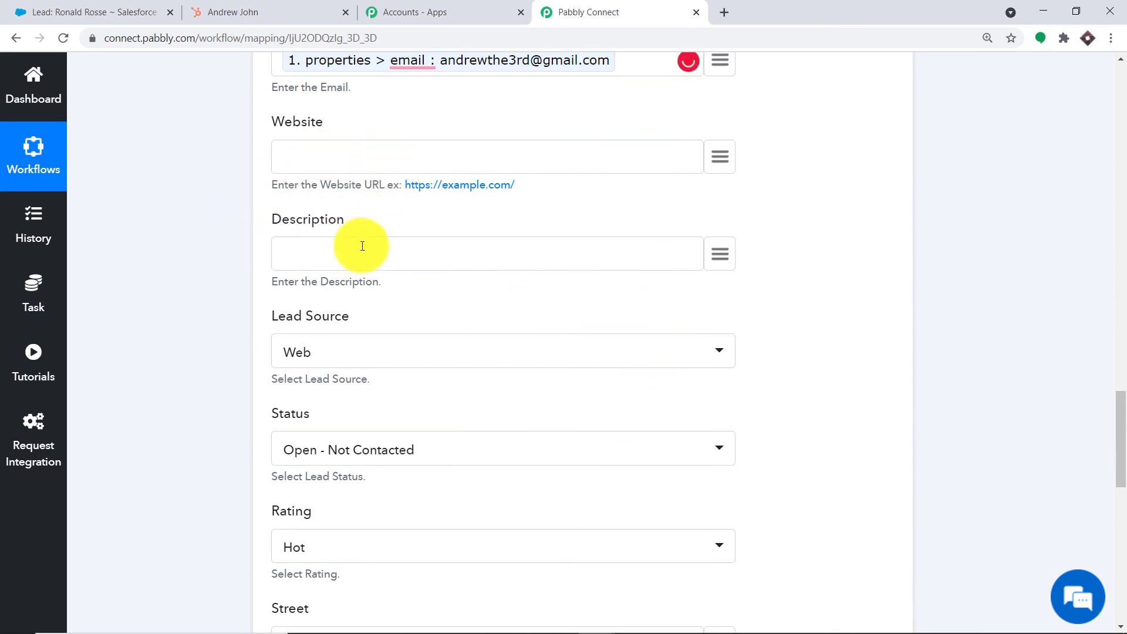
scroll(294, 270, down, 2)
scroll(264, 270, down, 1)
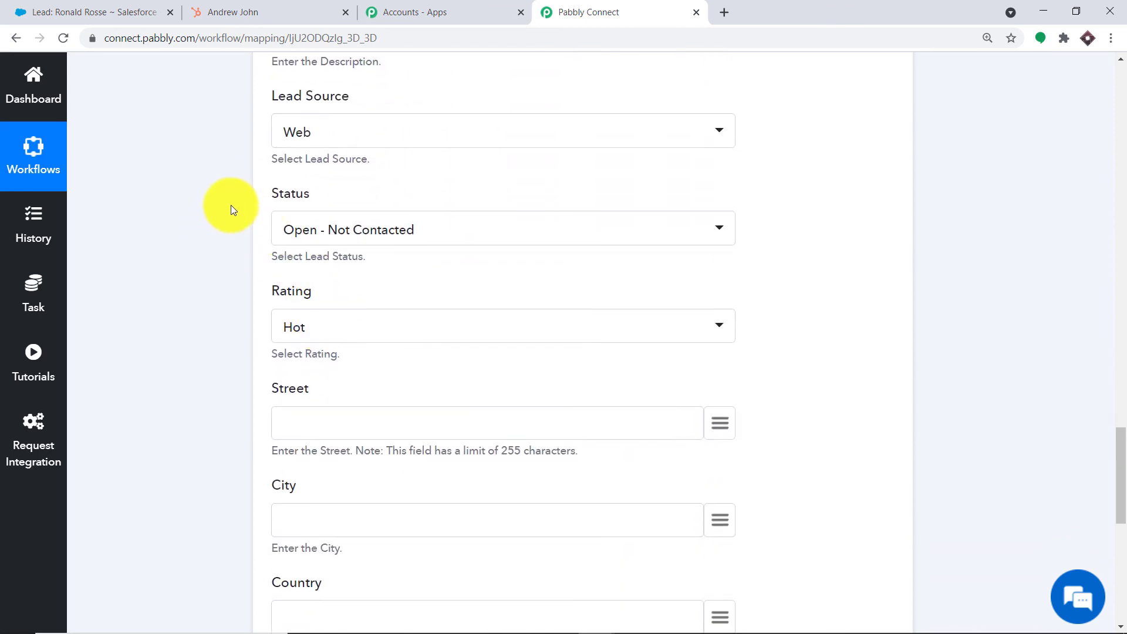
click(380, 234)
click(445, 205)
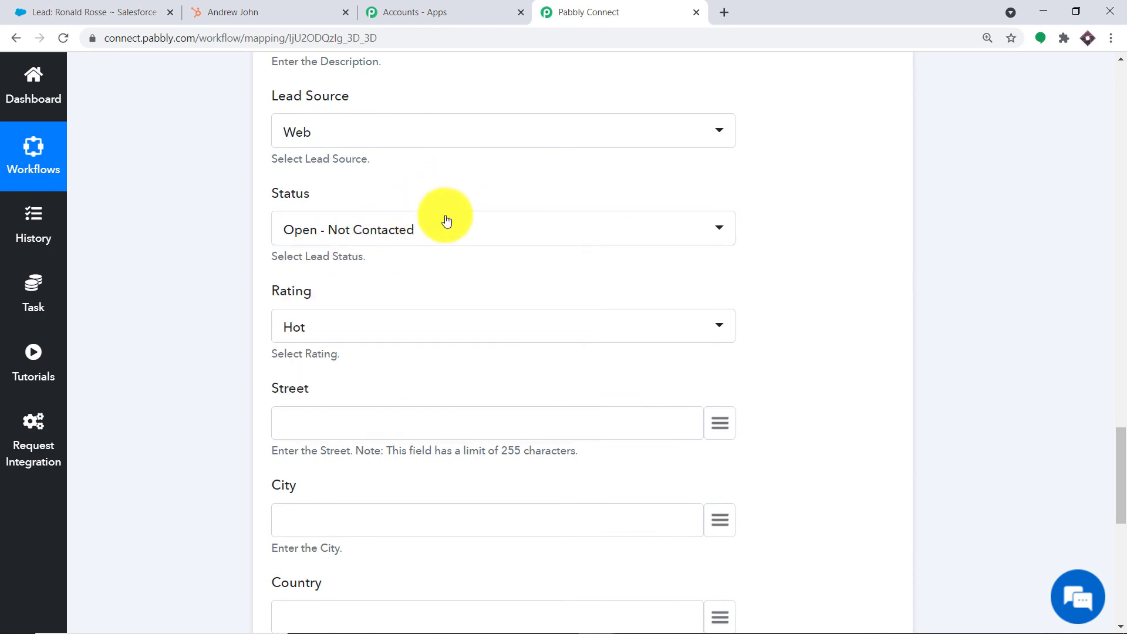
scroll(385, 282, down, 1)
click(392, 257)
click(371, 364)
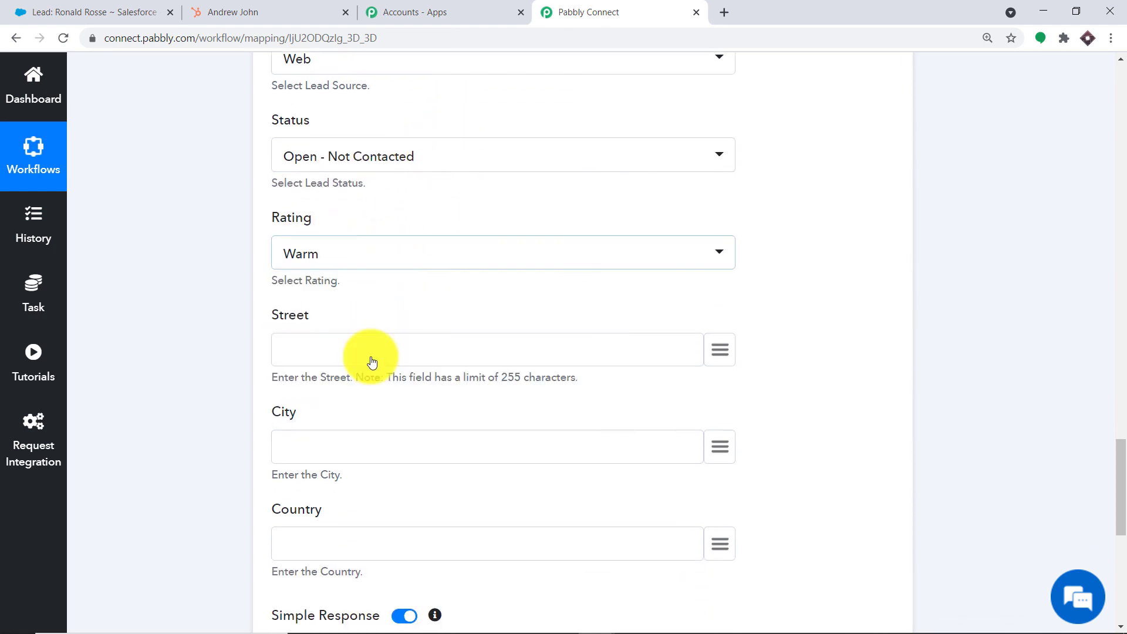
- Save the Create Lead step and send a test request, which returns a successful lead id
scroll(411, 347, down, 1)
scroll(427, 328, down, 2)
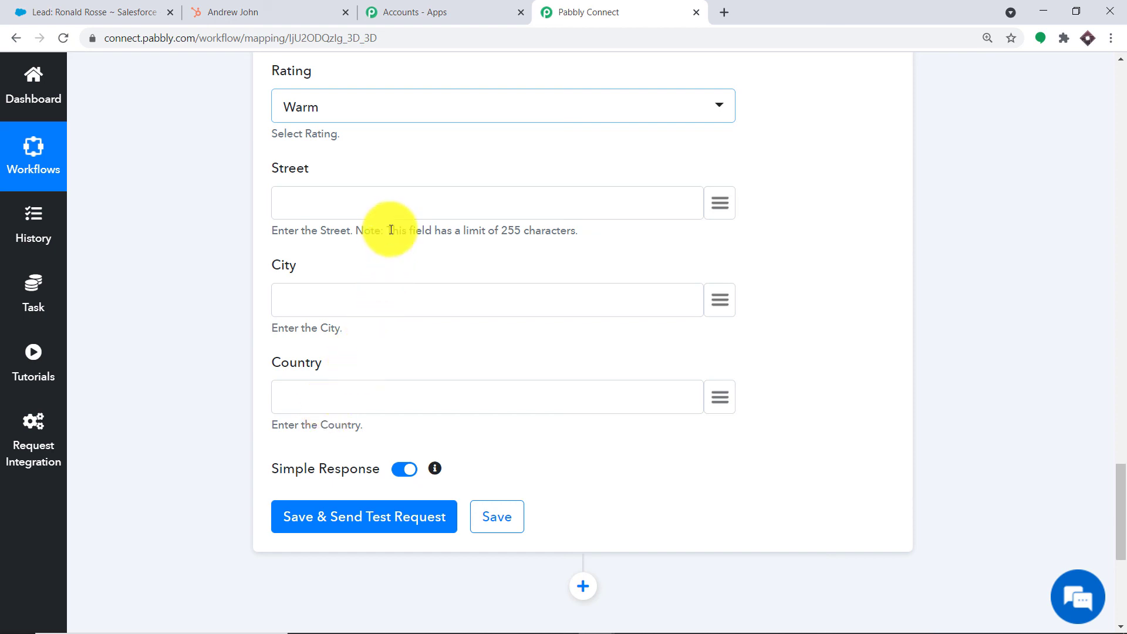
scroll(352, 410, down, 3)
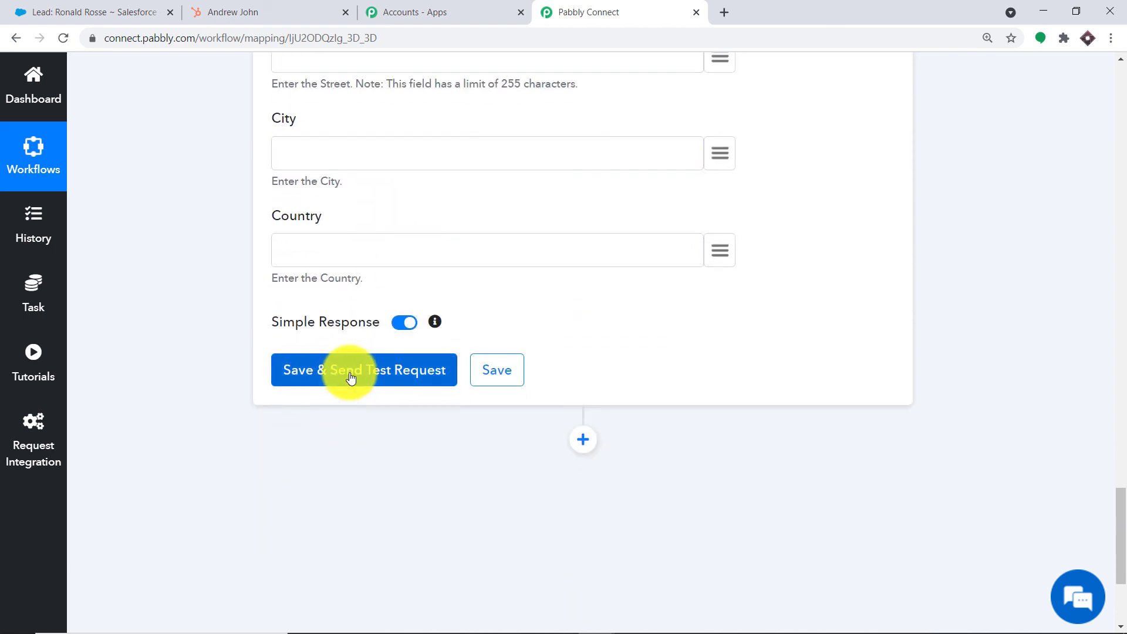
click(351, 378)
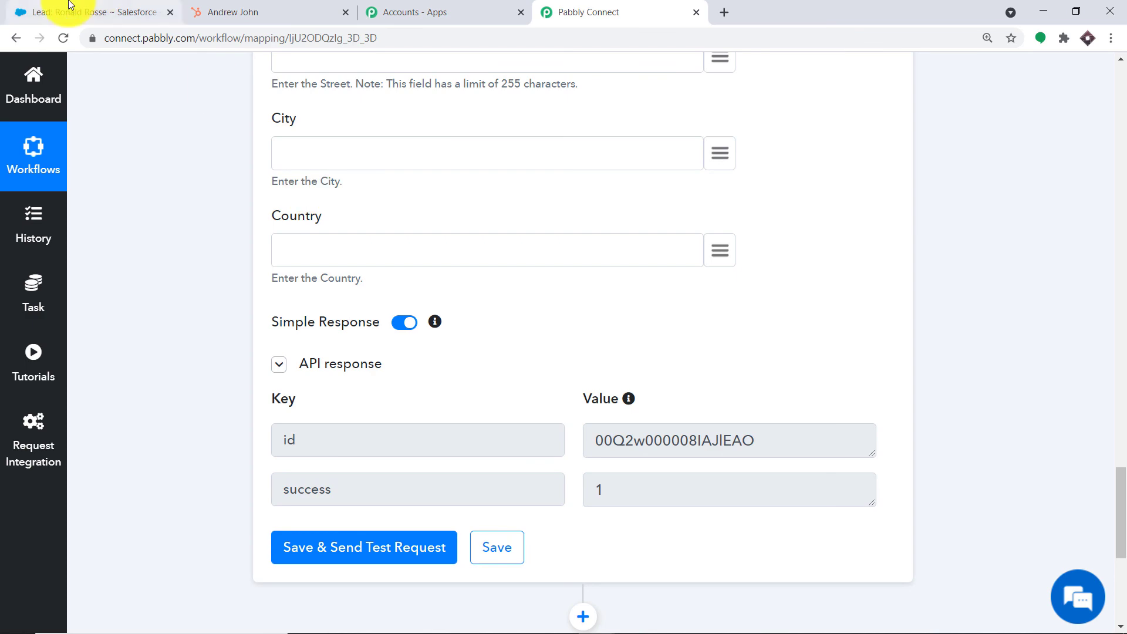
click(69, 4)
- Open the newest Salesforce lead to confirm its Warm rating and Open - Not Contacted status
click(187, 123)
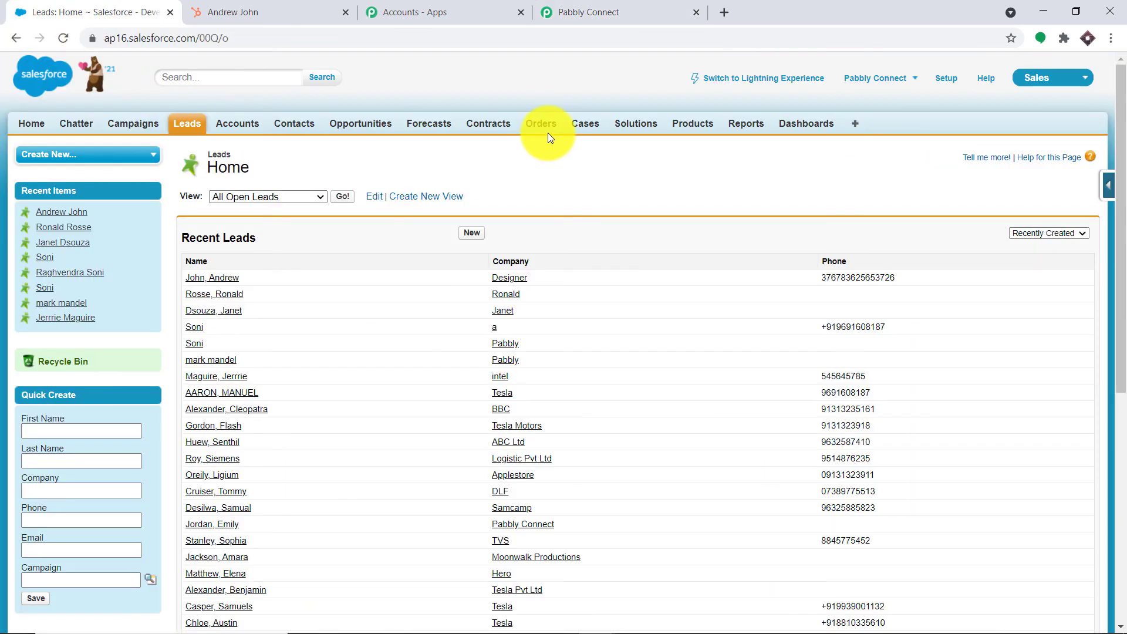
click(226, 277)
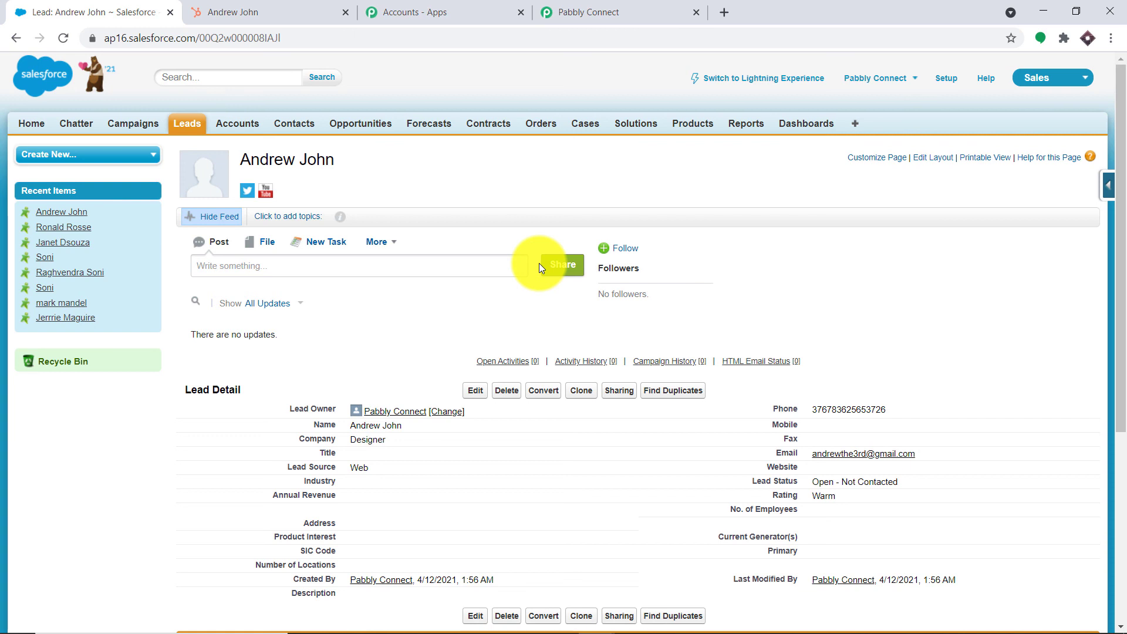
click(546, 13)
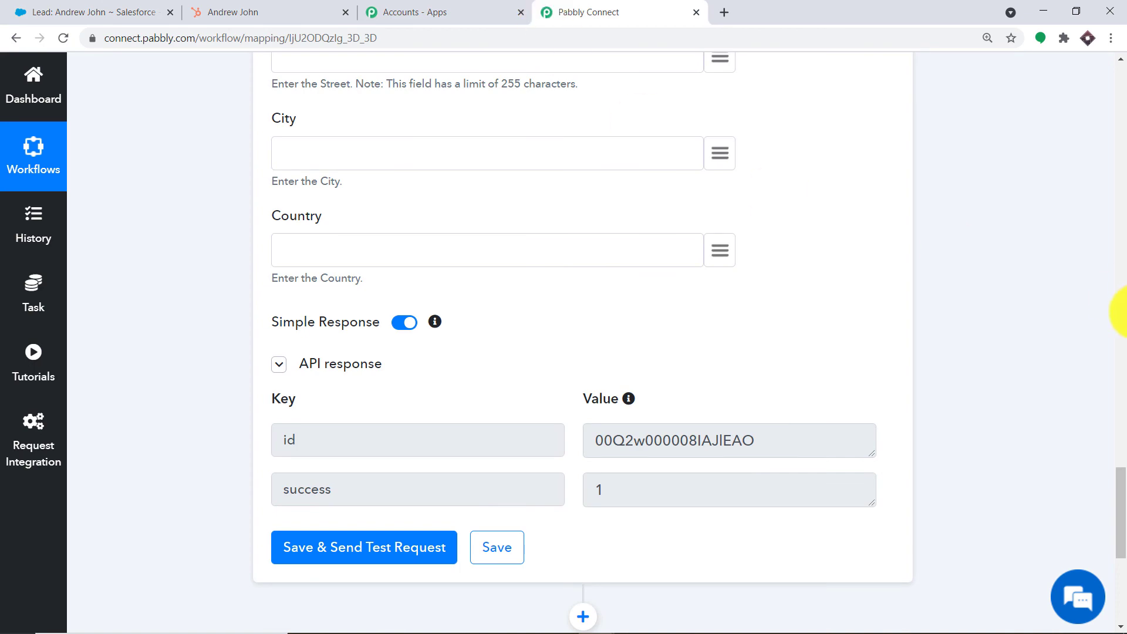
- Collapse the Salesforce Create Lead card and the HubSpot New Contact Added trigger card
click(1122, 328)
drag(1123, 328, 1122, 221)
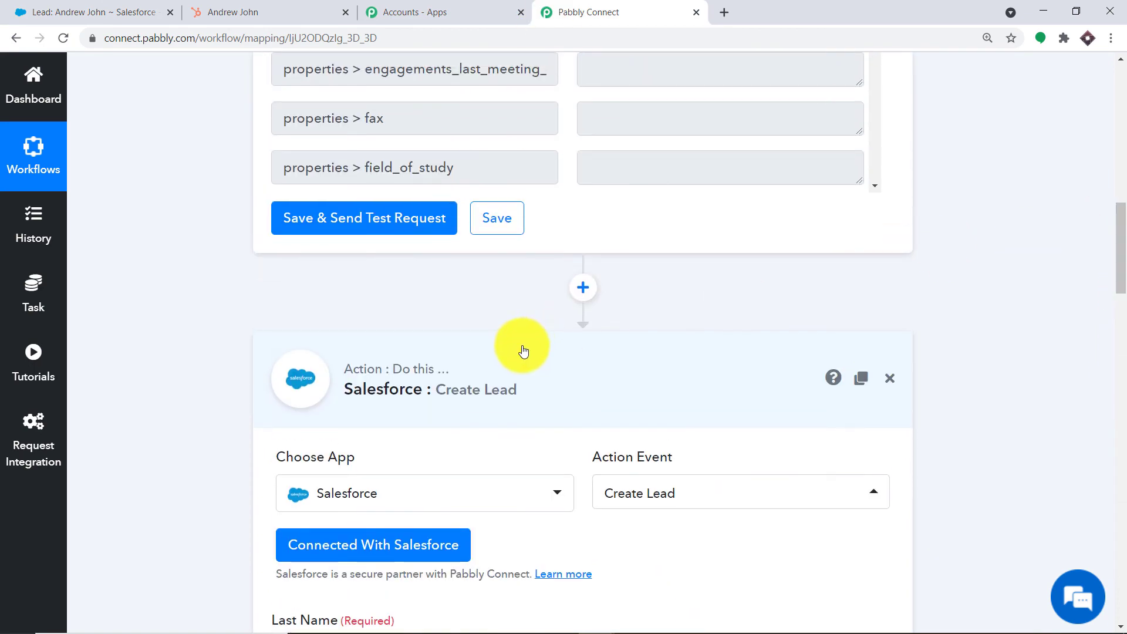
click(496, 356)
drag(1120, 294, 1120, 75)
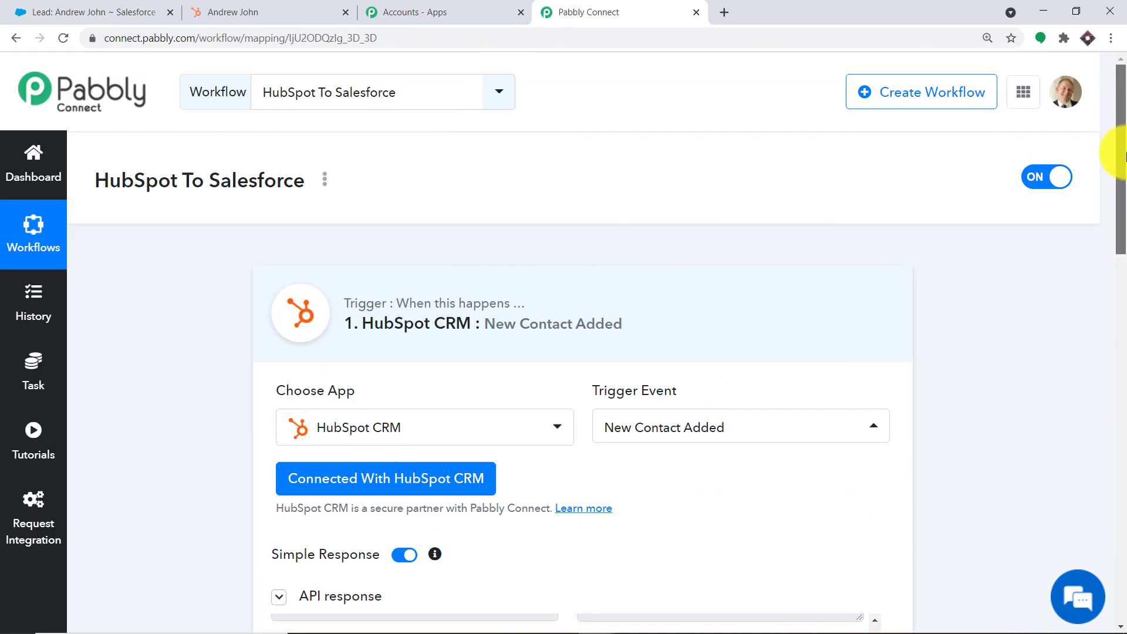
click(485, 354)
drag(1122, 276, 1109, 327)
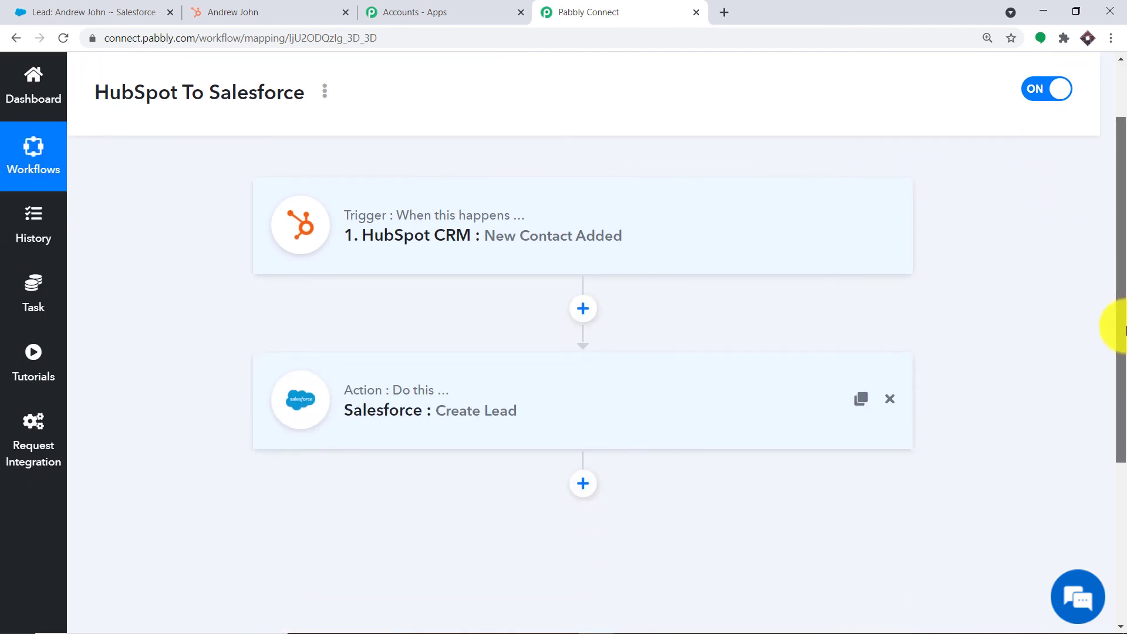